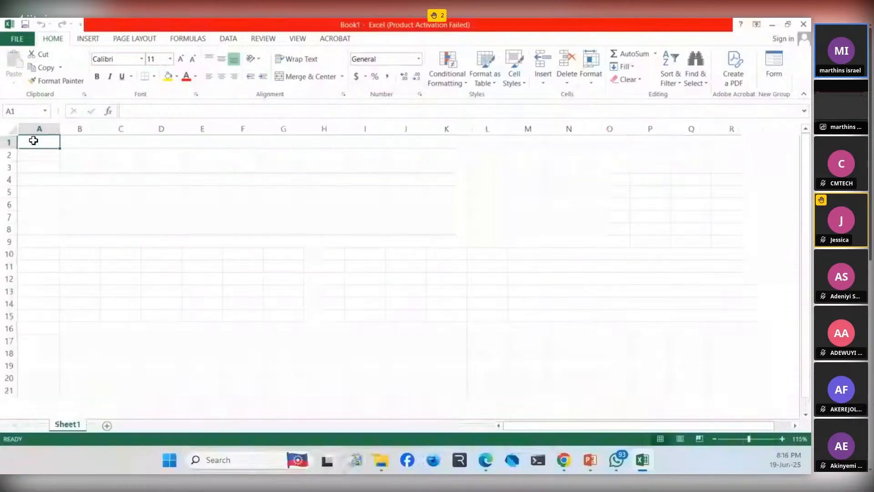
scroll(33, 137, "up", 6)
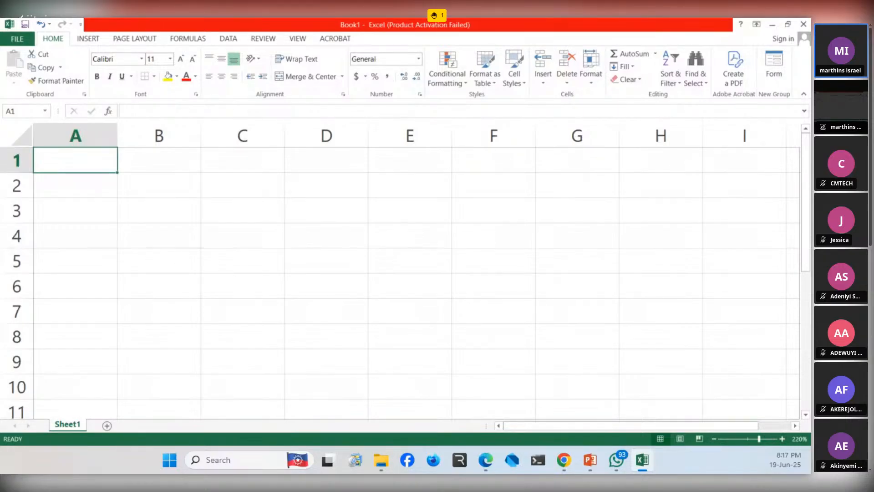
- Zoom the empty worksheet in to 220% and select cell F5
key("alt+Tab")
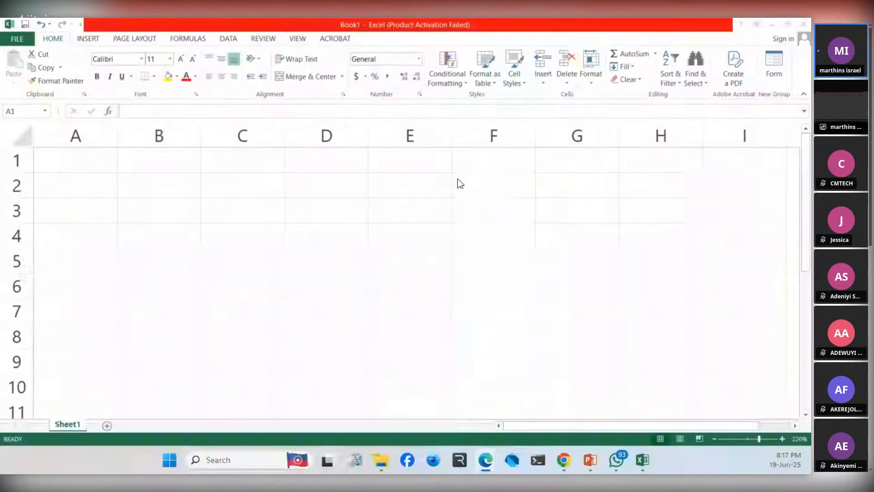
left_click(485, 259)
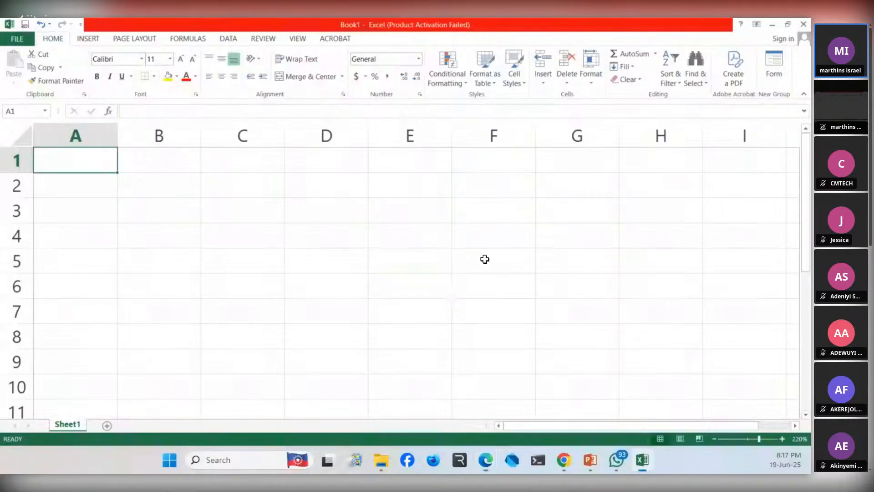
left_click(485, 259)
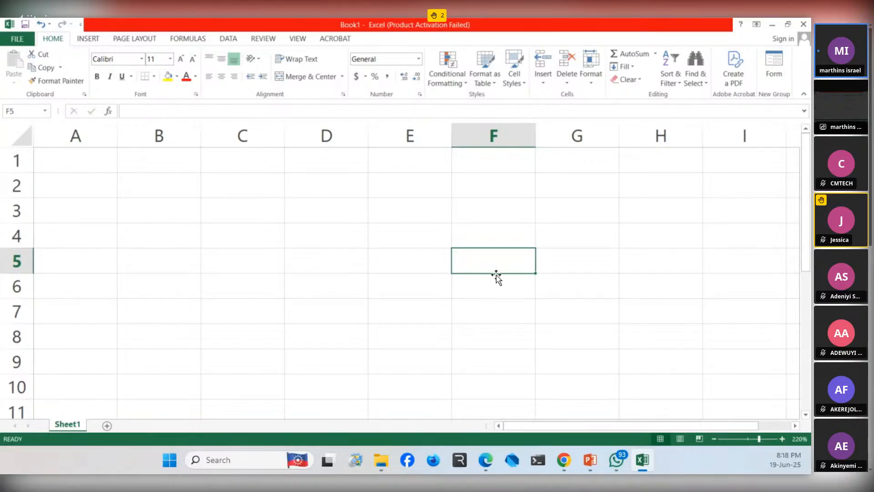
- Select single cells one after another to show their references: D5, C8, E9, F5, E2, C5, F5, D5 and F6
left_click(339, 255)
left_click(217, 325)
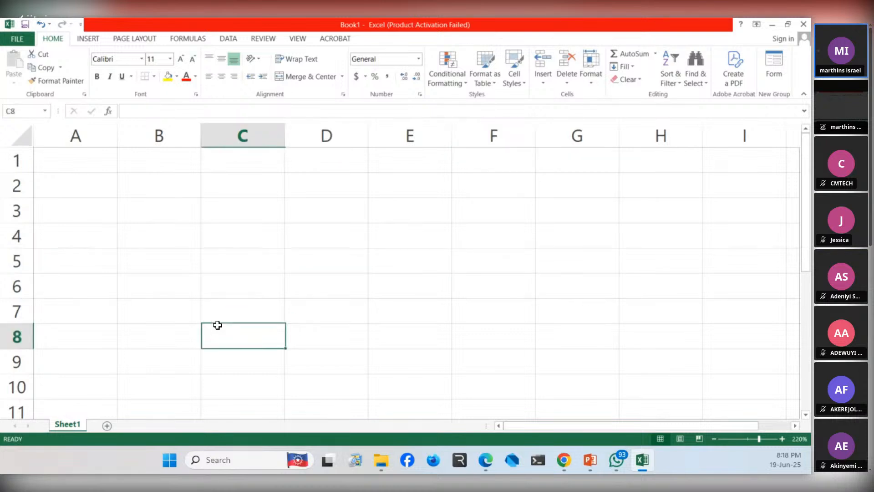
left_click(434, 359)
left_click(516, 271)
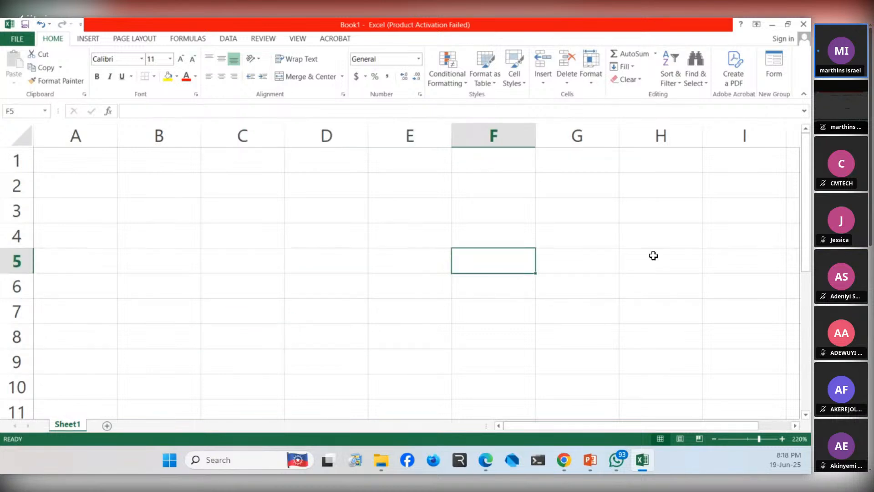
left_click(439, 194)
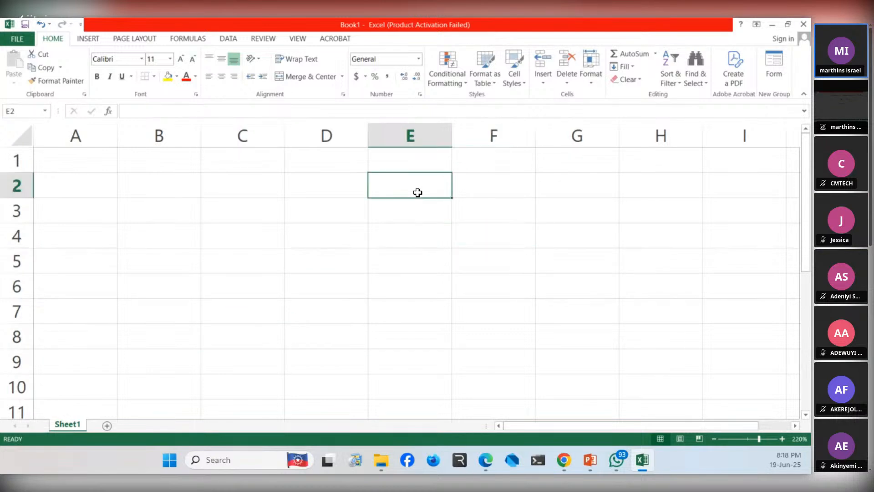
left_click(277, 263)
left_click(491, 263)
left_click(287, 250)
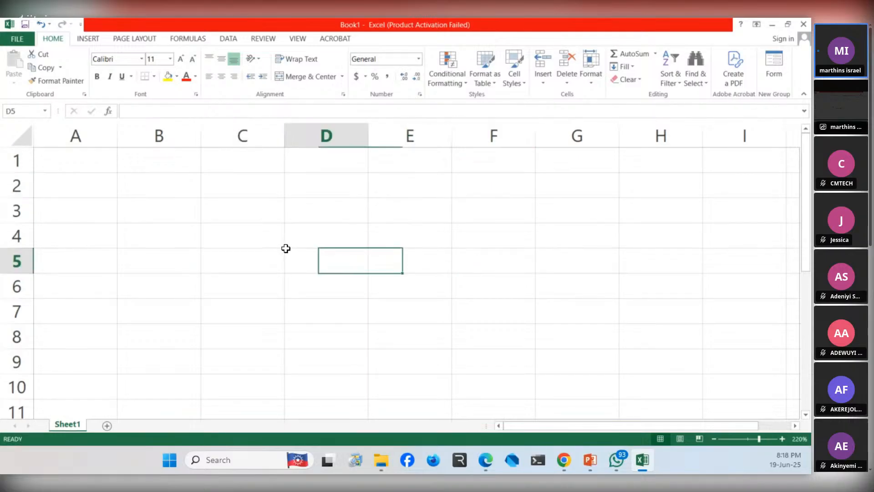
left_click(485, 282)
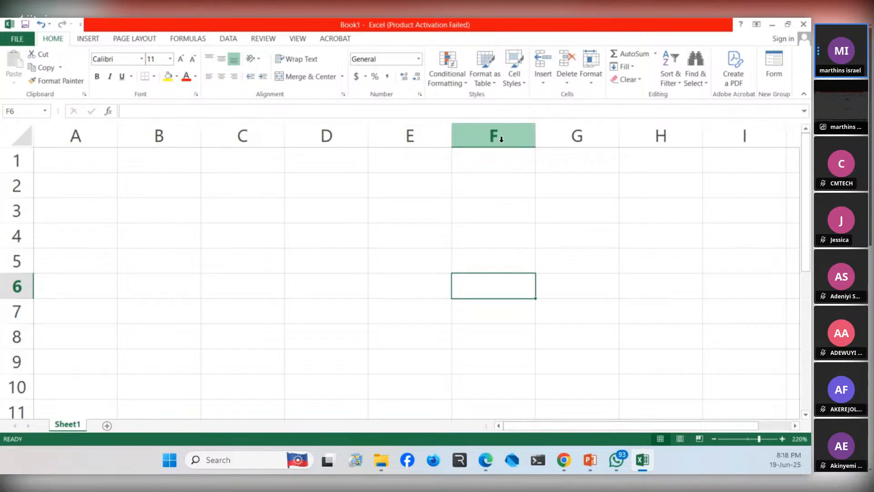
- Highlight the active cell's reference, and select cells A3, H7, H4, D6, H3, C3 and E9 one at a time
left_click(37, 112)
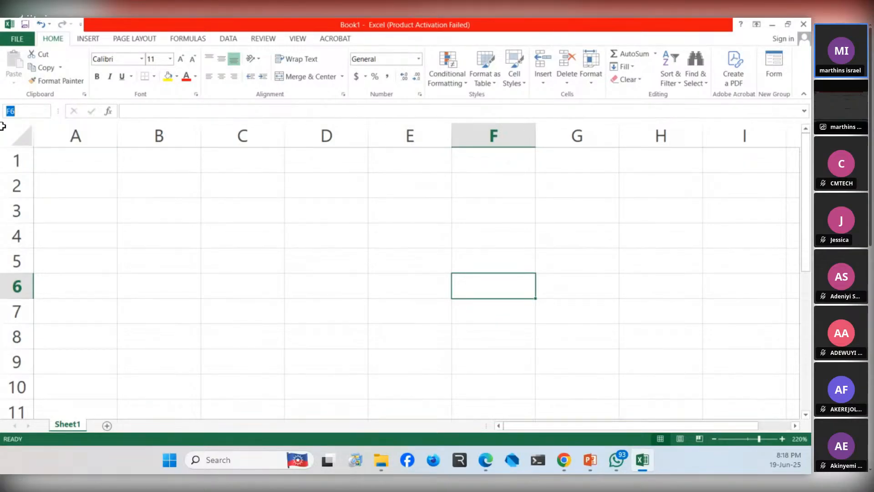
left_click(96, 201)
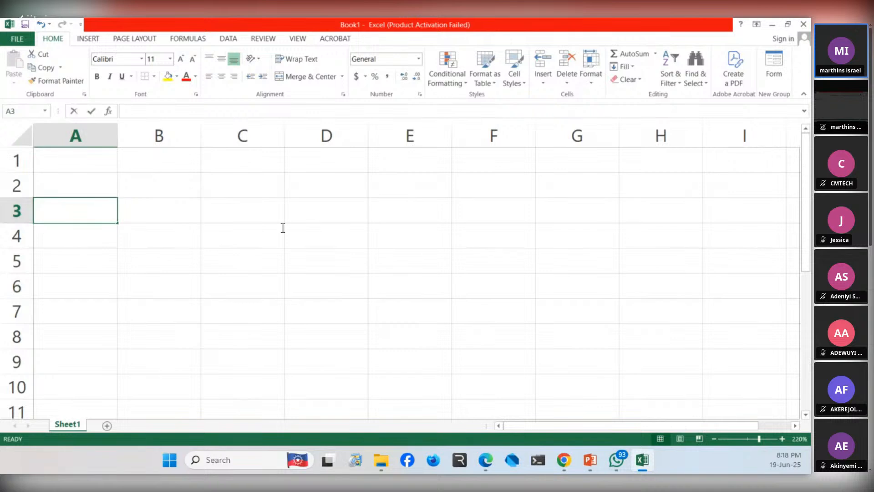
left_click(642, 302)
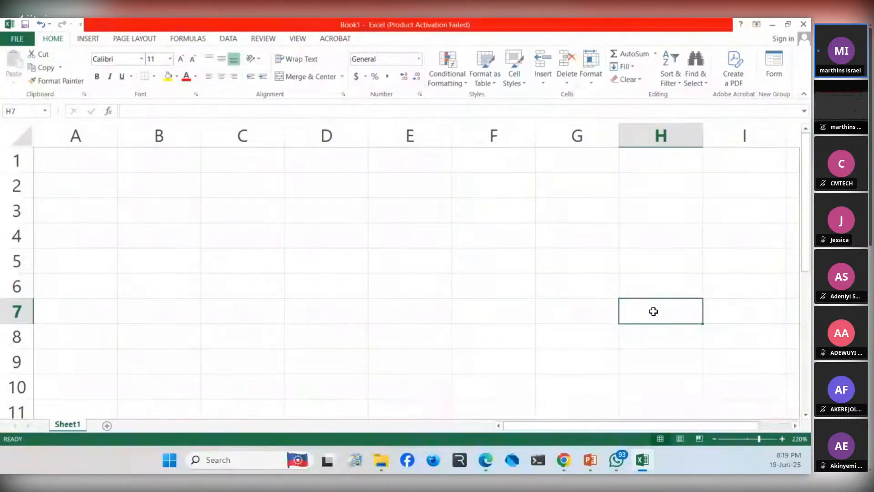
left_click(653, 242)
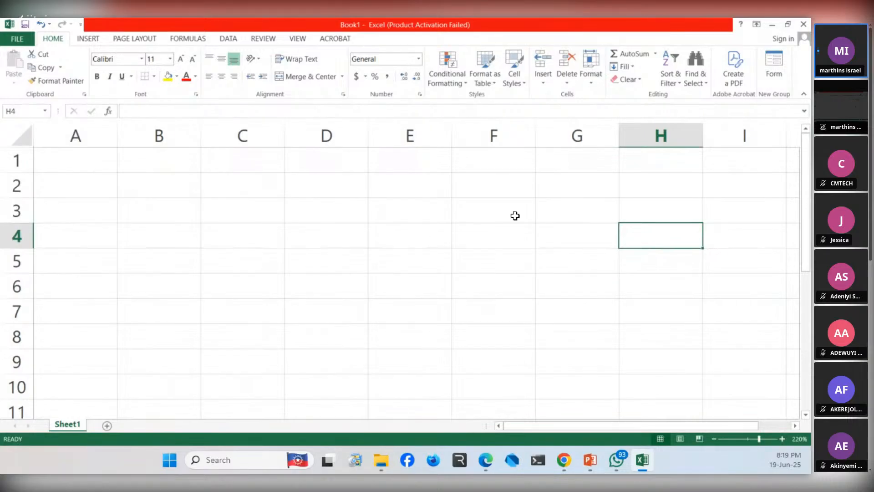
left_click(333, 292)
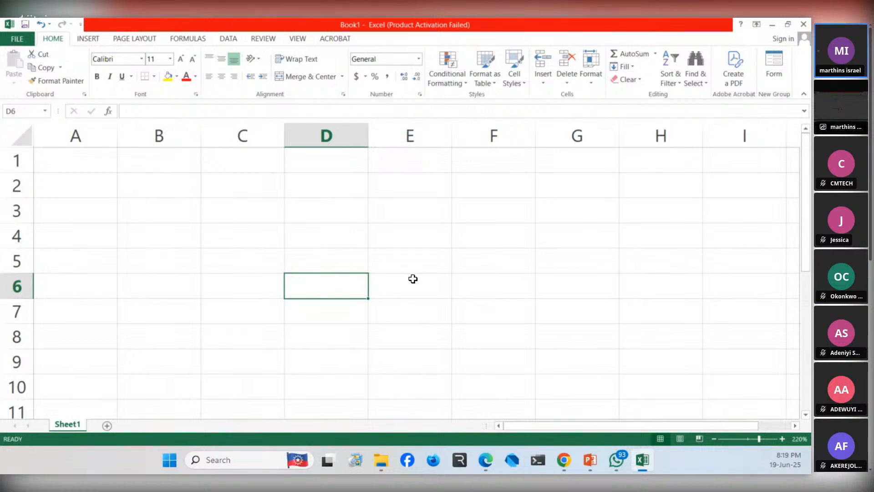
left_click(665, 214)
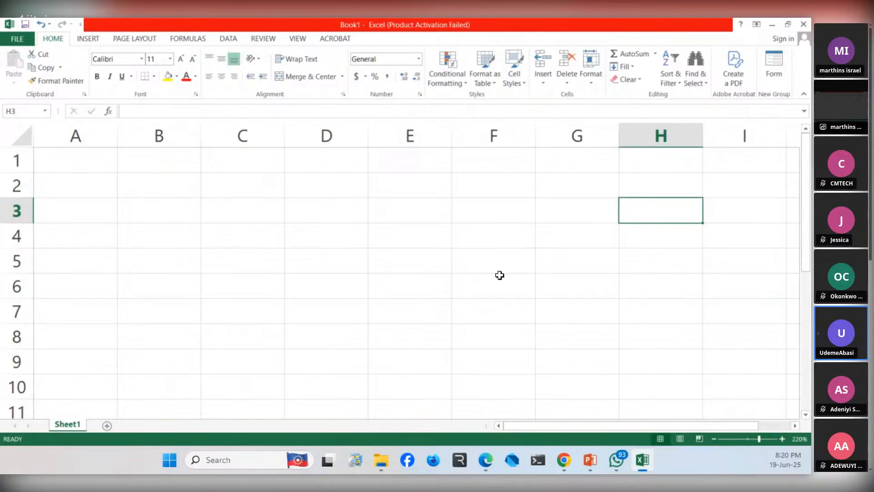
left_click(218, 219)
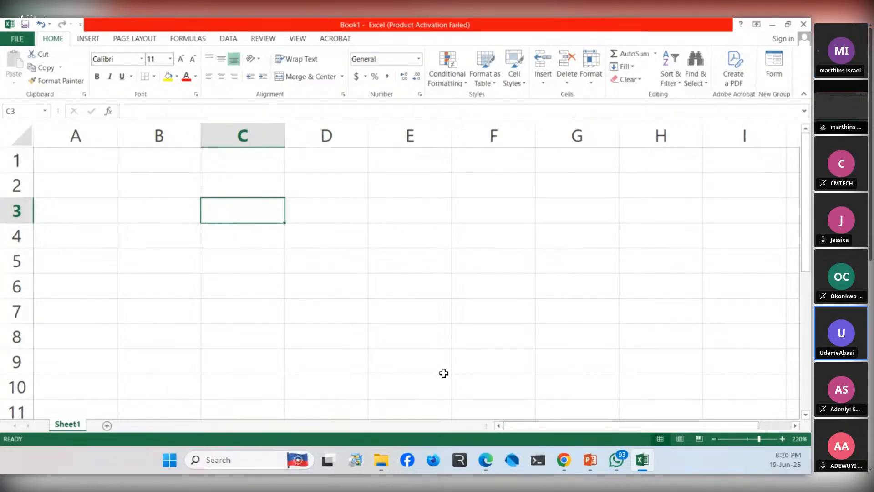
left_click(411, 363)
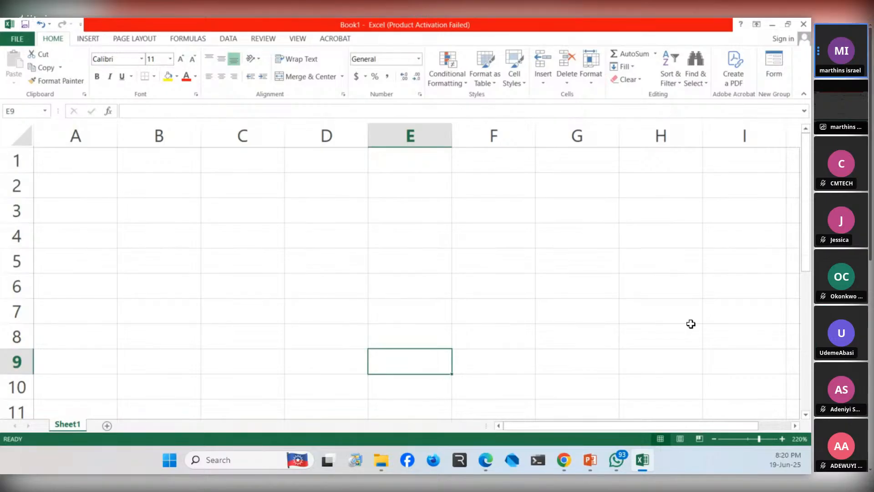
- Zoom the worksheet out to 145% and select cells M9, M13 and E6 in turn
scroll(741, 328, "down", 1)
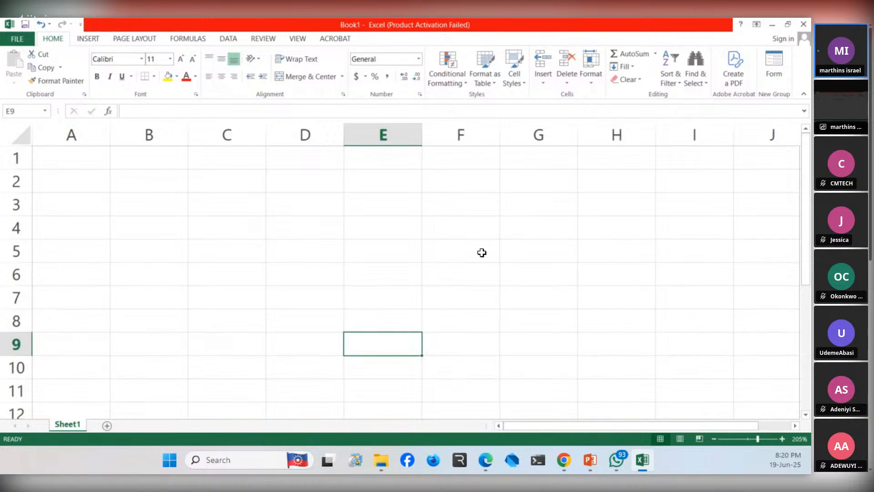
scroll(482, 252, "down", 3)
scroll(482, 252, "down", 1)
left_click(698, 287)
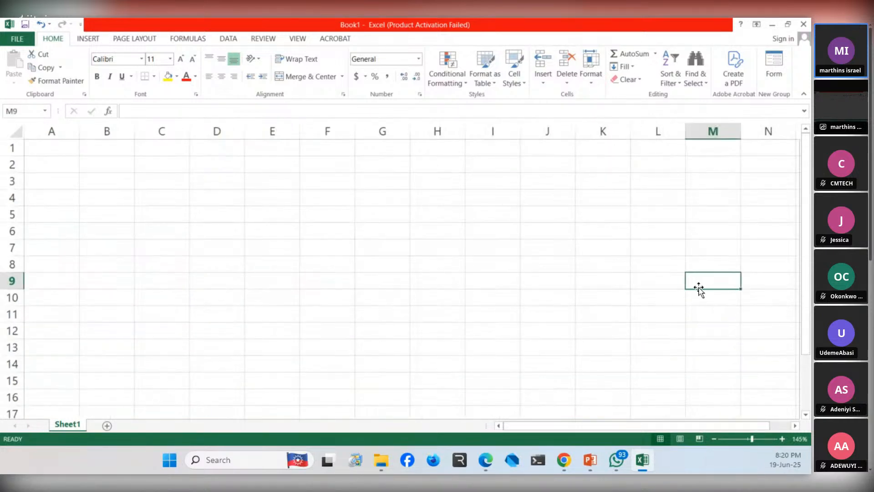
left_click(689, 343)
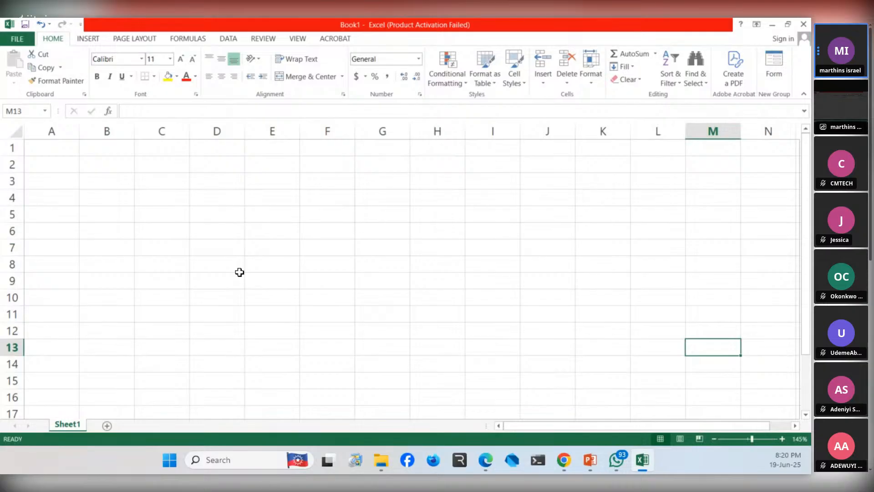
left_click(278, 232)
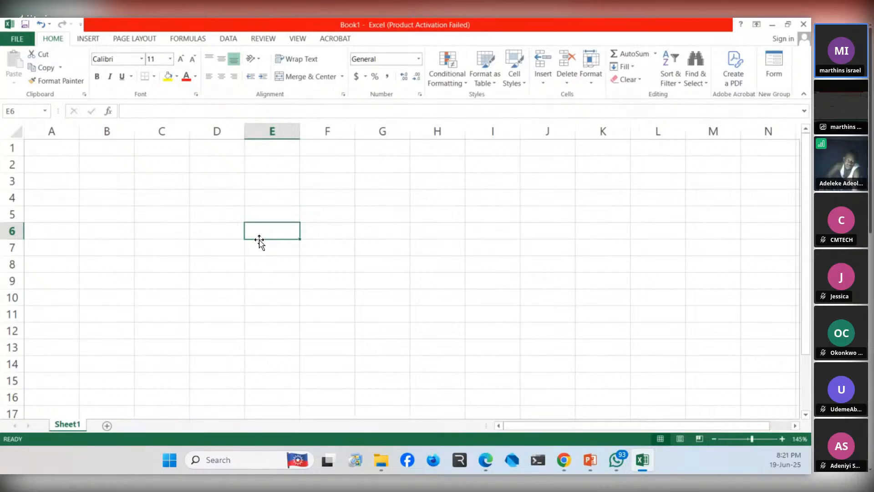
- Select the non-adjacent cells E8, I8, A14 and K13 together as one multiple selection
left_click(253, 260)
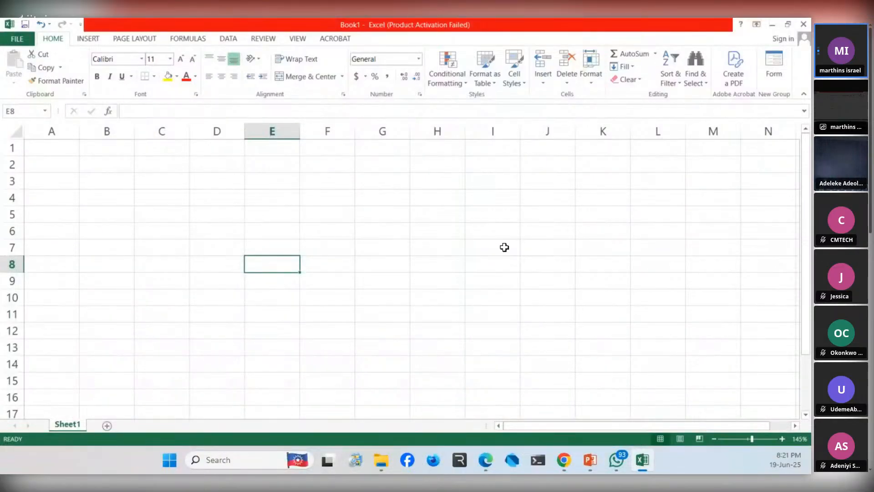
left_click(482, 262, "ctrl")
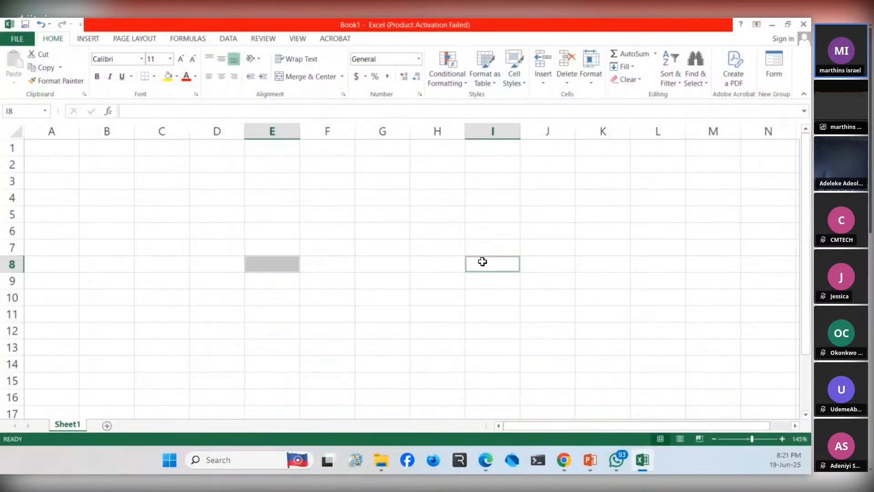
left_click(482, 262, "ctrl")
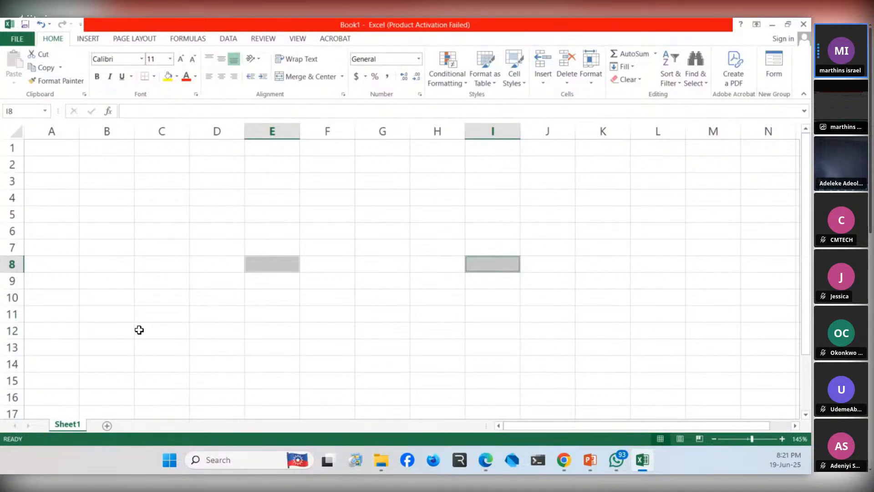
left_click(69, 365, "ctrl")
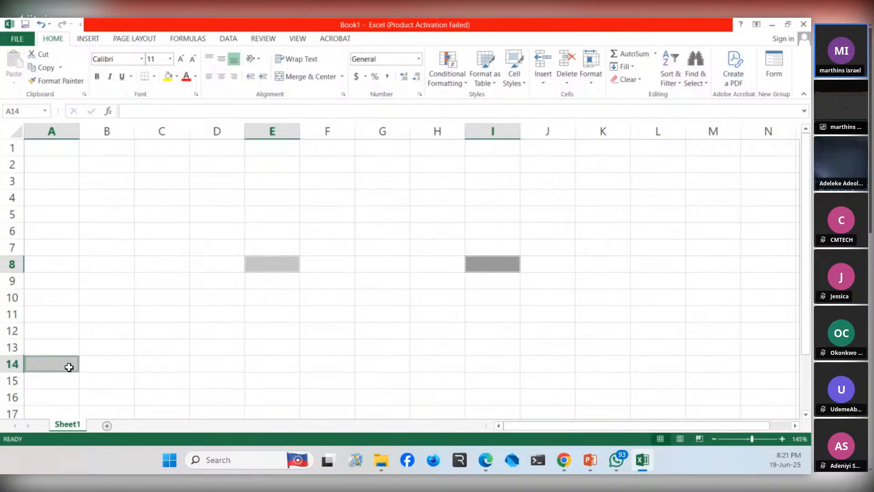
left_click(626, 350, "ctrl")
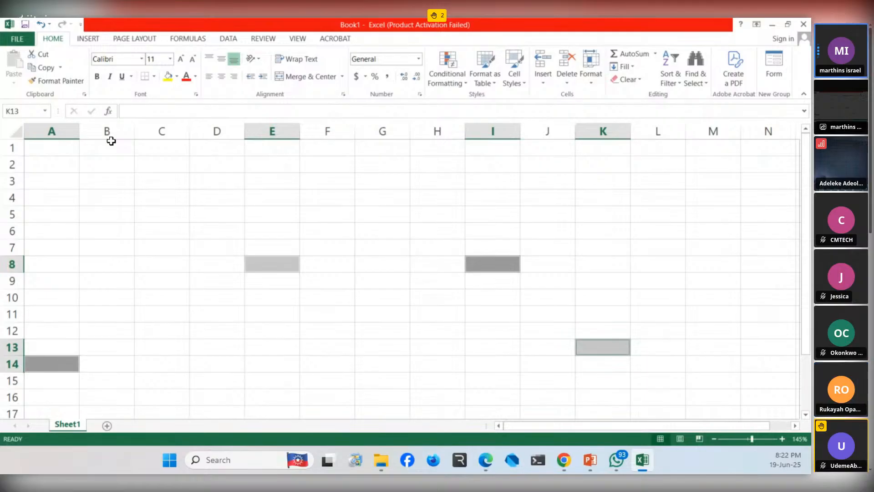
- Select the separate cells D6, D7, H6, F9 and D11 together, and replace that selection with the single cell E5
left_click(197, 225)
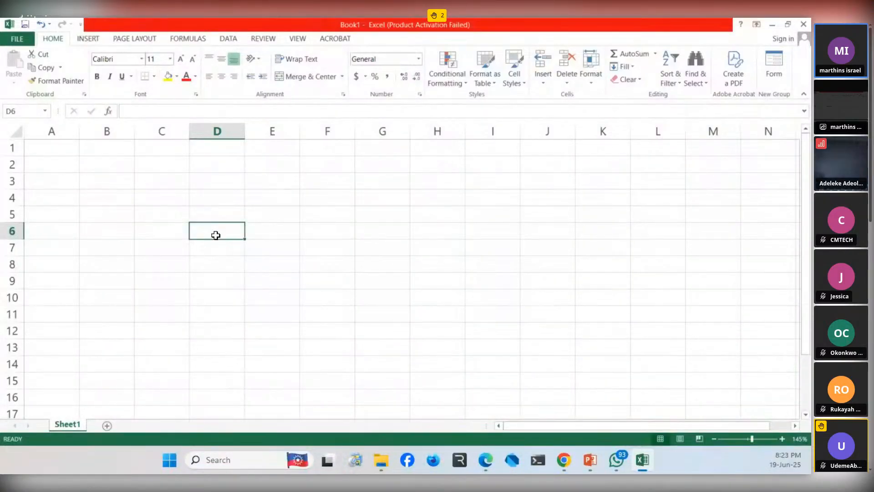
left_click(230, 235, "ctrl")
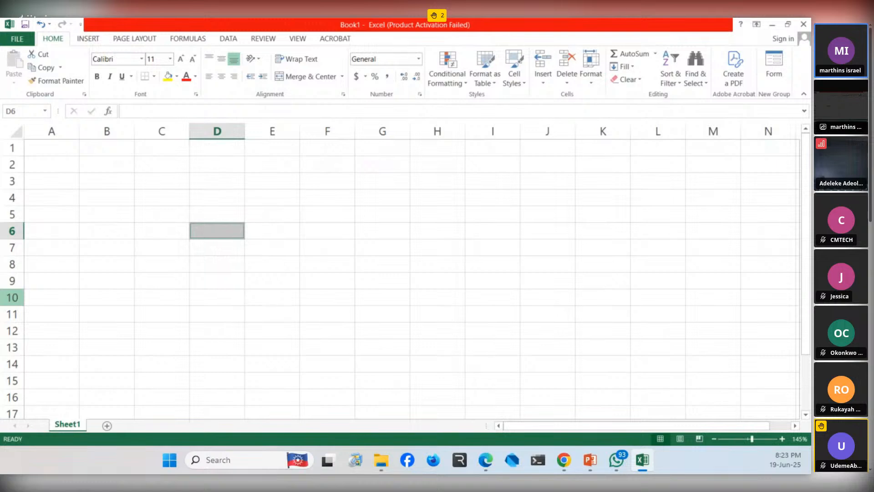
key("alt+Tab")
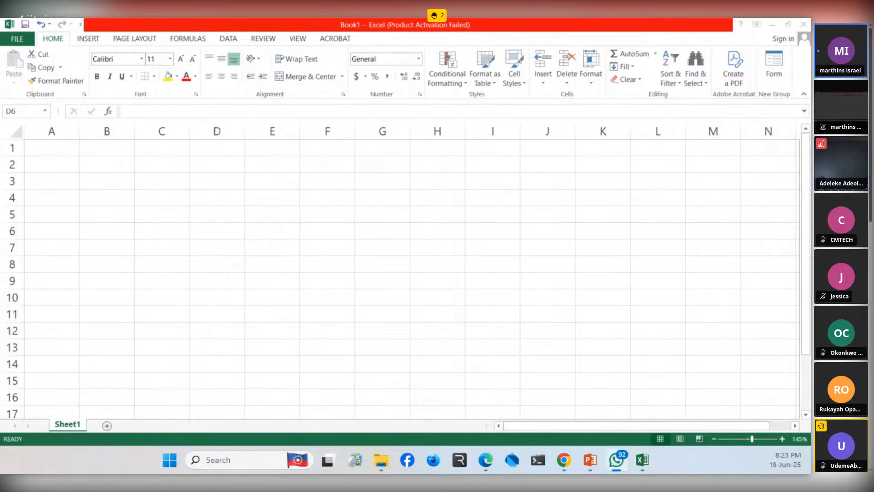
left_click(196, 255, "ctrl")
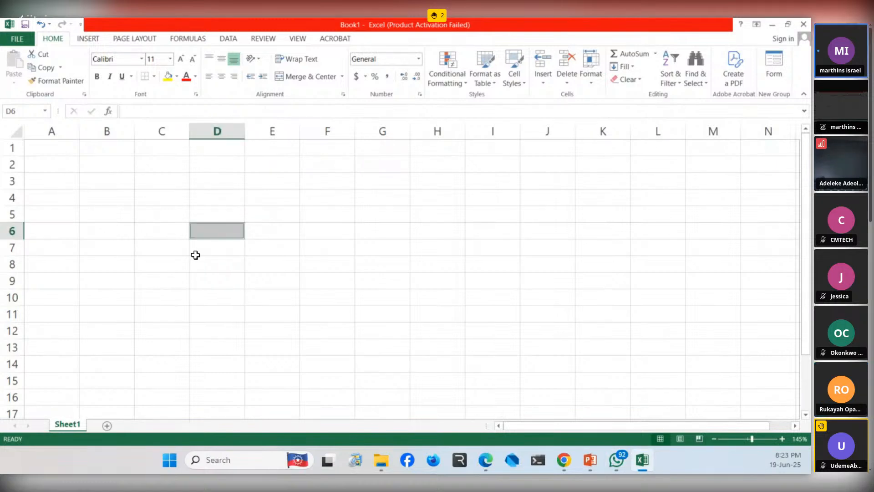
left_click(200, 232, "ctrl")
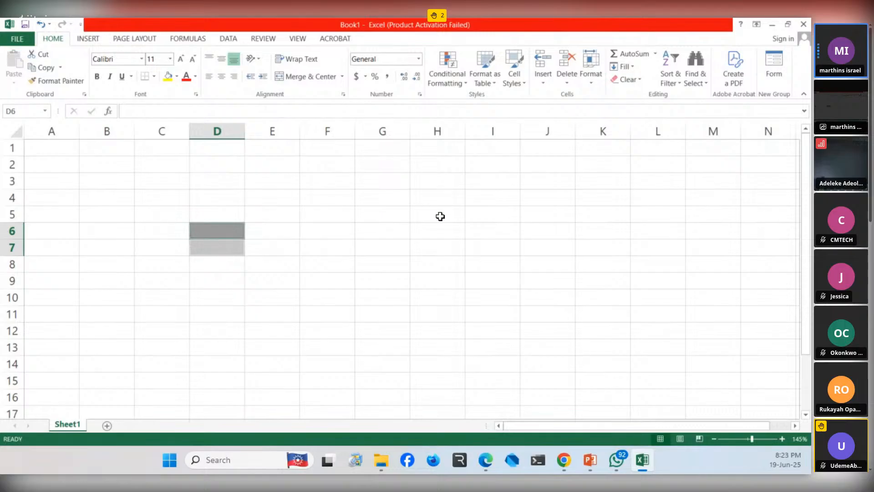
left_click(426, 235)
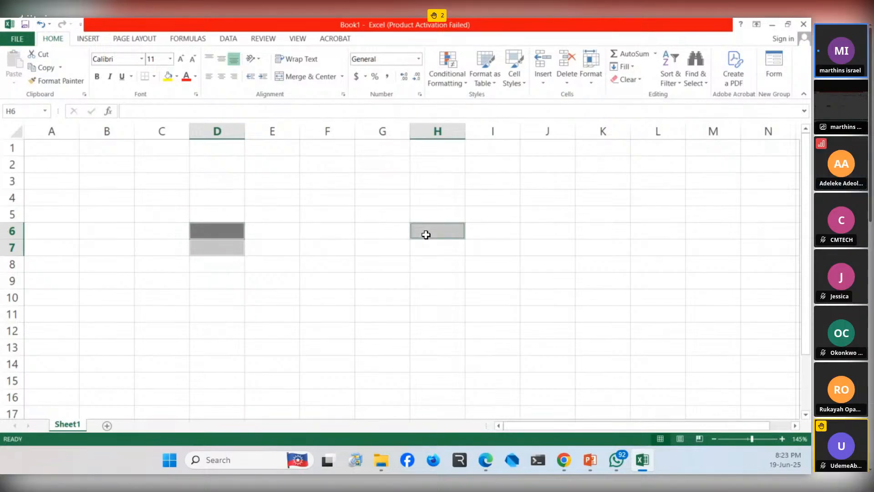
left_click(300, 282)
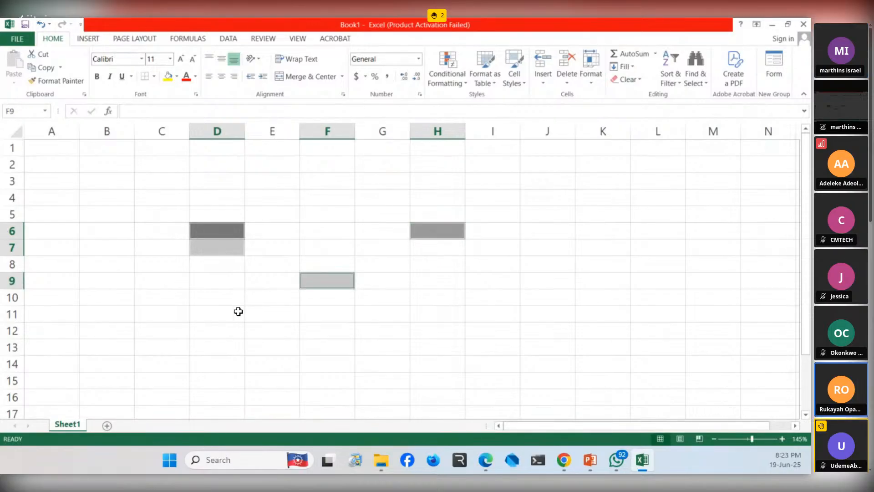
left_click(218, 315)
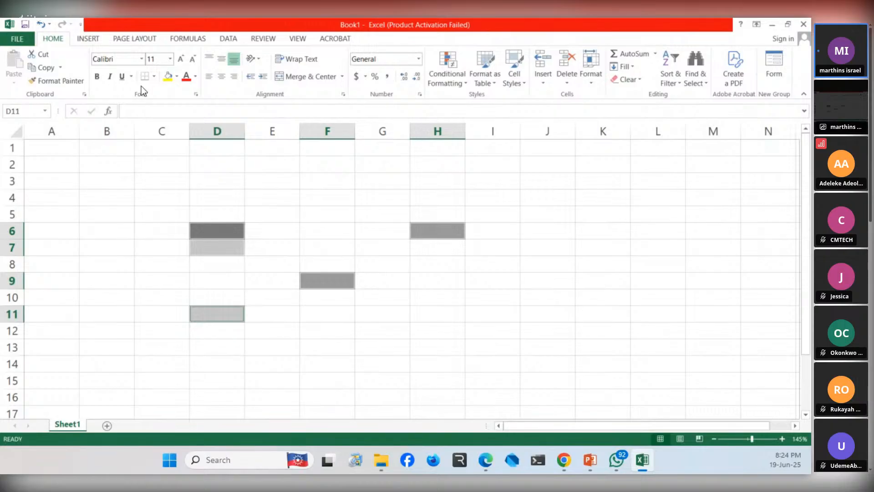
left_click(289, 210)
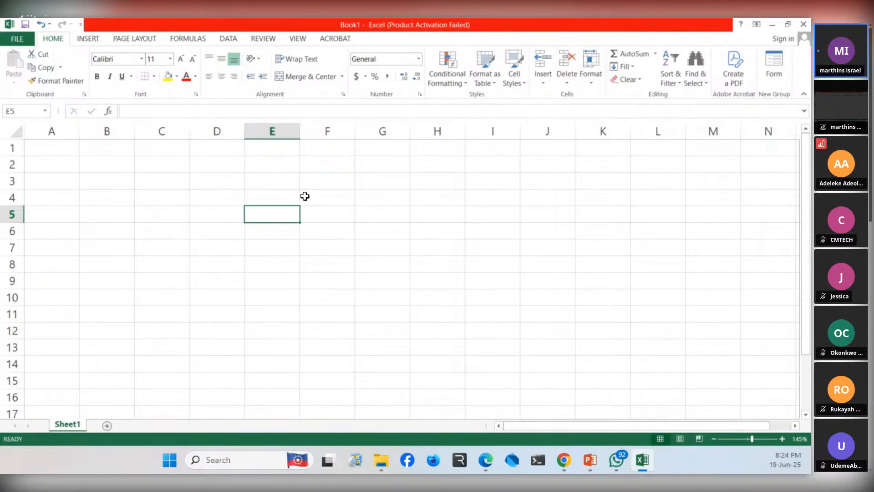
- Select every cell of the worksheet at once
left_click(17, 131)
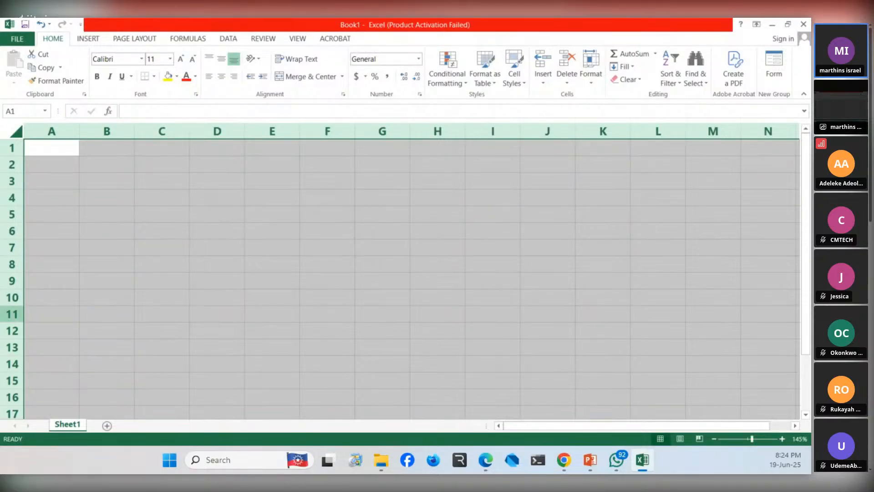
key("alt+Tab")
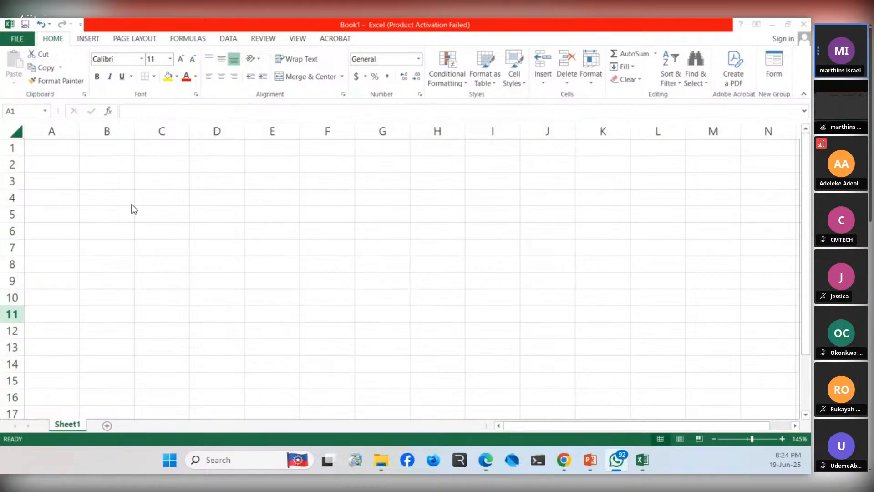
left_click(16, 135)
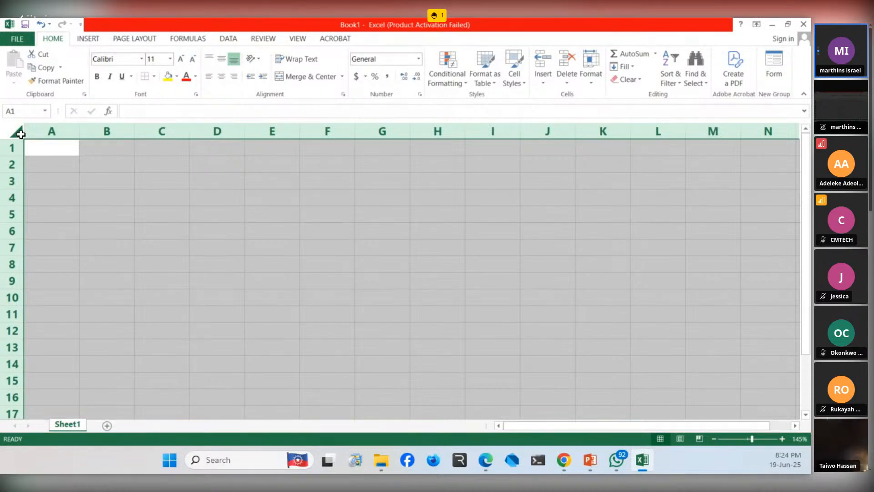
- Replace the whole-sheet selection with single cells, selecting B3, F7, F2 and H7 in turn
left_click(114, 186)
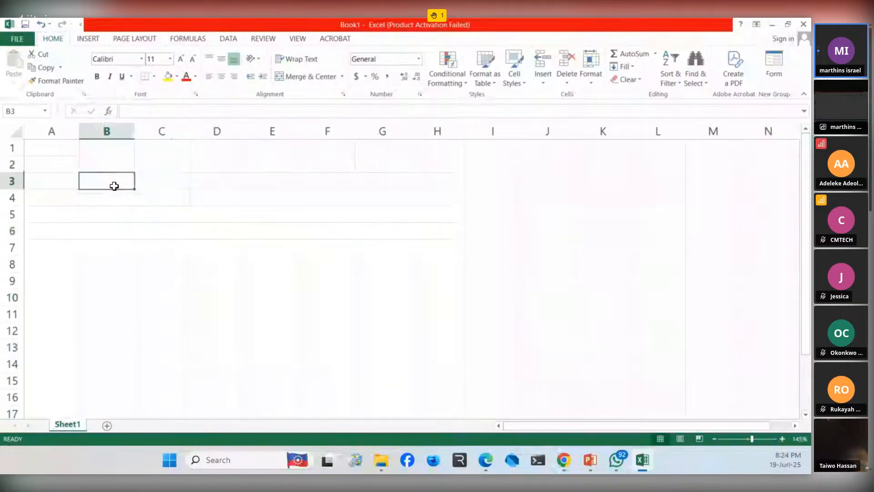
left_click(314, 242)
left_click(305, 168)
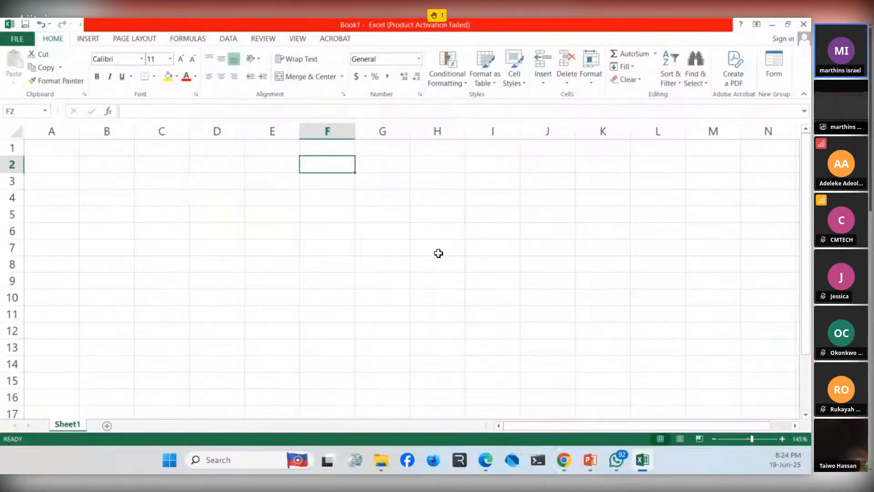
left_click(438, 253)
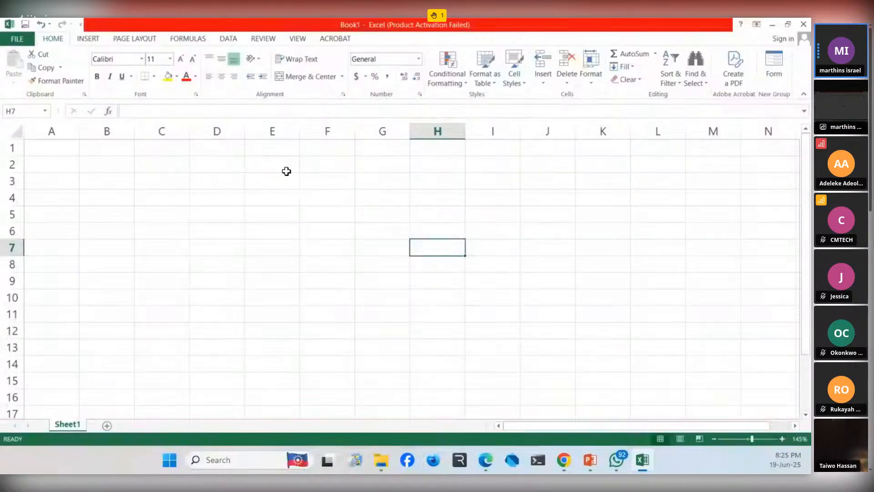
- Select the entire worksheet again, and clear that selection by selecting cell F11 and finally cell A1
left_click(18, 133)
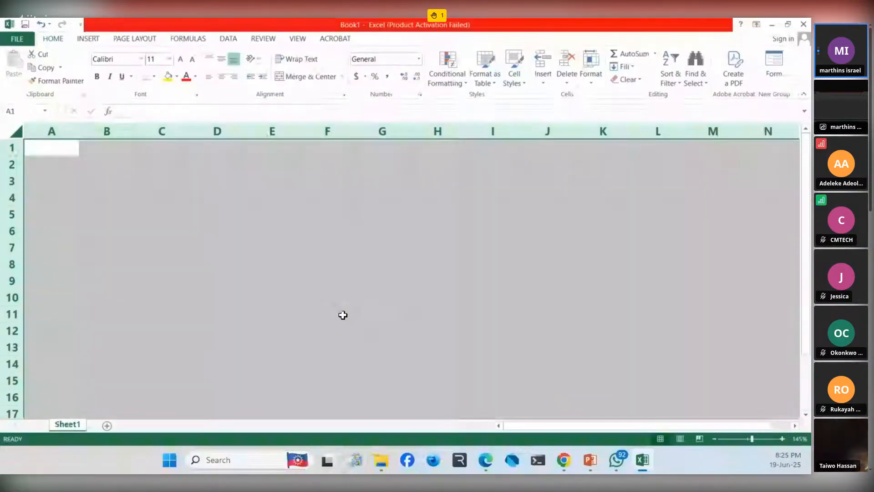
left_click(345, 315)
left_click(62, 153)
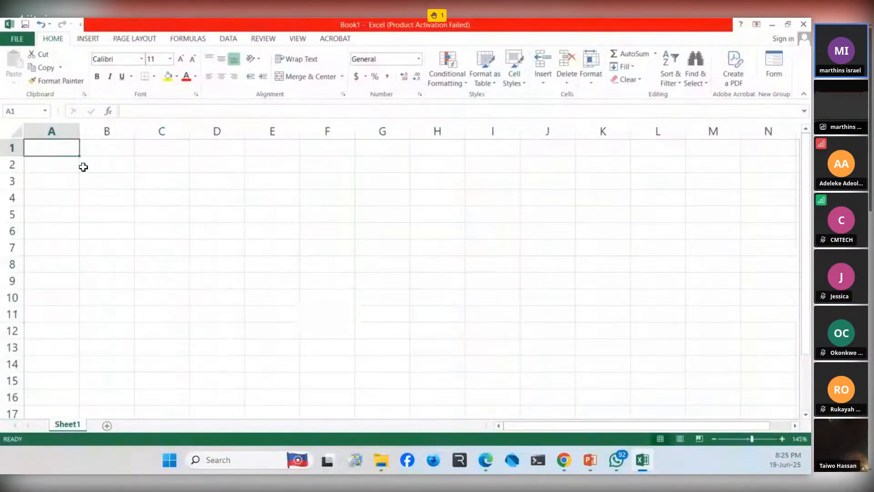
- Select the single cells E2, E1 and F5 one after another
mouse_move(77, 155)
left_mouse_down()
mouse_move(72, 197)
mouse_move(66, 157)
left_mouse_up()
left_click(277, 166)
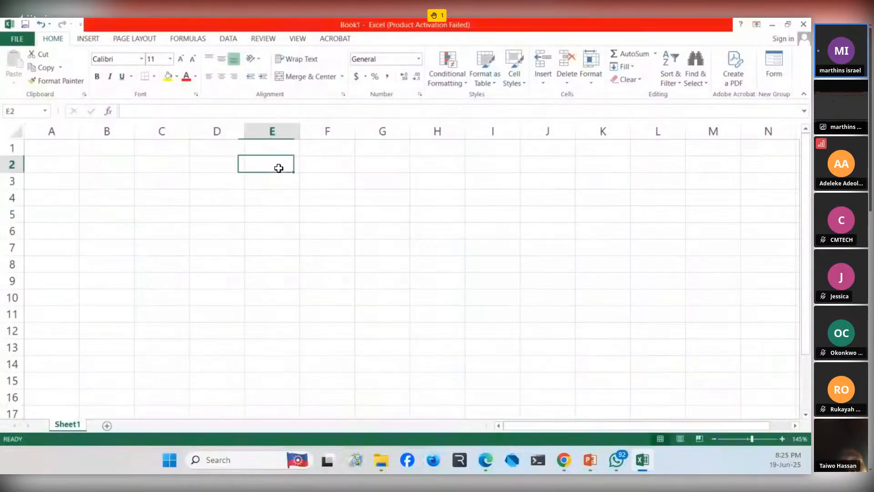
left_click(278, 152)
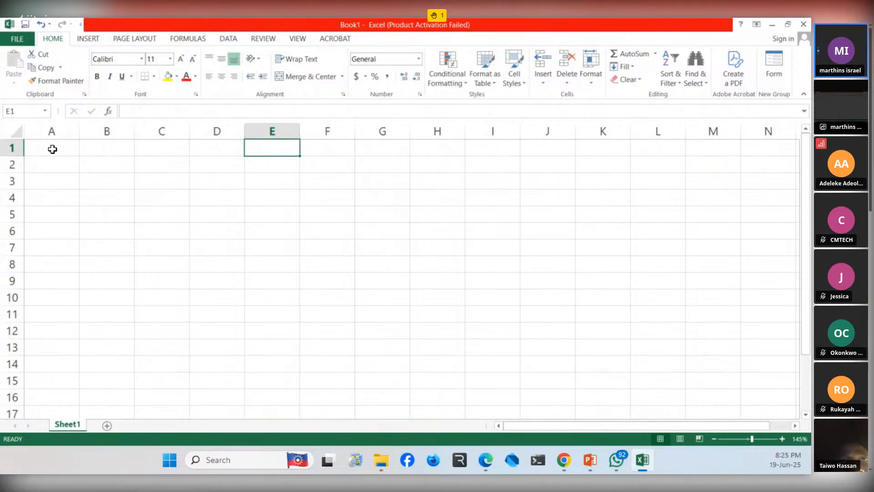
left_click(350, 209)
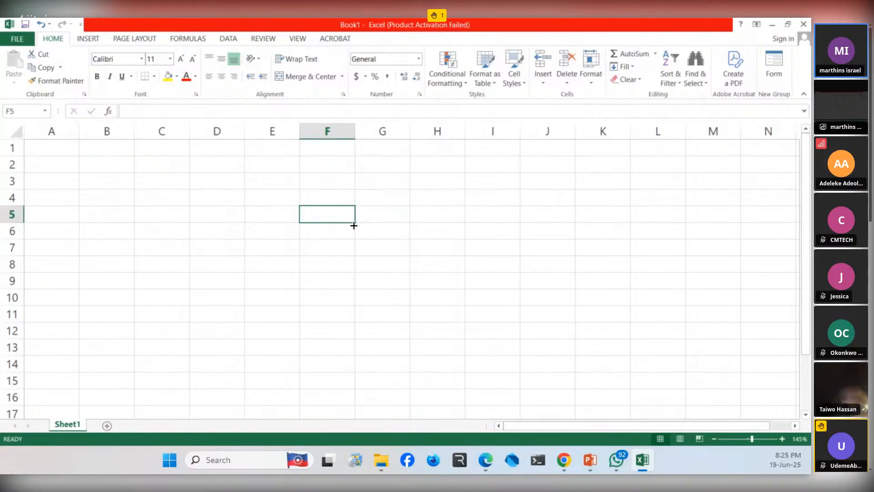
- Zoom in to 235% to examine the fill handle at the corner of cell F5, and zoom back out to 190%
left_click_drag(354, 225, 353, 224)
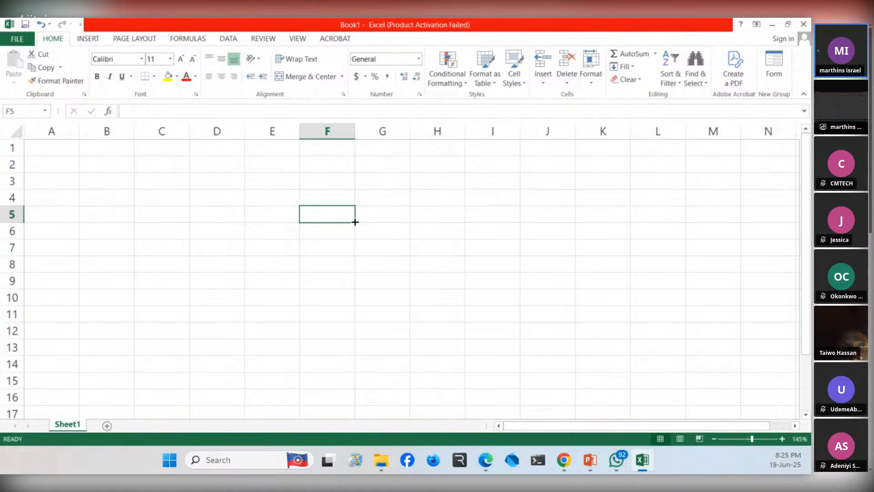
left_click_drag(355, 223, 354, 226)
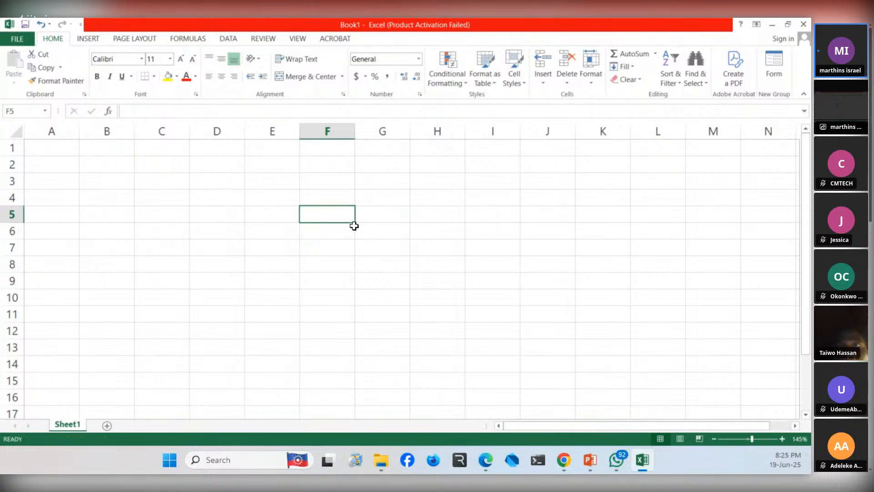
scroll(353, 216, "up", 3)
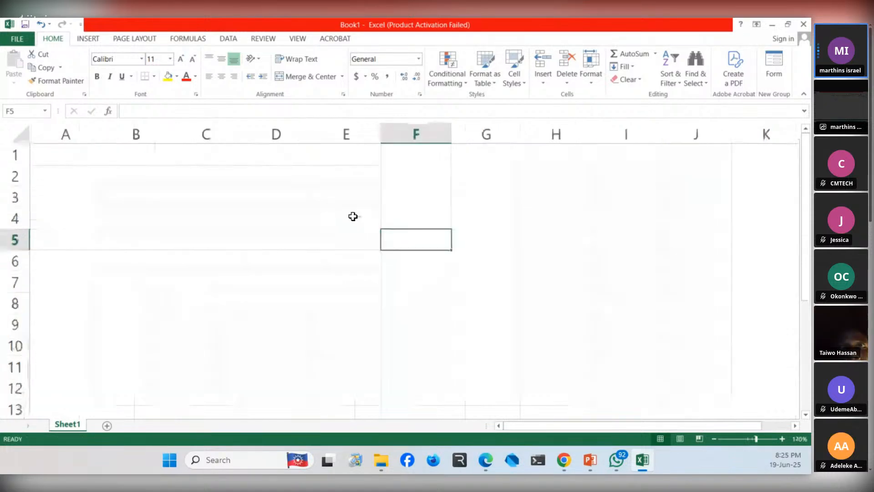
scroll(353, 217, "up", 3)
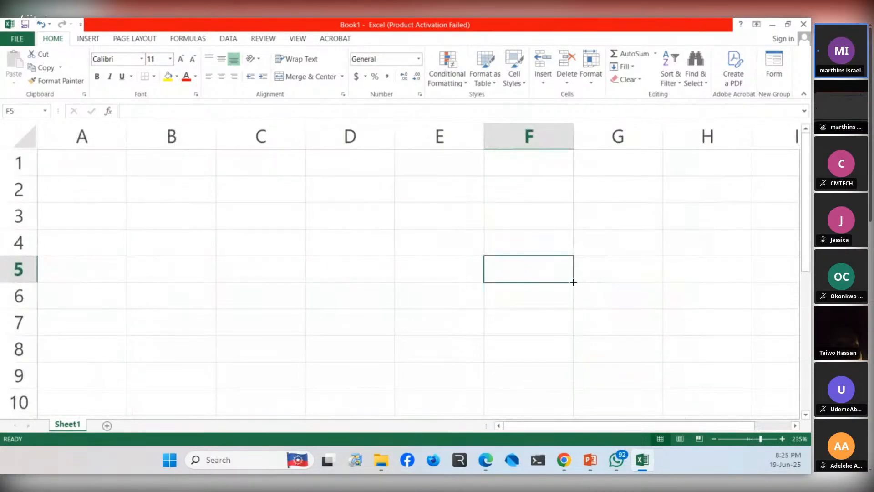
left_click_drag(574, 283, 569, 195)
scroll(565, 228, "down", 3)
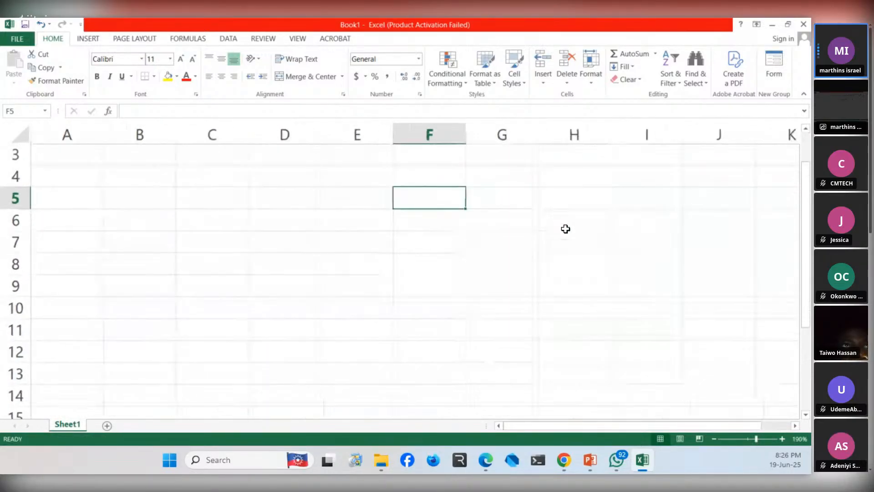
scroll(565, 228, "up", 1)
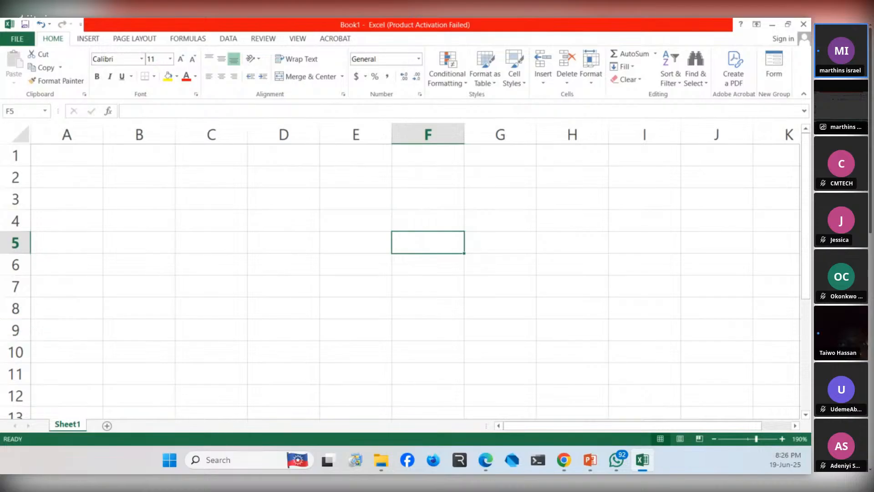
key("alt+Tab")
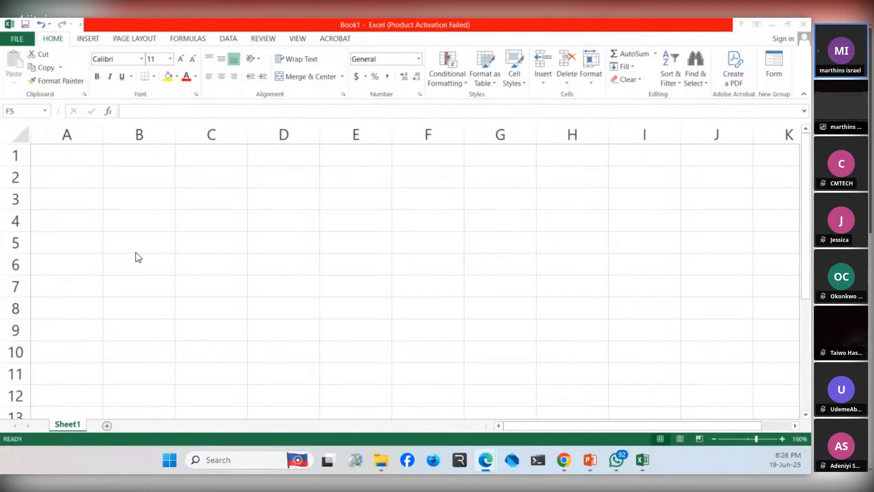
key("alt+Tab")
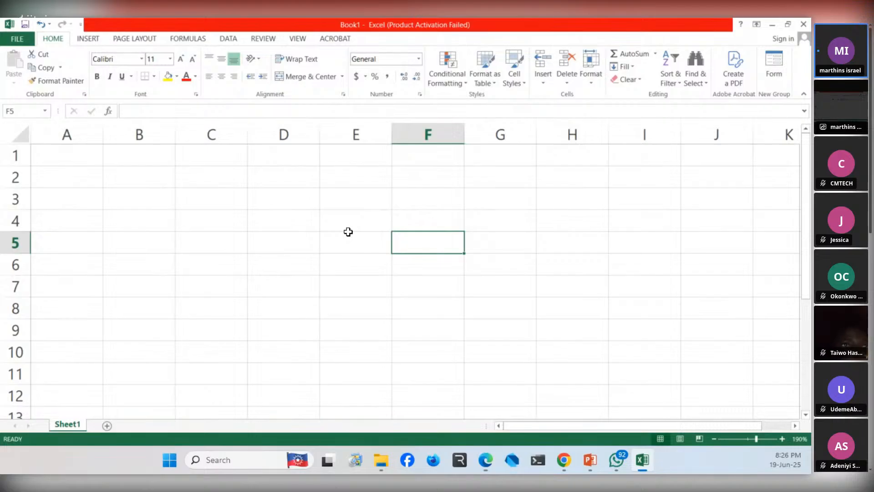
- Select the range F5:I13 by starting at F5, extending down to row 13 and across to column I
key("shift+Down")
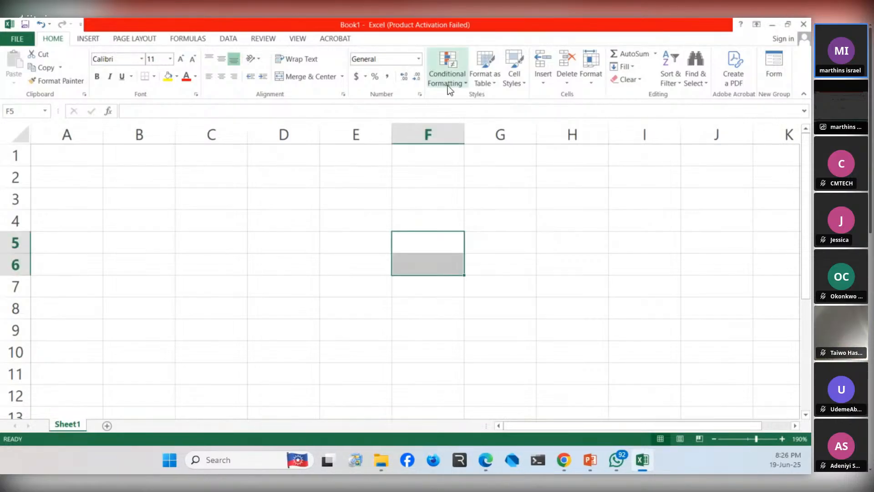
left_click(433, 248)
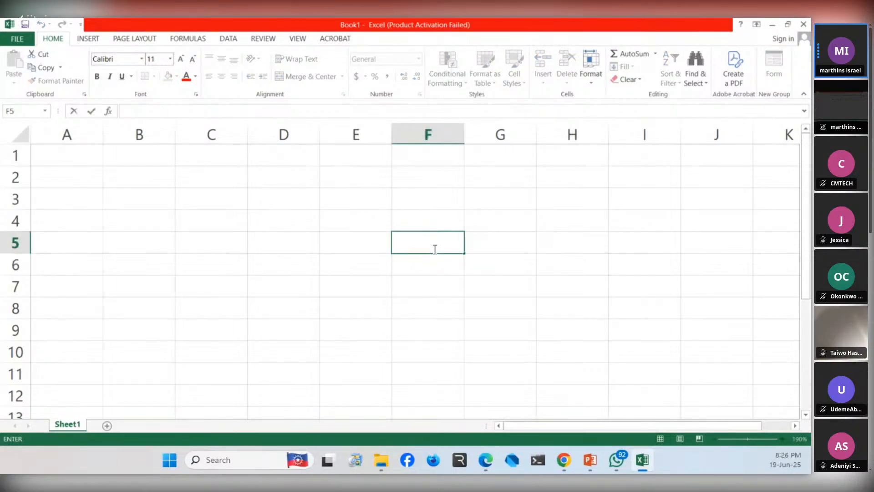
key("shift+Down")
key("shift+Down")
key("shift+Down")
key("shift+Down")
key("shift+Down")
key("shift+Down")
key("shift+Down")
key("shift+Down")
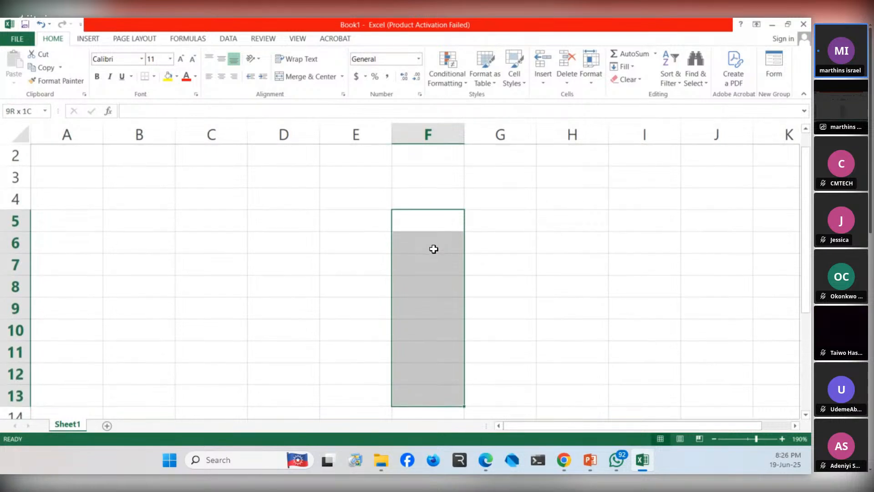
key("shift+Right")
key("shift+Right")
key("shift+Right")
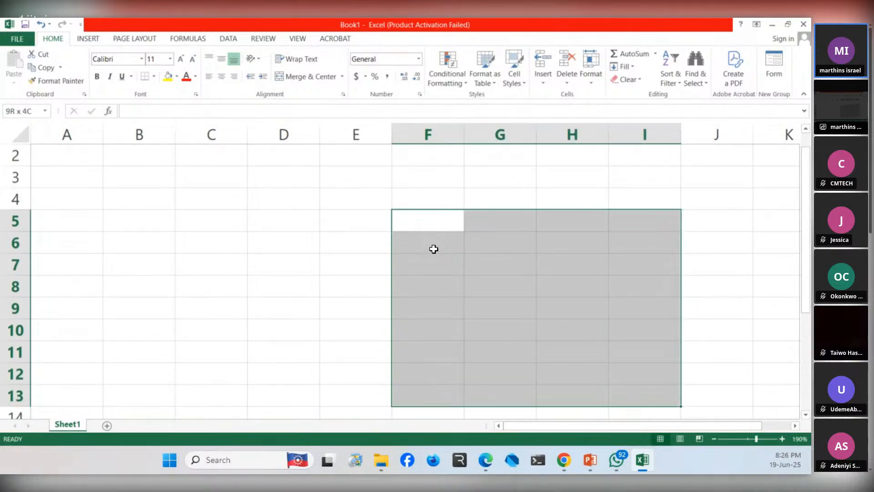
- Shrink the selected range to F5:G10, briefly widening and narrowing its columns again
key("shift+Up")
key("shift+Up")
key("shift+Up")
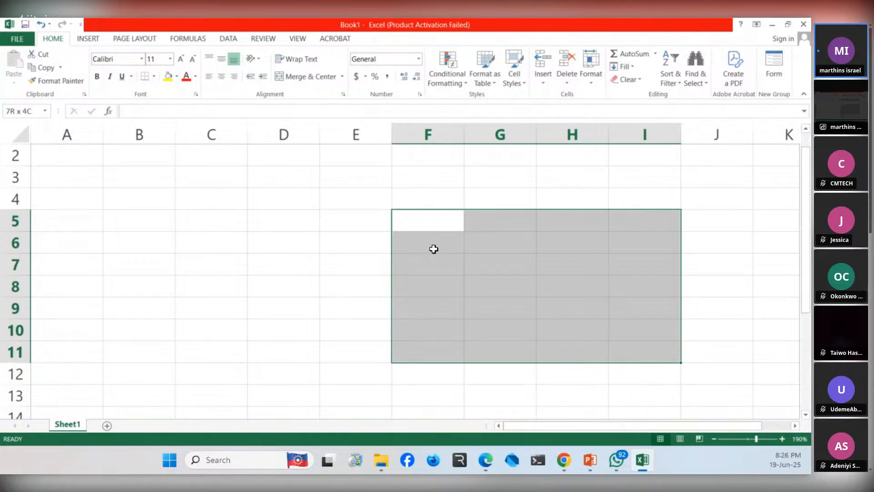
key("shift+Left")
key("shift+Left")
key("shift+Left")
key("shift+Left")
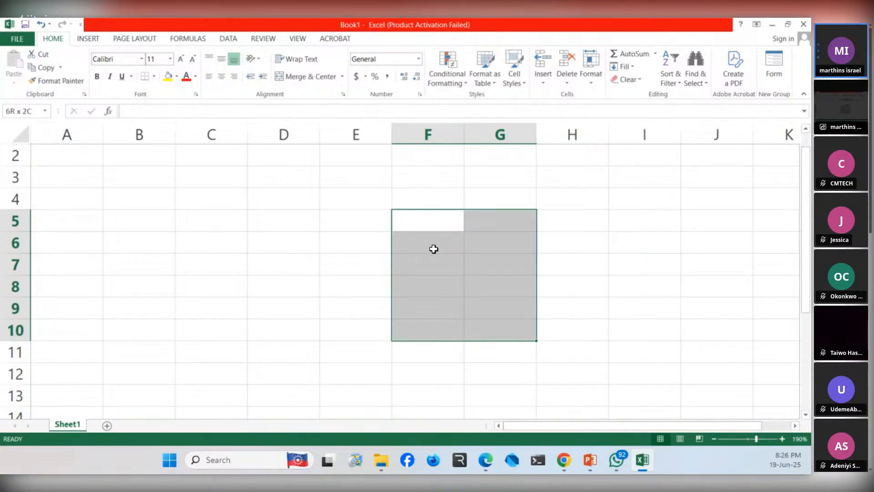
key("shift+Right")
key("shift+Right")
key("shift+Right")
key("shift+Right")
key("shift+Left")
key("shift+Left")
key("shift+Left")
key("shift+Left")
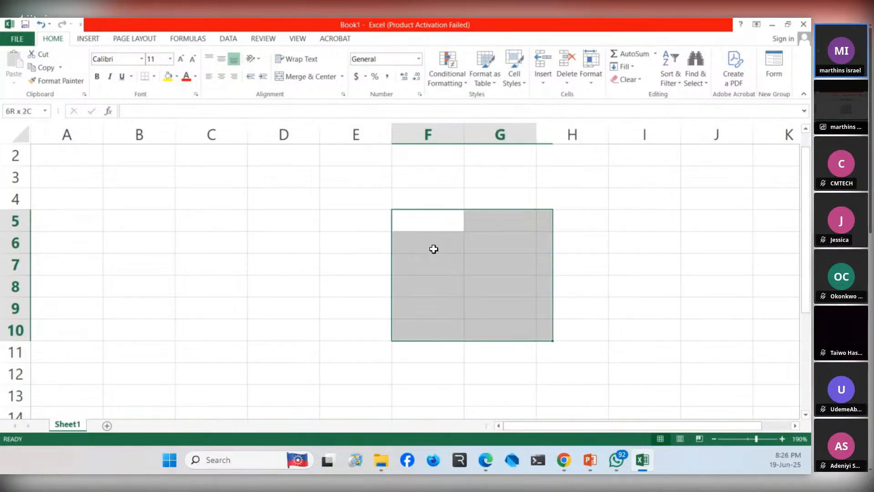
- Move the active cell along row 5 to B5, and back across the columns to F5
key("Left")
key("Left")
key("Left")
key("Left")
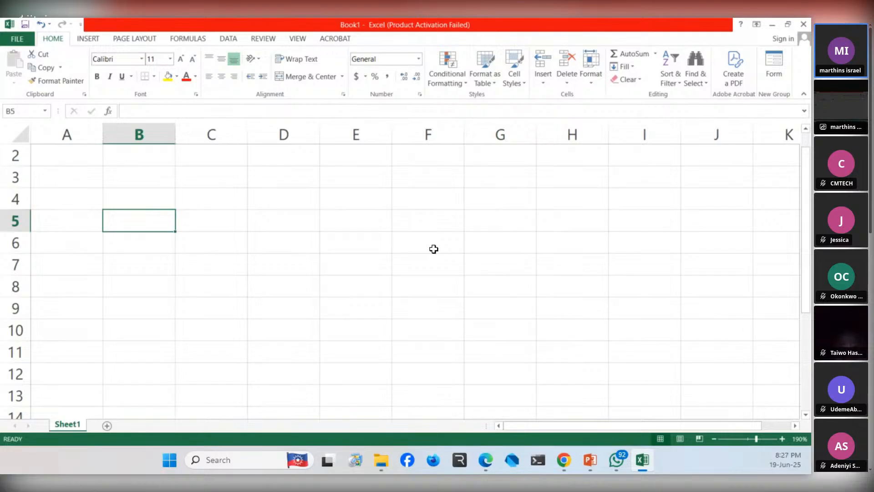
key("Right")
key("Left")
key("Right")
key("Right")
key("Right")
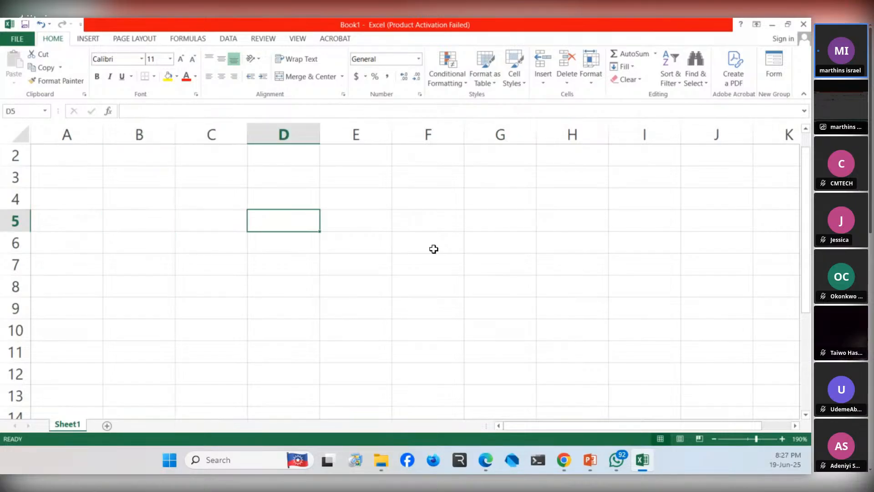
key("Right")
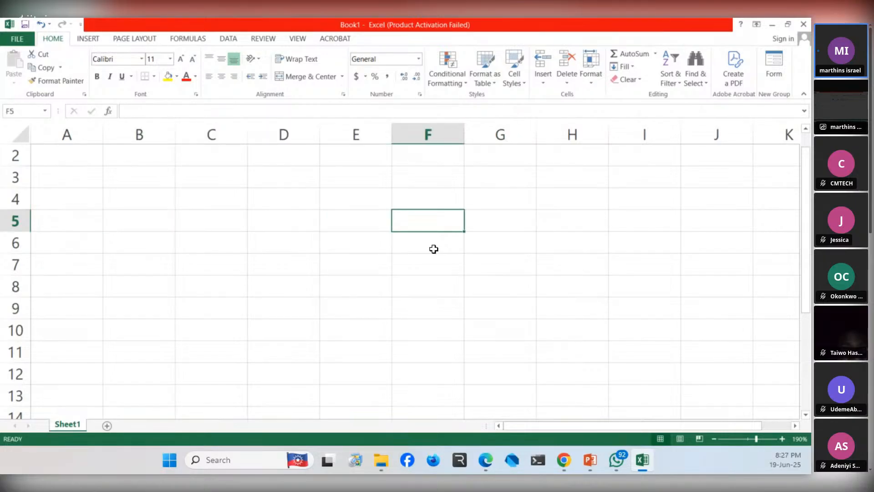
- Move the active cell from F5 back to column C, down to C7, and on to D6
key("Left")
key("Left")
key("Left")
key("Up")
key("Down")
key("Down")
key("Down")
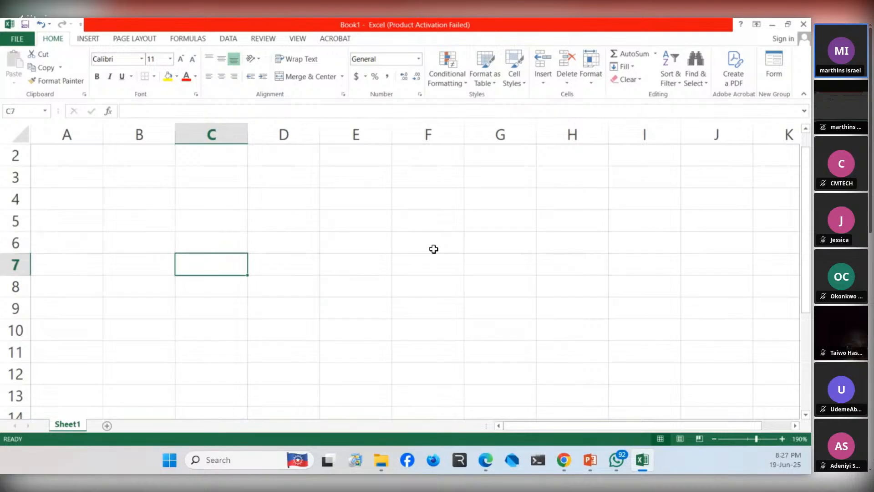
key("Right")
key("Up")
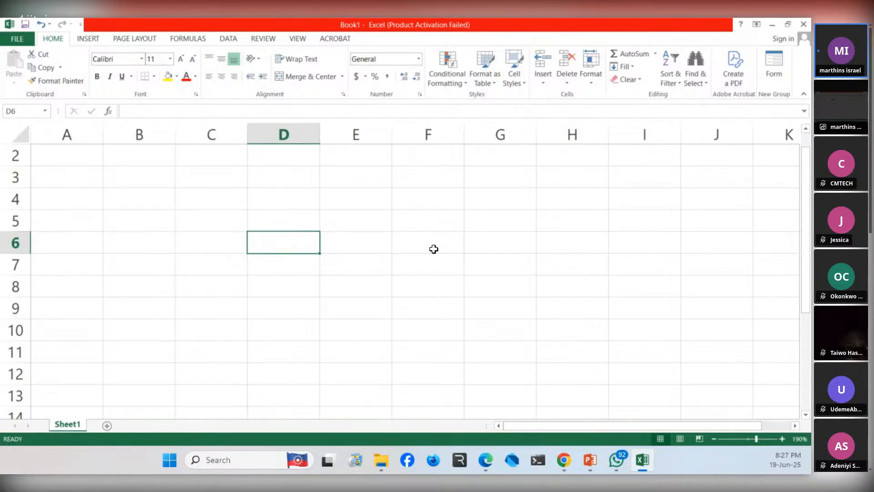
- Select the range D6:G12 by extending from D6 down to row 12 and across to column G
key("shift+Down")
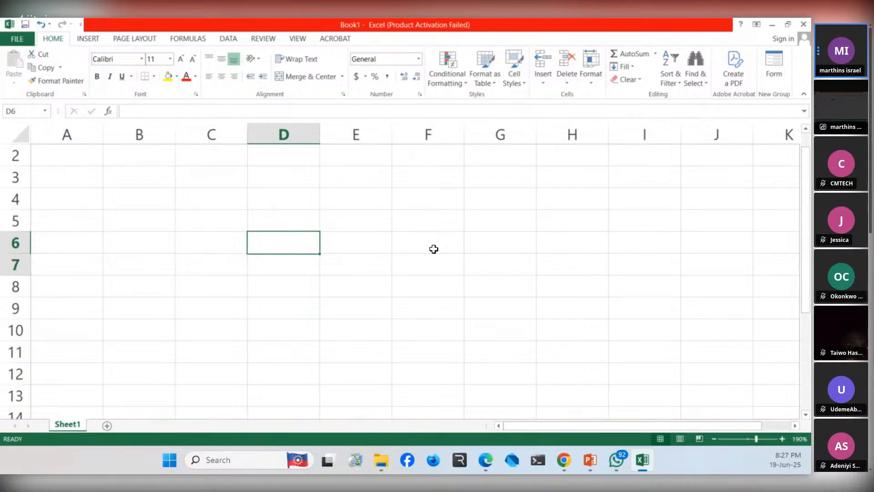
key("shift+Down")
key("shift+Down")
key("shift+Down")
key("shift+Down")
key("shift+Down")
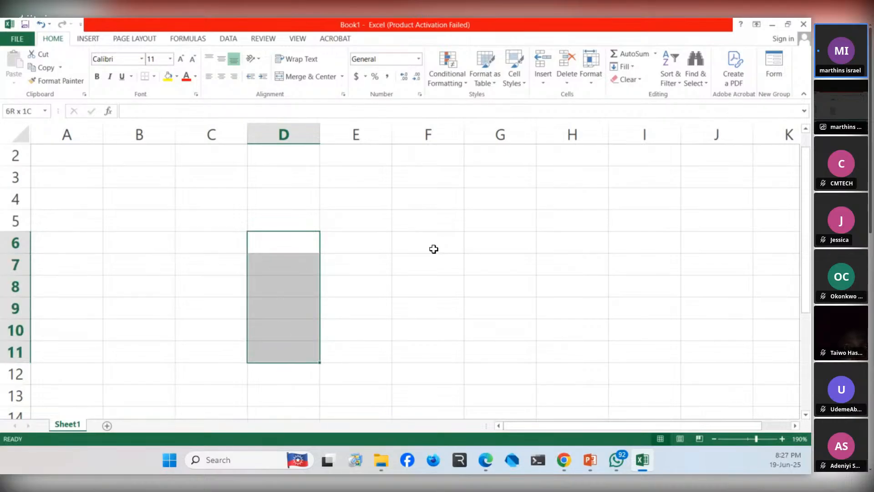
key("shift+Up")
key("shift+Down")
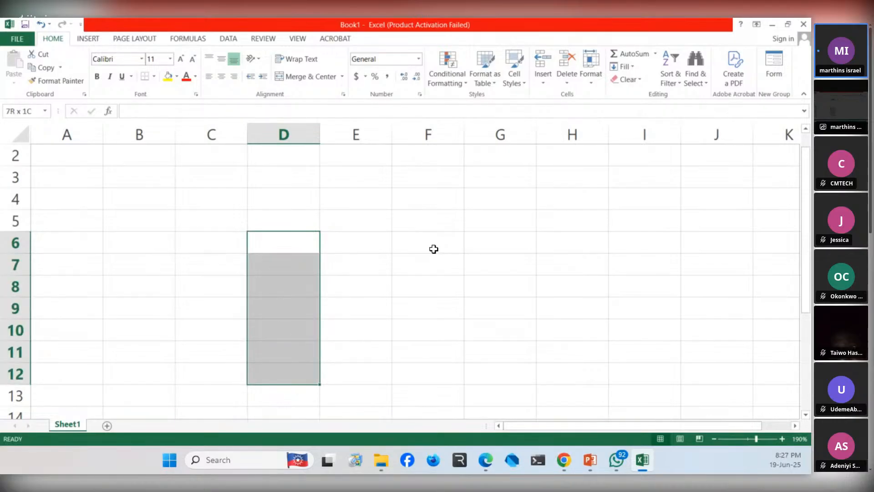
key("shift+Right")
key("shift+Right")
key("shift+Right")
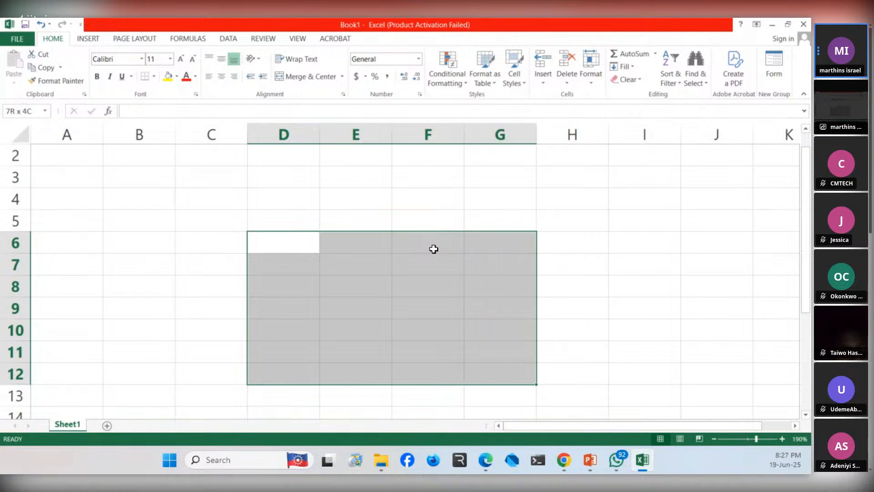
- Widen the selection from D6 out to column I, and swing it back across column D to column B
key("shift+Right")
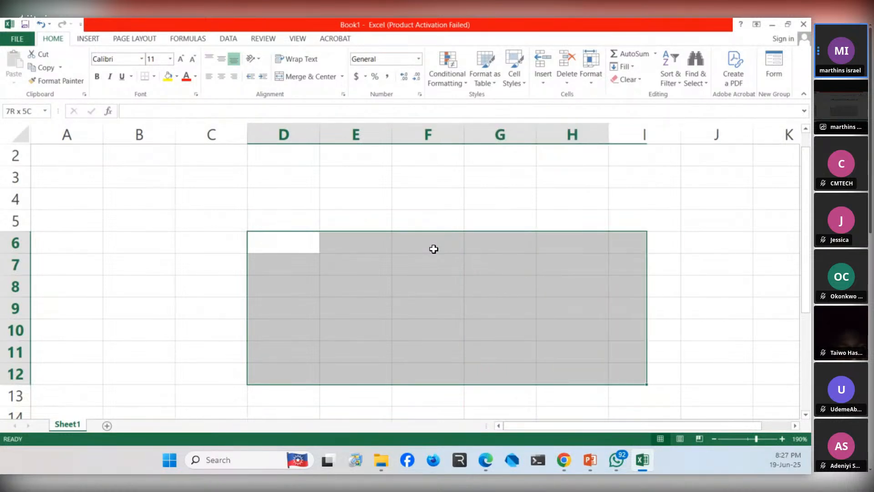
key("shift+Left")
key("shift+Left")
key("shift+Left")
key("shift+Left")
key("shift+Left")
key("shift+Left")
key("shift+Left")
key("shift+Right")
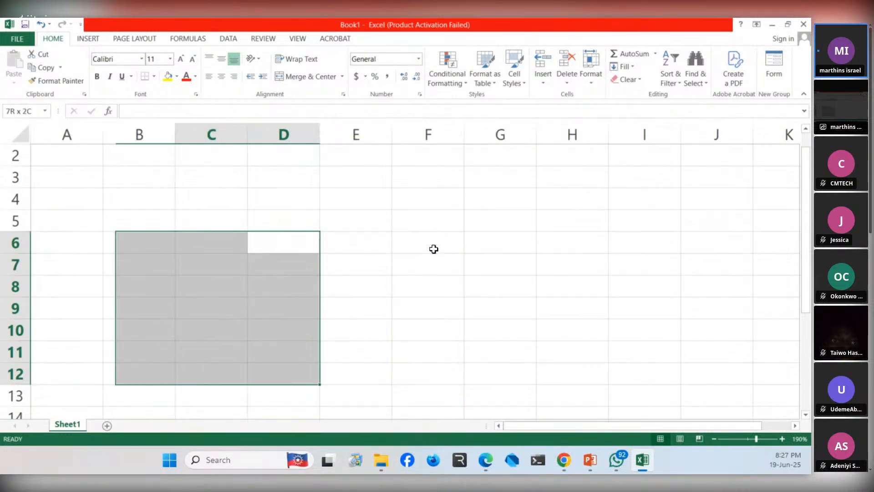
- Reshape the selection anchored at D6 into the range D6:H9, raising its lower edge three rows
key("shift+Right")
key("shift+Right")
key("shift+Up")
key("shift+Up")
key("shift+Right")
key("shift+Up")
key("shift+Right")
key("shift+Right")
key("shift+Right")
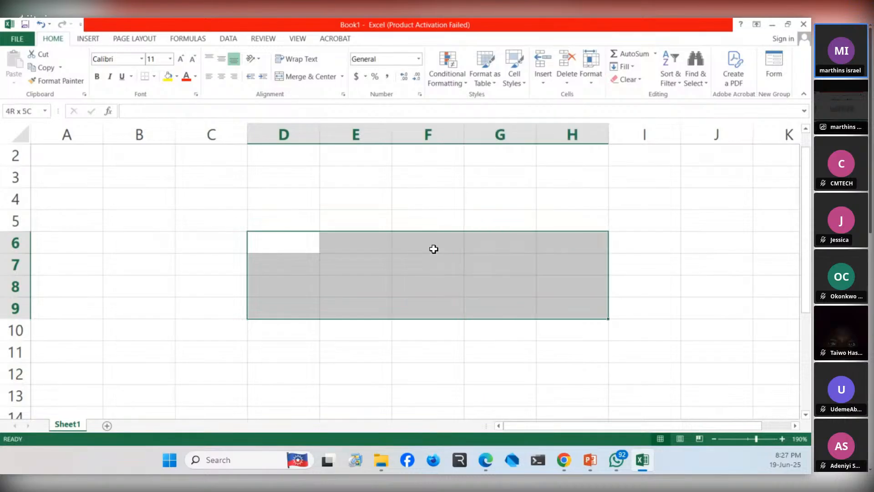
- Extend the selection to D6:I12, and replace it with the single cell F6
key("shift+Right")
key("shift+Down")
key("shift+Down")
key("shift+Down")
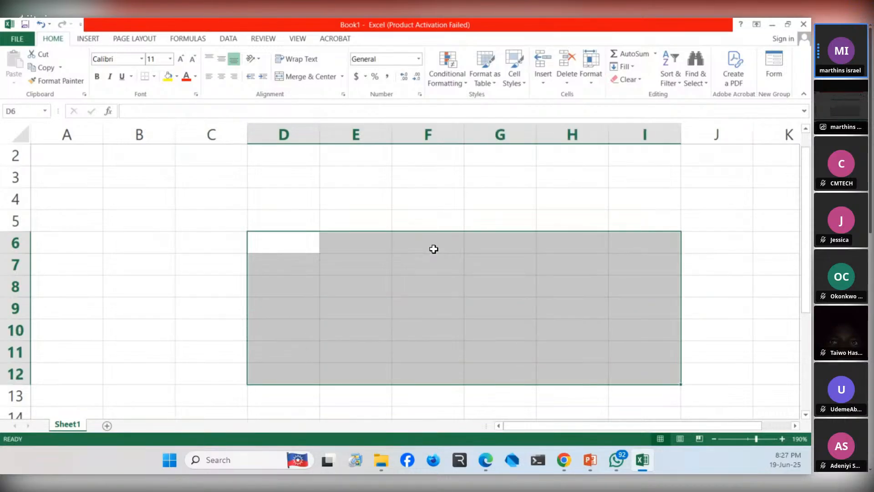
key("Up")
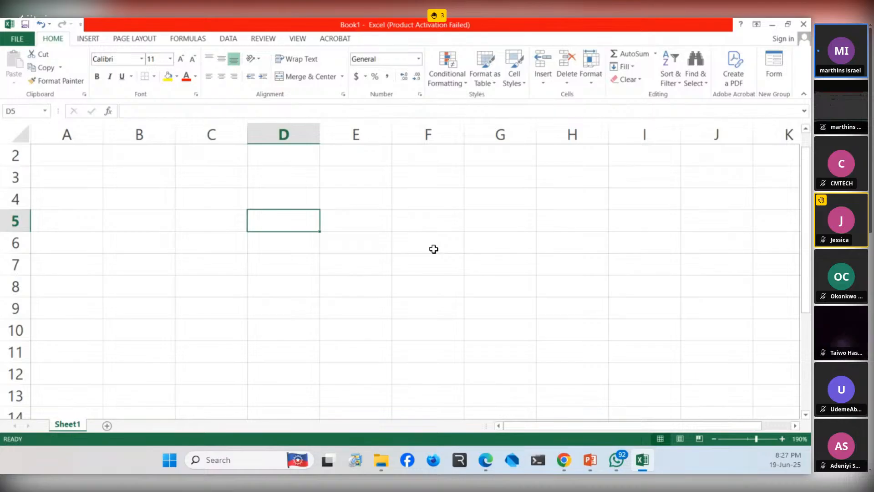
left_click(433, 249)
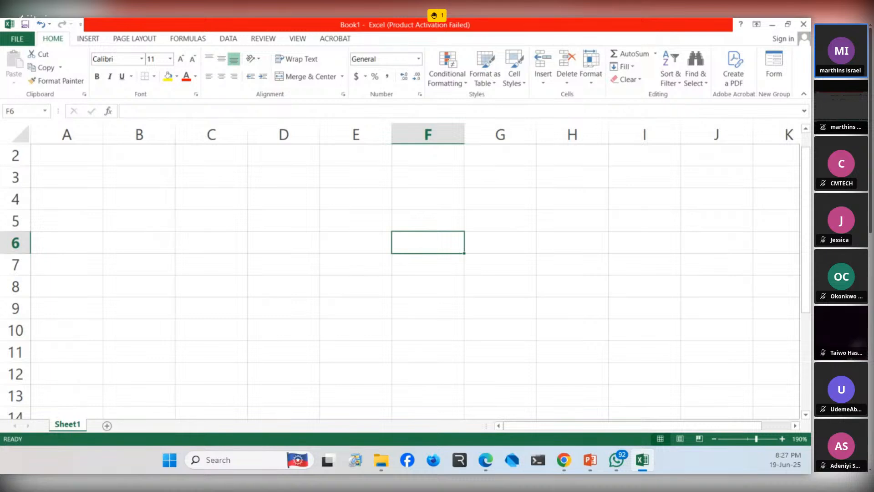
key("alt+Tab")
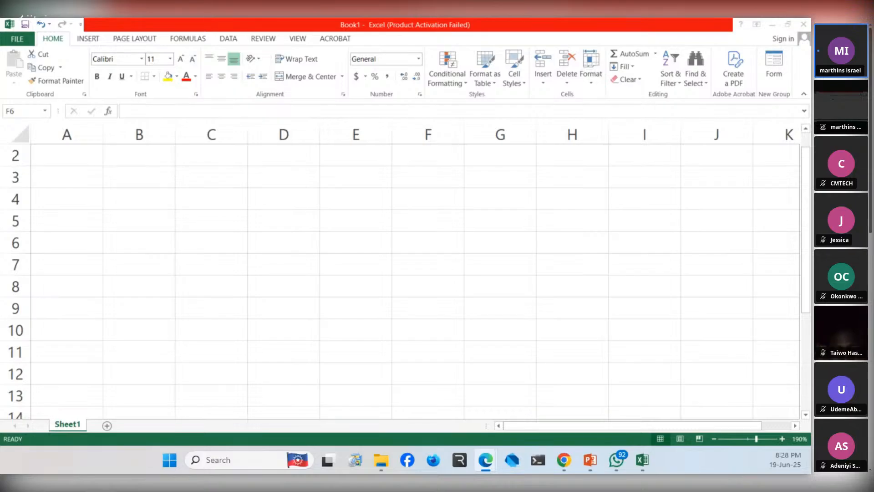
left_click(252, 208)
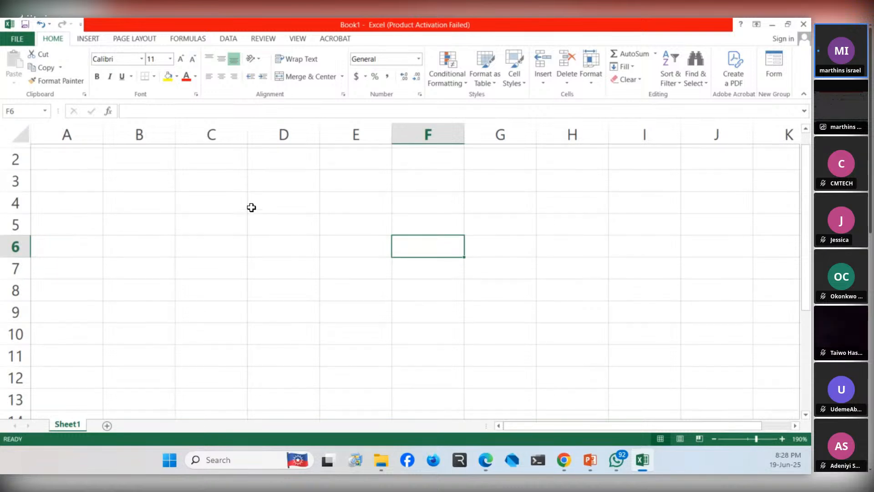
scroll(251, 207, "up", 1)
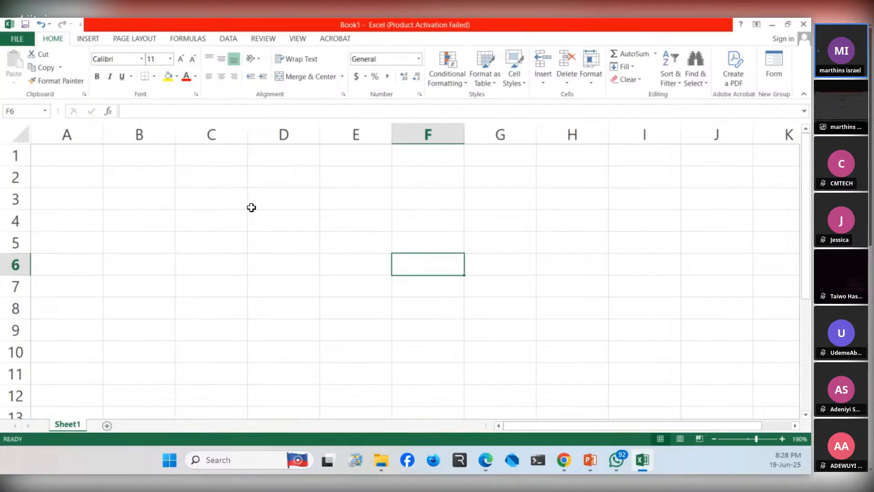
- Move the active cell from F6 to C5 and on to A4, and select D3 and E6 in turn
key("Left")
key("Left")
key("Left")
key("Up")
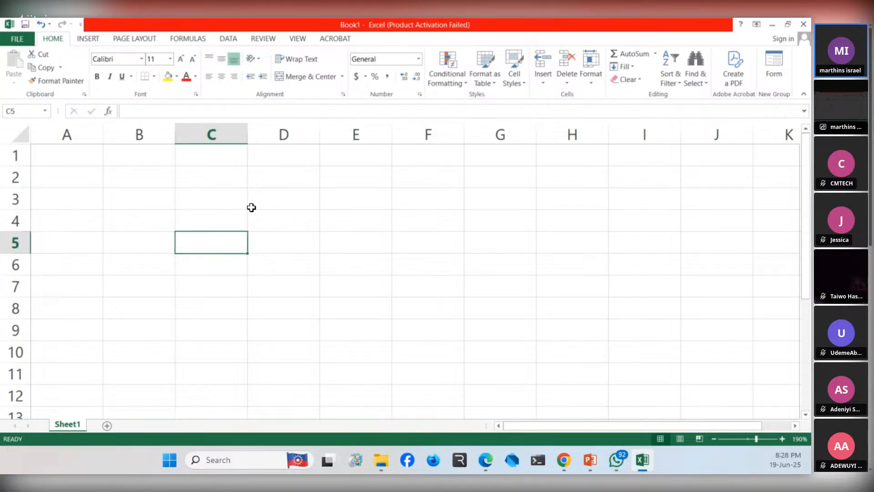
key("Left")
key("Left")
key("Up")
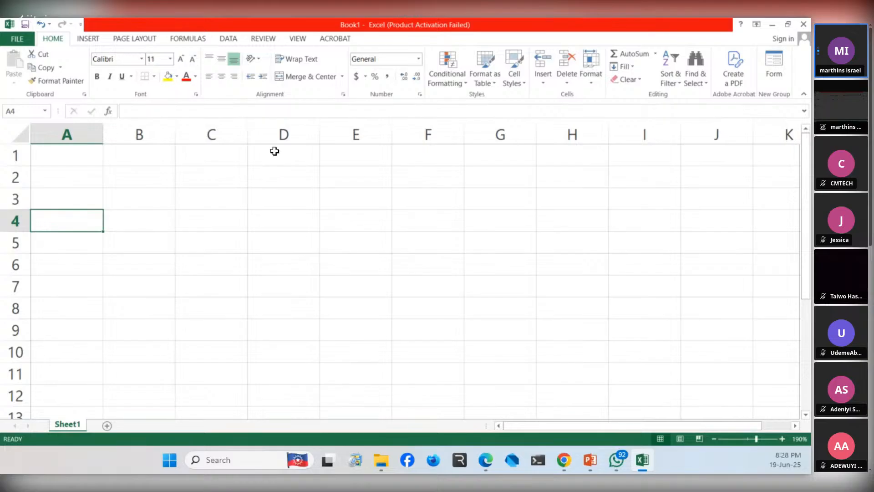
left_click(279, 205)
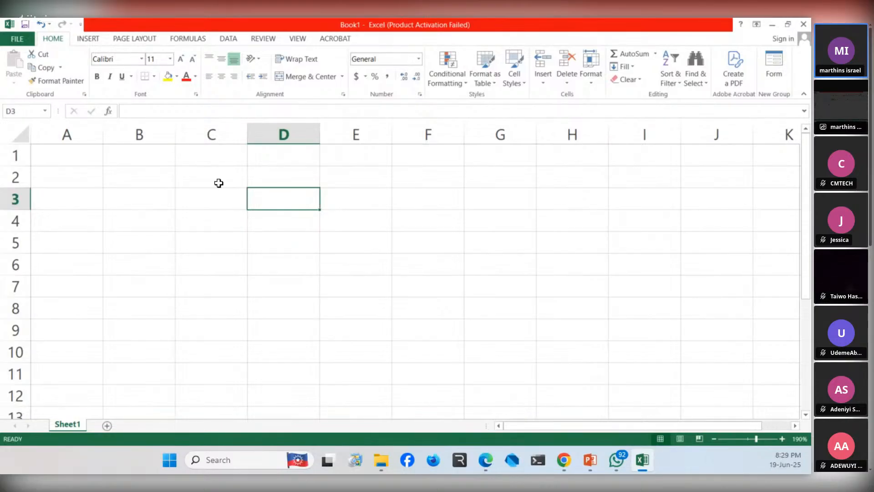
left_click(348, 268)
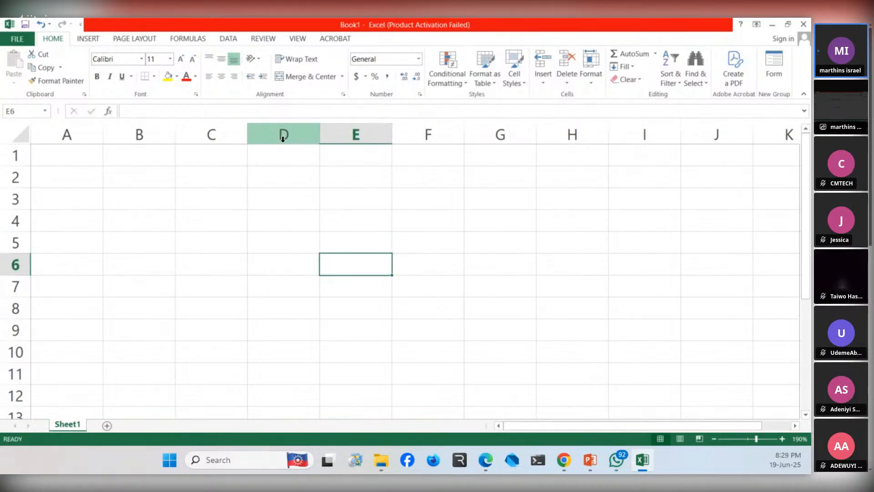
- Enter 100 in cell D5 and 200 in cell D7
left_click(272, 249)
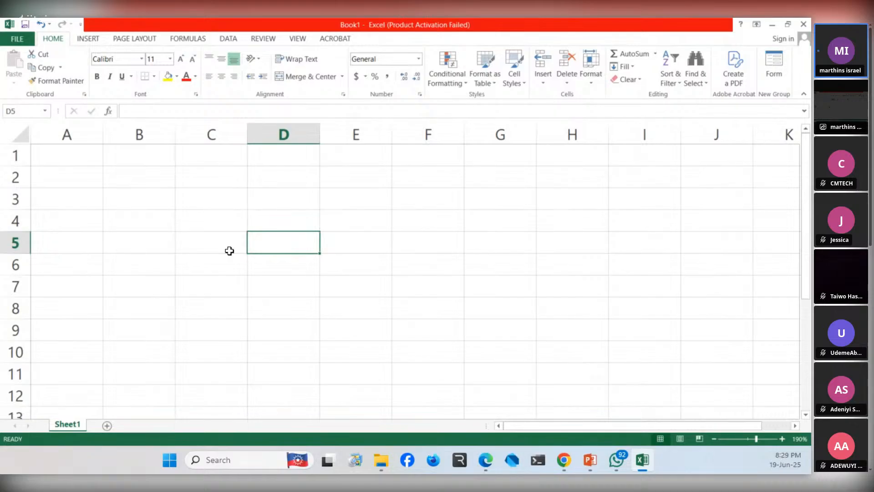
type("100")
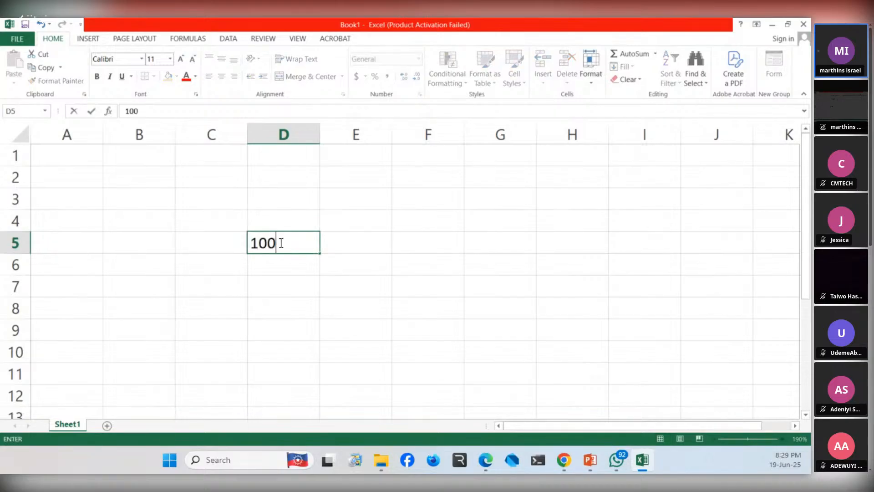
left_click(469, 200)
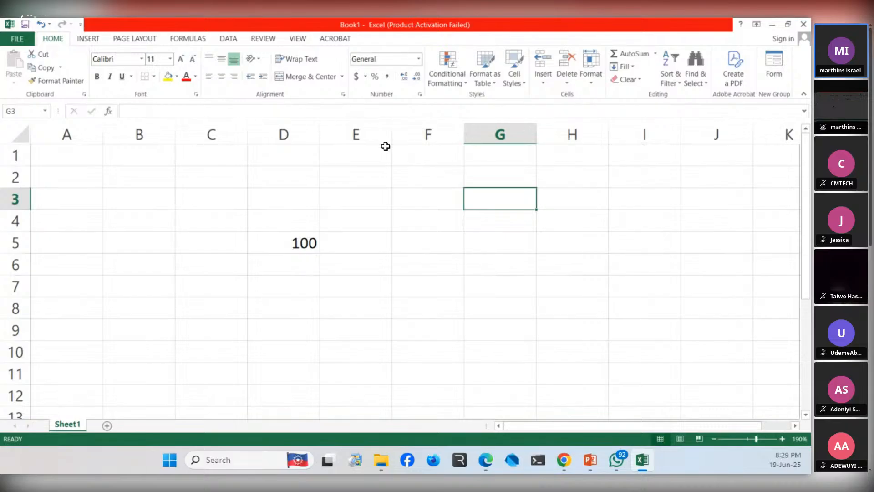
left_click(293, 288)
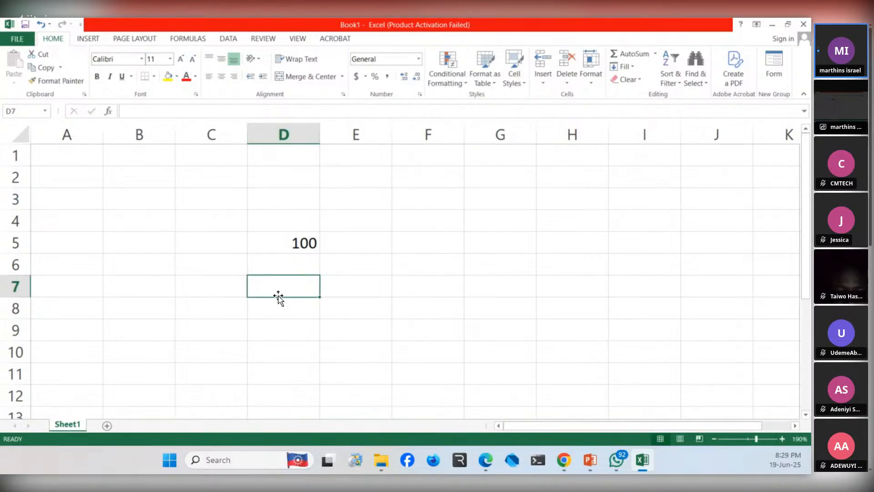
type("200")
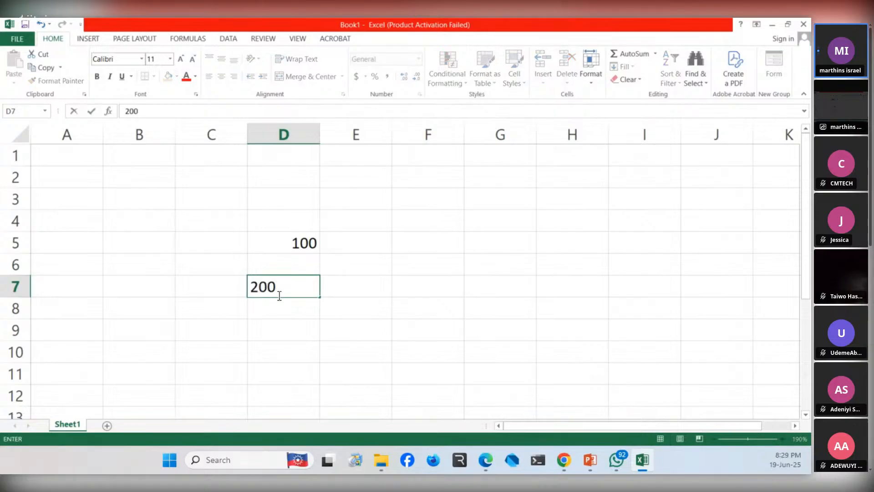
left_click(421, 273)
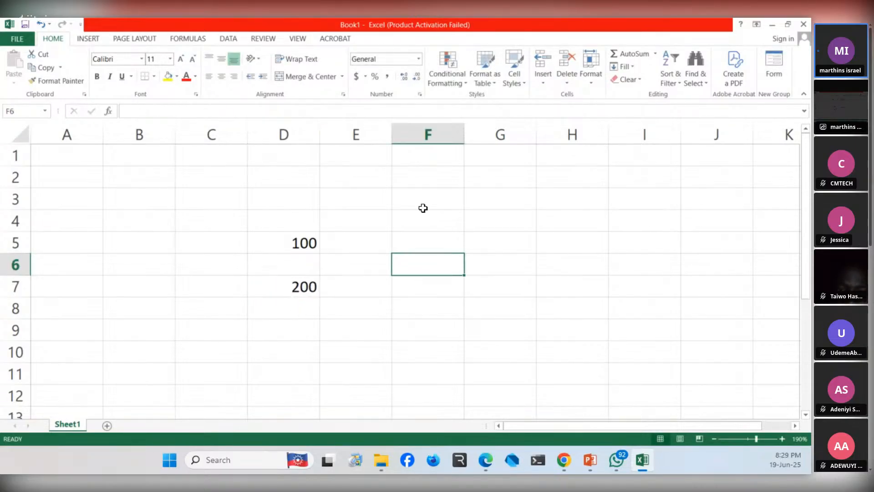
- Enter the label "Total" with a capital T in cell F9
left_click(419, 329)
type("total")
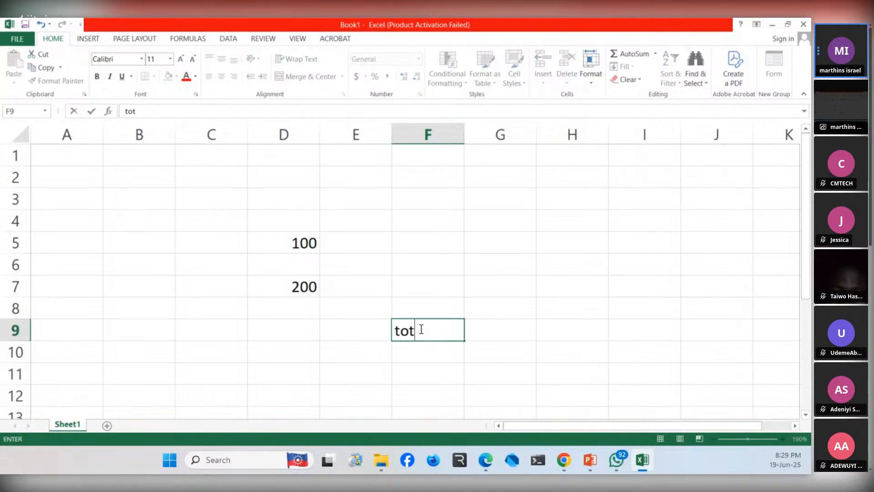
key("BackSpace")
key("BackSpace")
key("BackSpace")
key("BackSpace")
key("BackSpace")
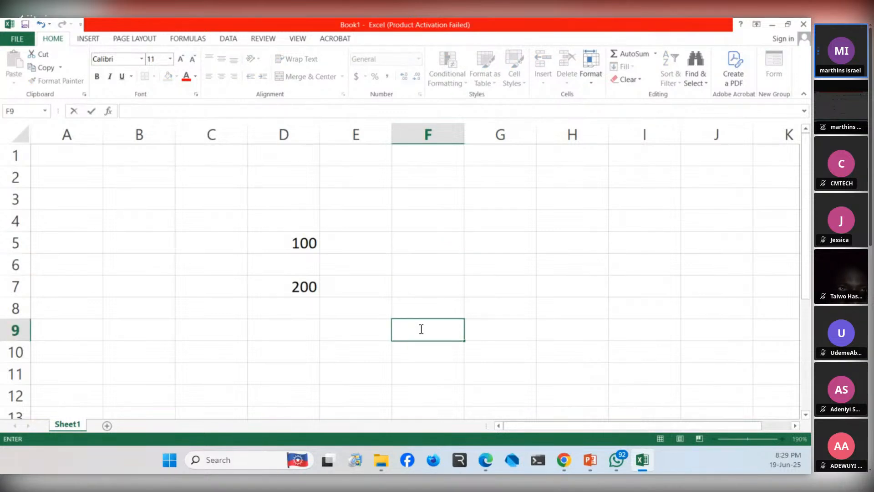
type("Total")
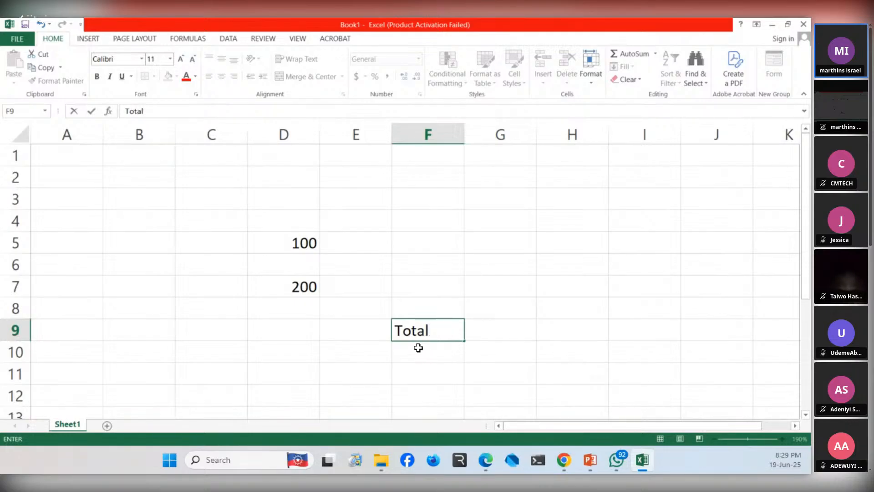
key("Return")
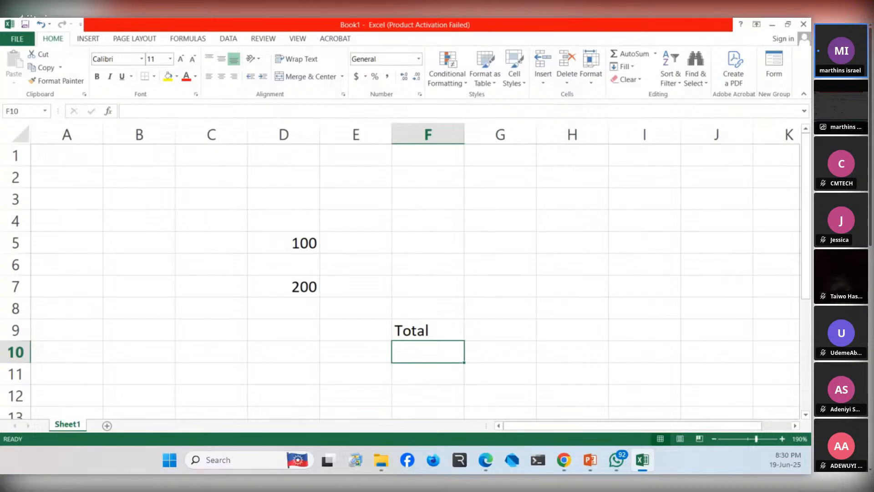
- Try to build a formula in F10 by picking cell D5 as its first reference
double_click(422, 347)
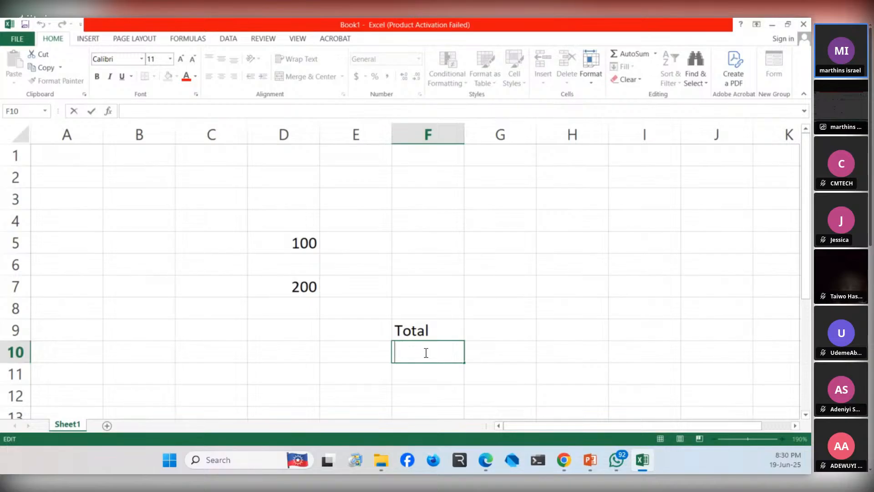
type("=")
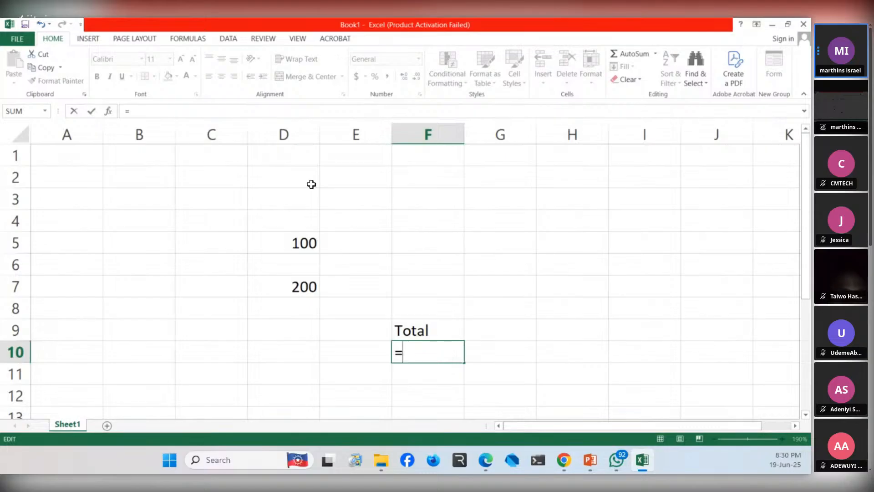
left_click(298, 243)
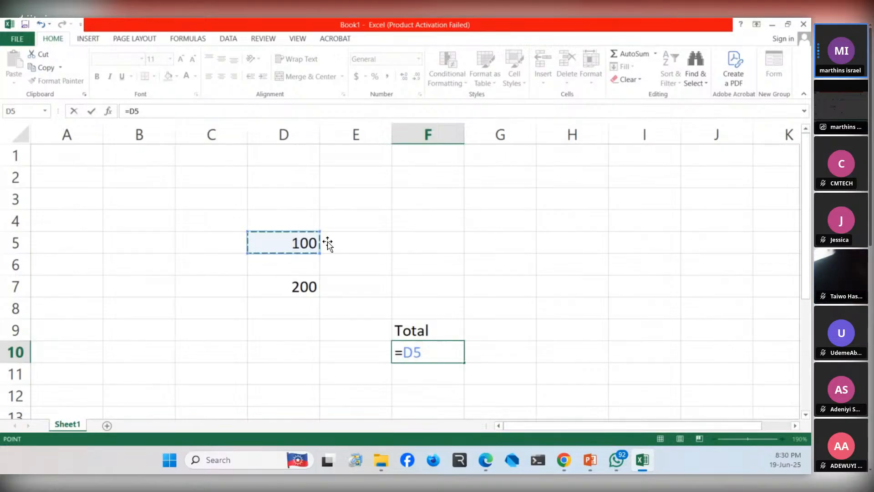
left_click(357, 248)
left_click(424, 353)
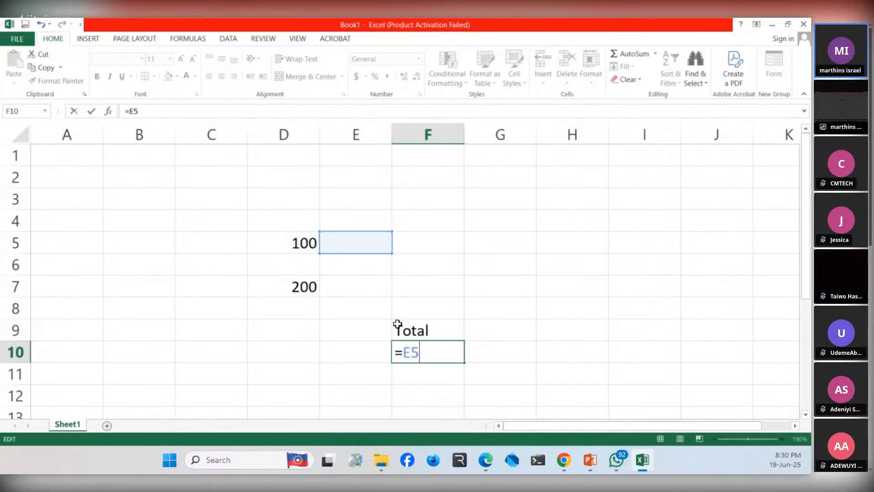
left_click(305, 250)
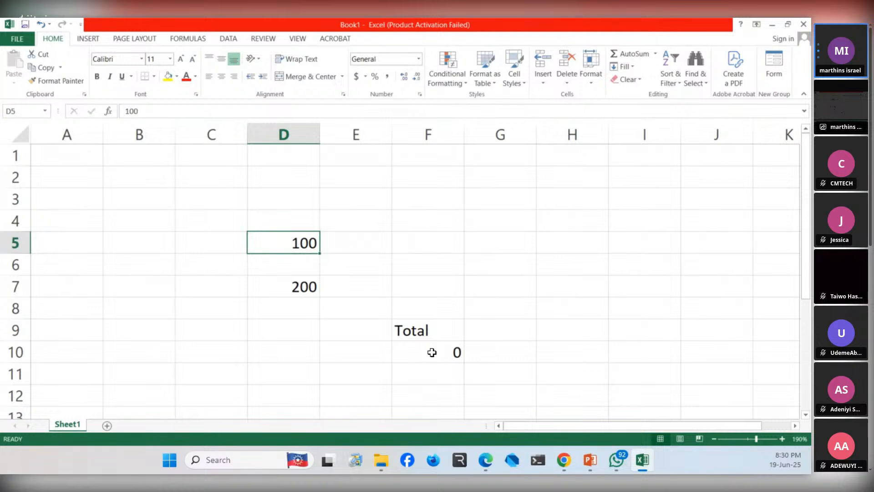
left_click(430, 352)
double_click(430, 352)
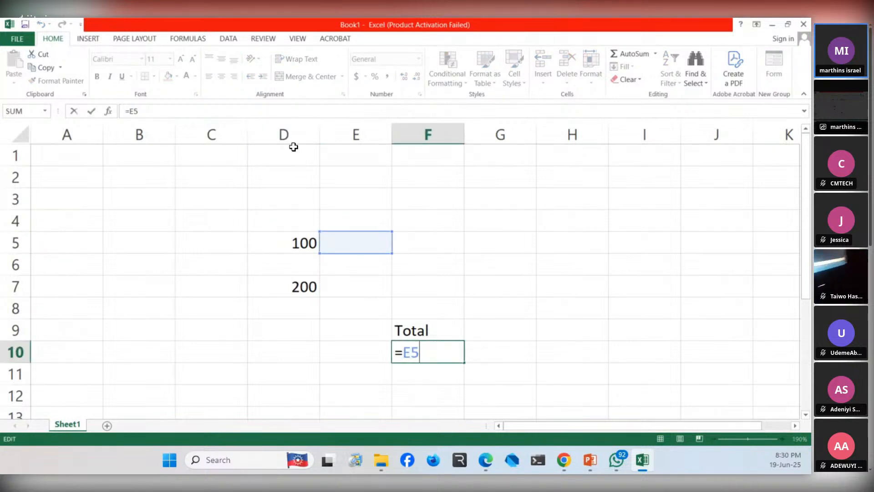
left_click(301, 247)
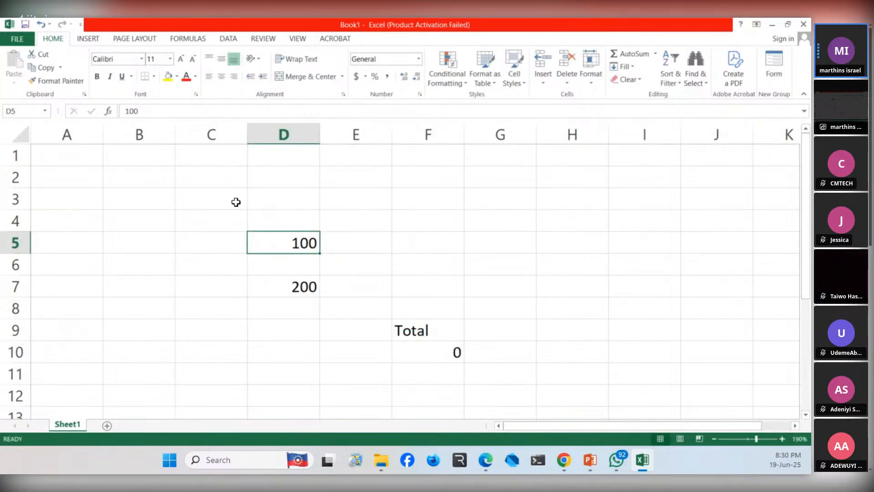
left_click(389, 315)
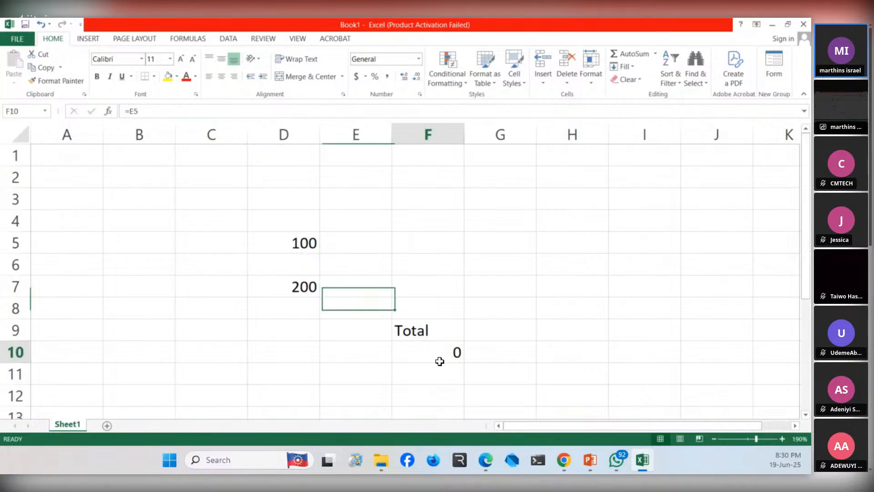
- Replace the formula in cell F10 with =D5+D7
left_click(439, 361)
double_click(439, 362)
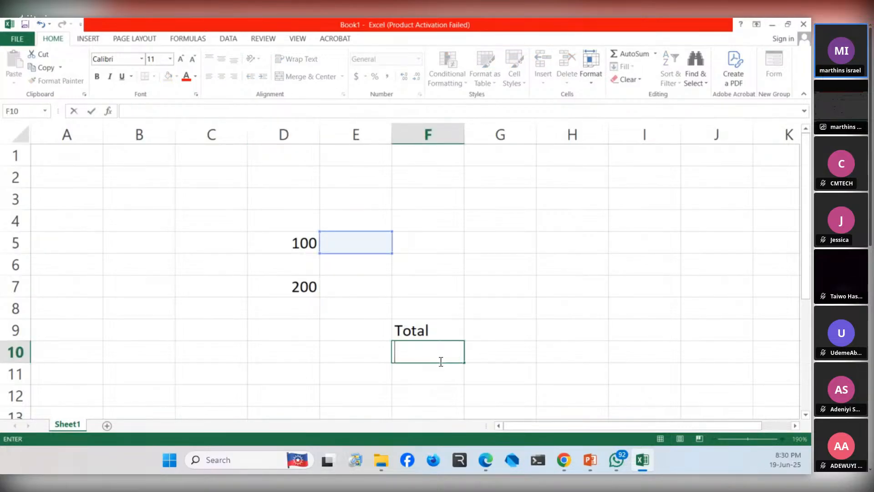
type("=D")
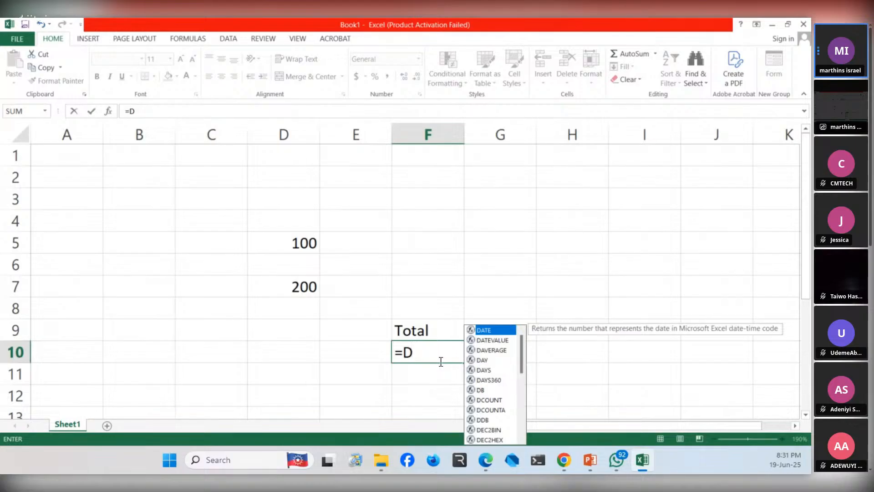
type("5+")
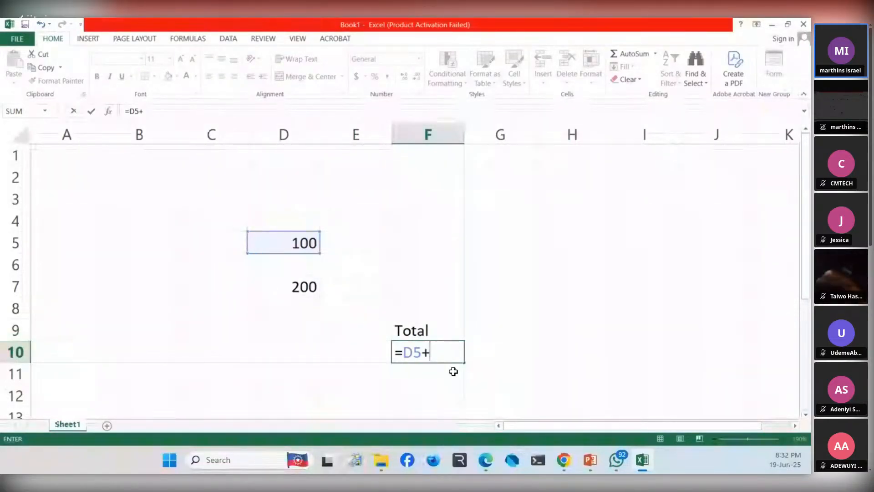
type("D7")
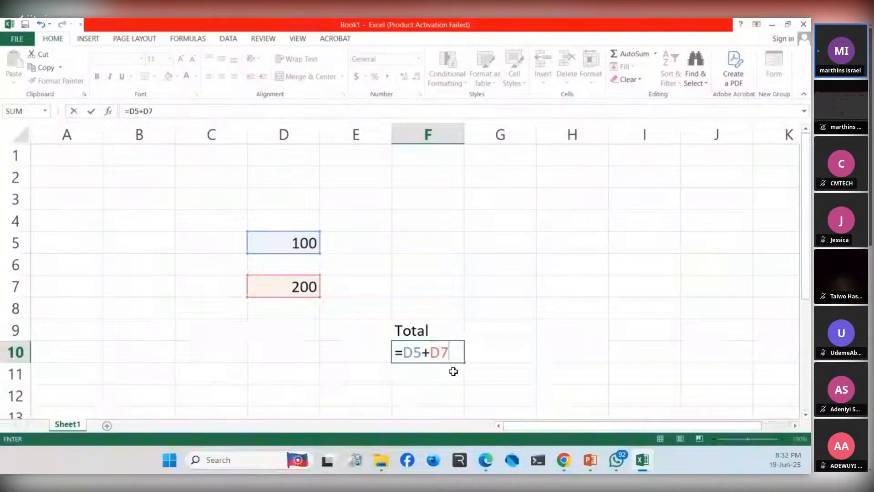
key("Return")
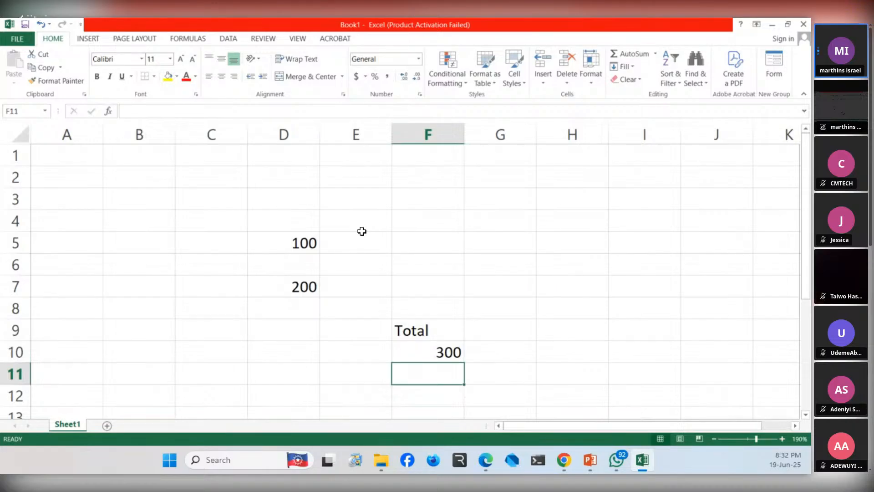
- Clear the two numbers in D5 and D7, the label in F9 and the formula in F10
left_click(303, 243)
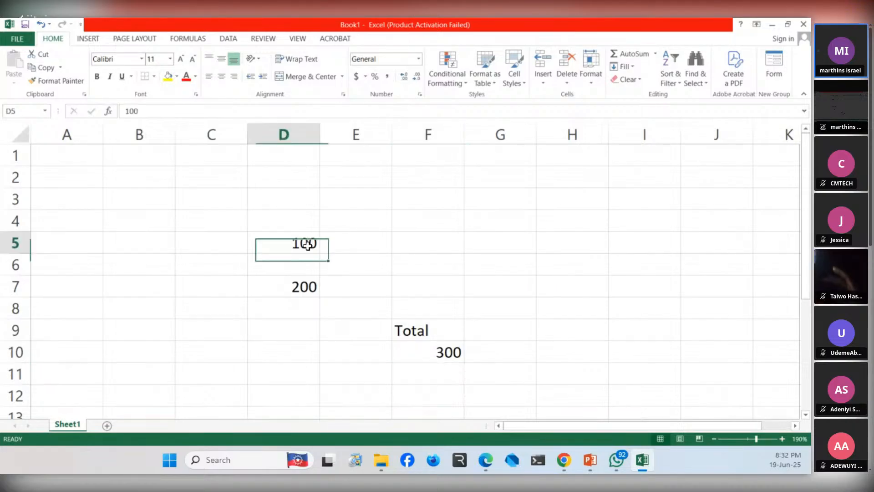
key("BackSpace")
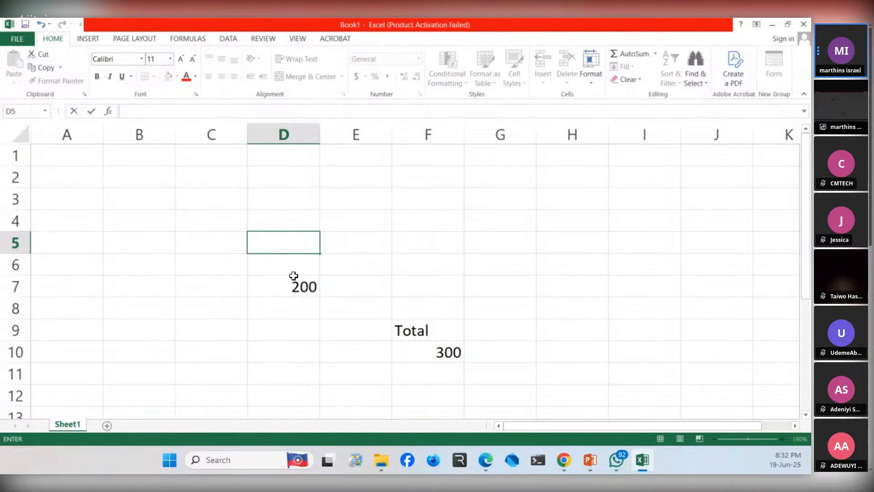
left_click(304, 287)
key("BackSpace")
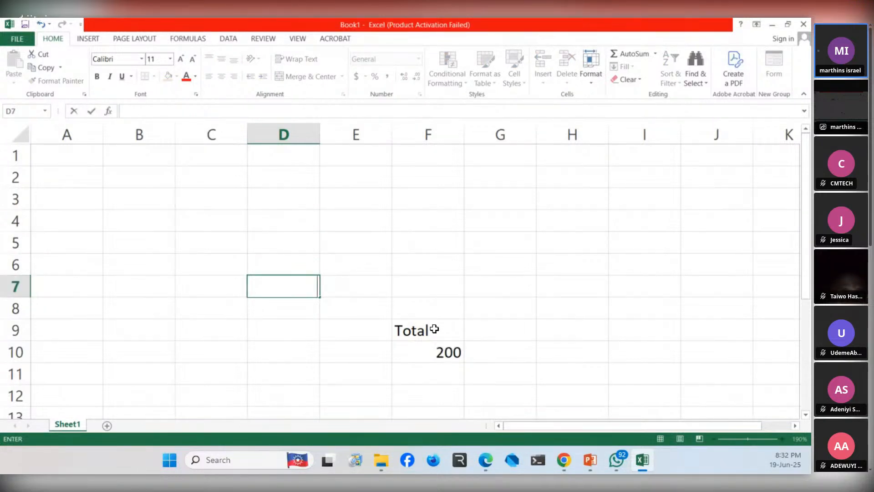
left_click(434, 329)
key("BackSpace")
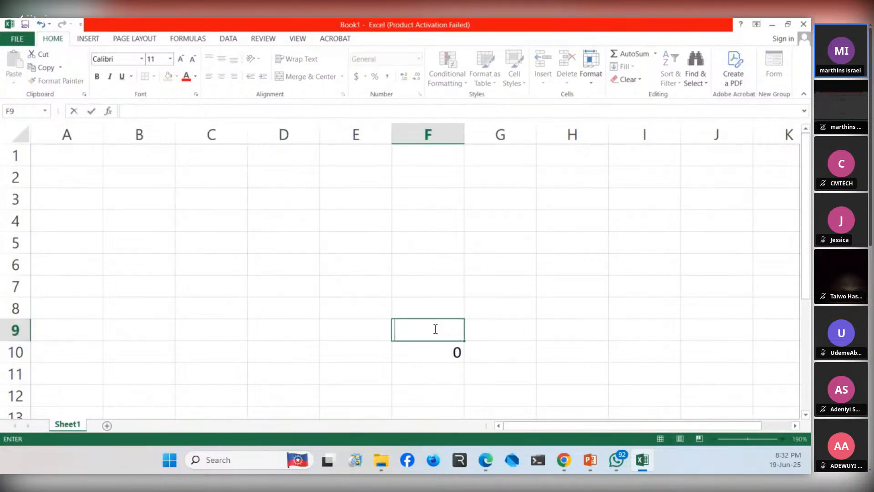
left_click(448, 356)
key("BackSpace")
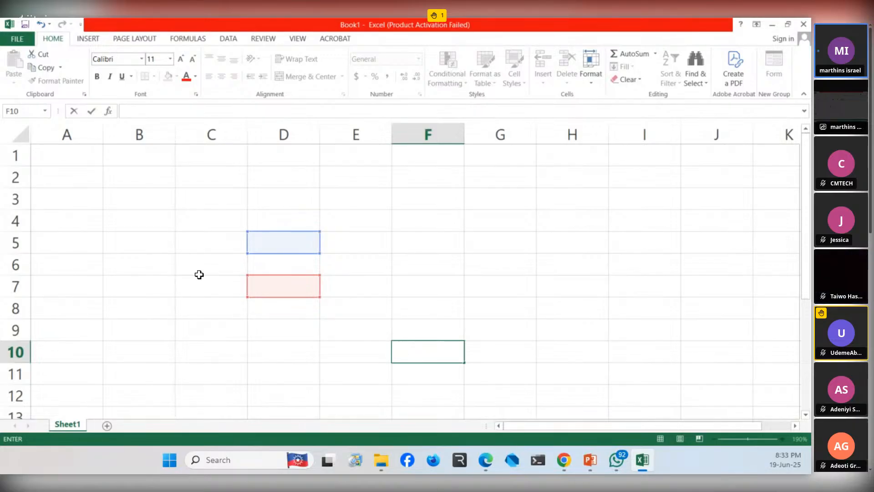
left_click(330, 282)
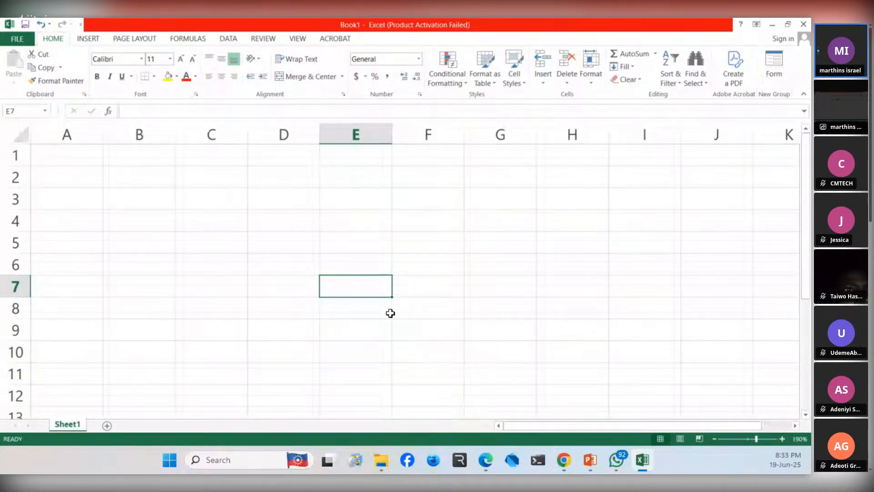
- Enter 1 in cell B5 and 10 in cell G2
left_click(148, 247)
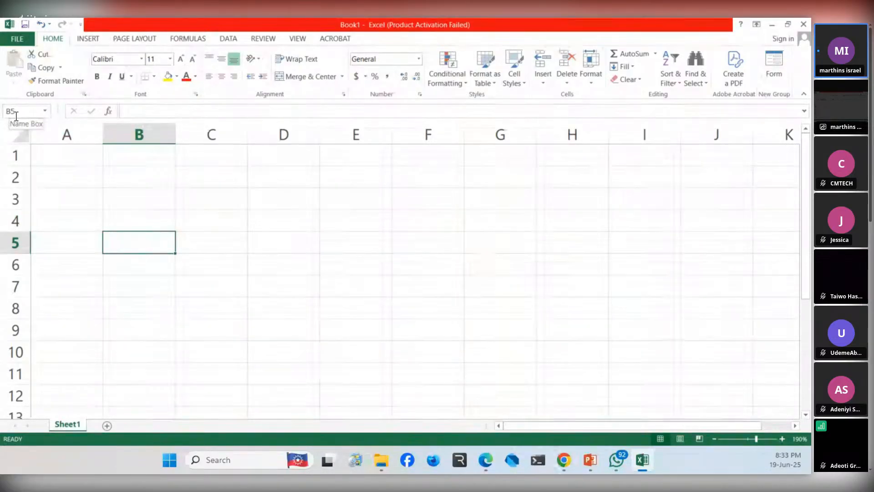
double_click(140, 246)
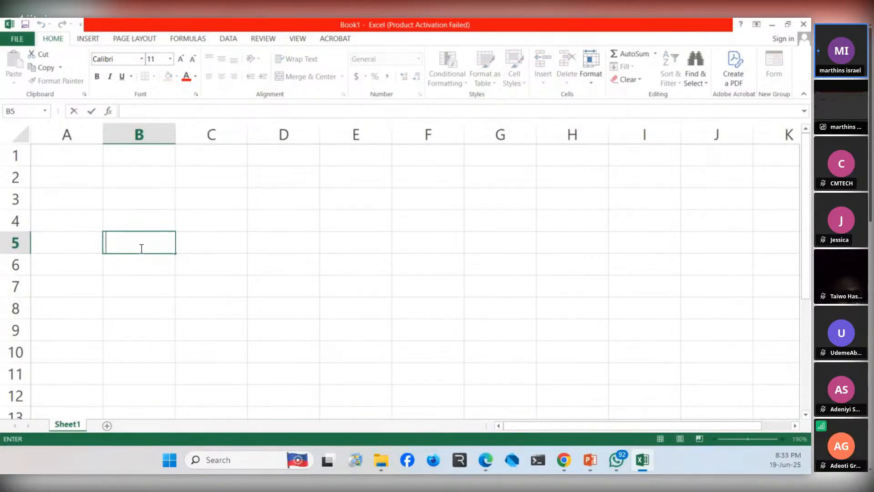
type("1")
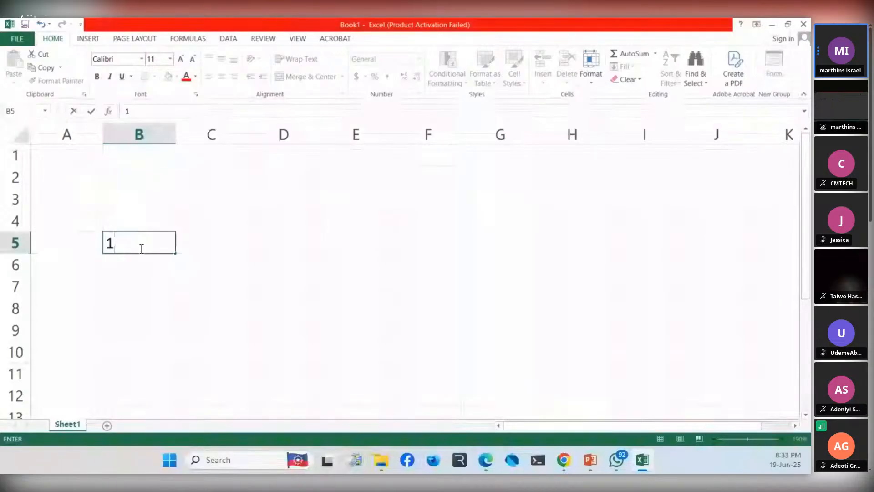
left_click(187, 285)
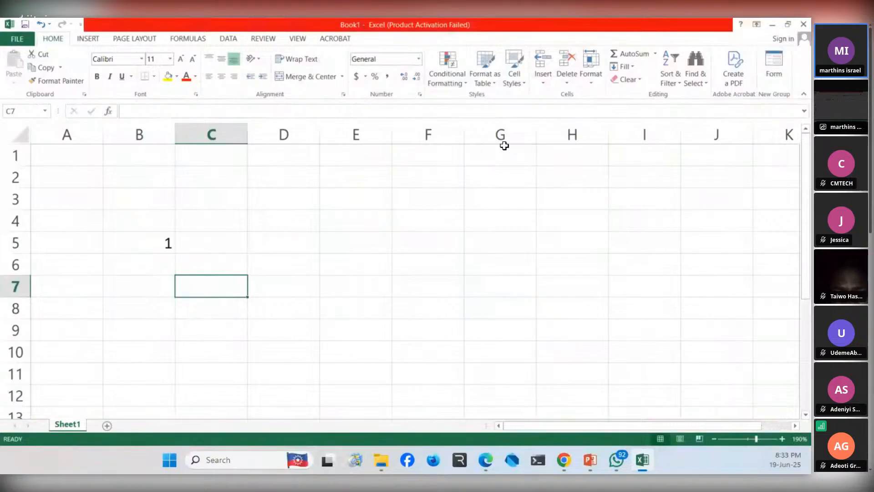
left_click(487, 180)
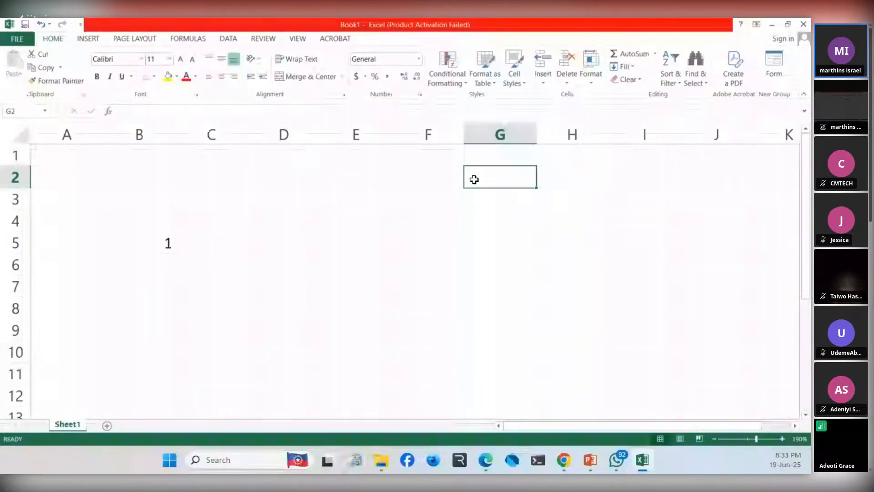
type("10")
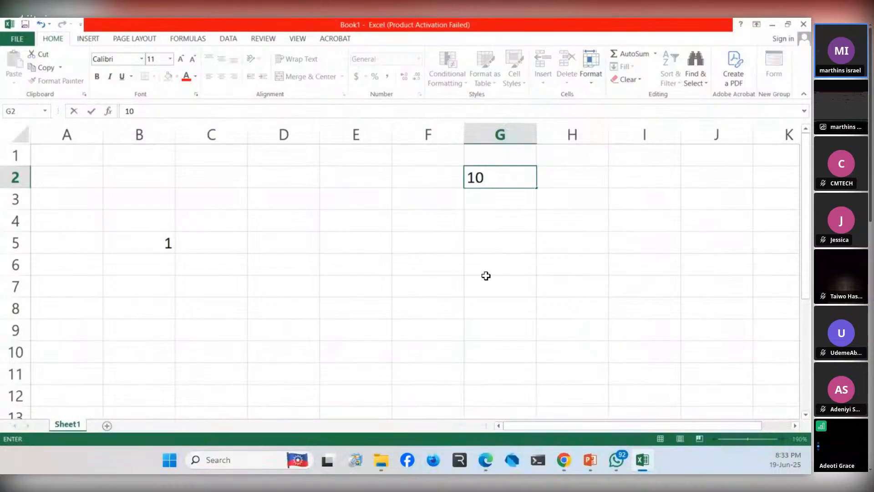
left_click(486, 276)
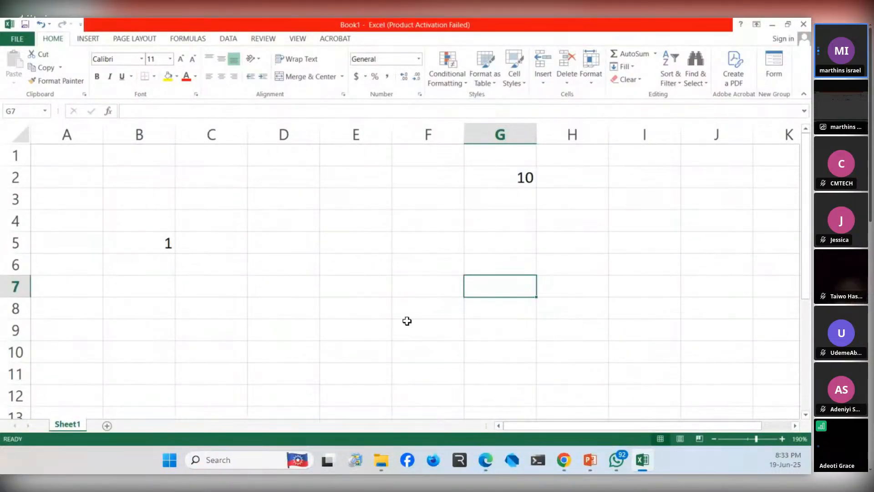
- Enter the label "Total" in cell E9
left_click(350, 329)
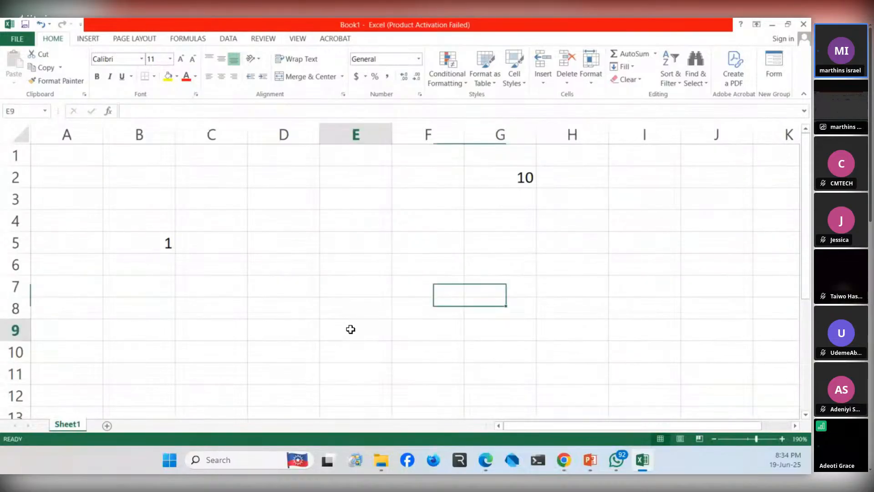
type("T")
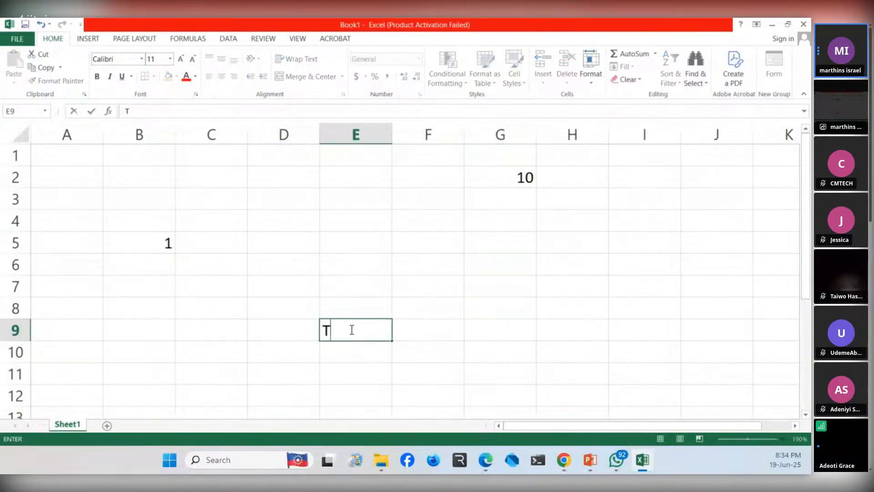
type("ot")
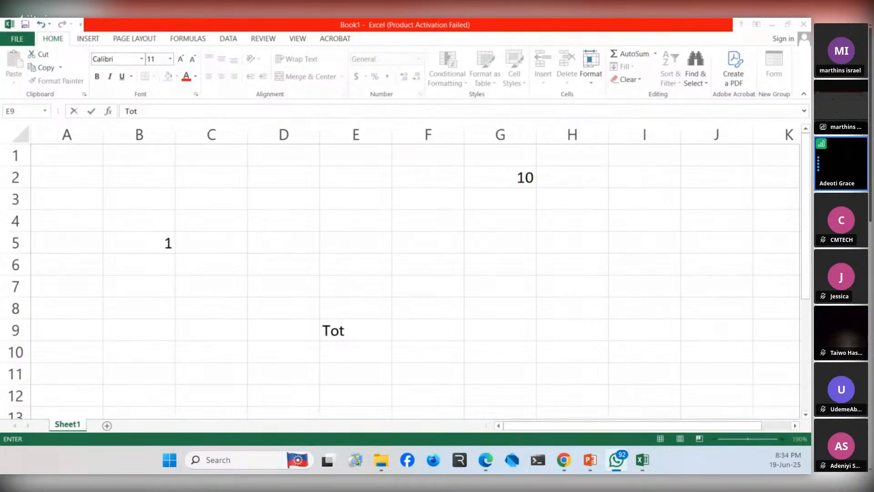
left_click(352, 326)
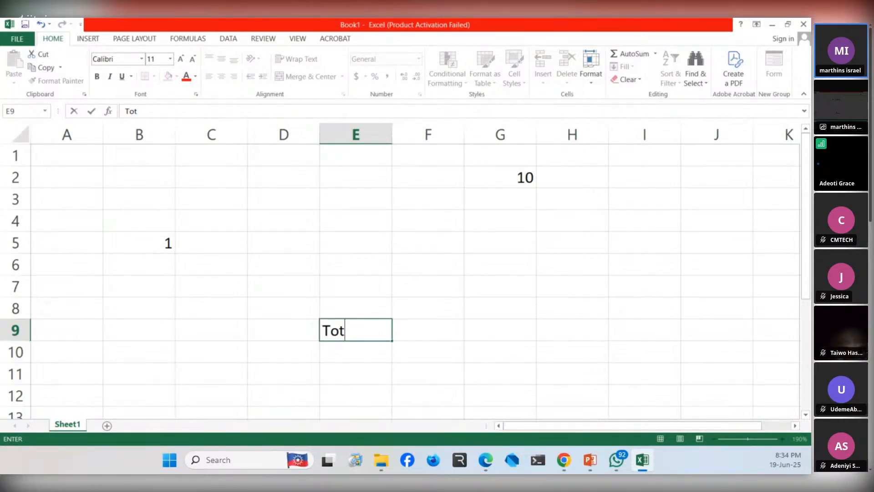
key("alt+Tab")
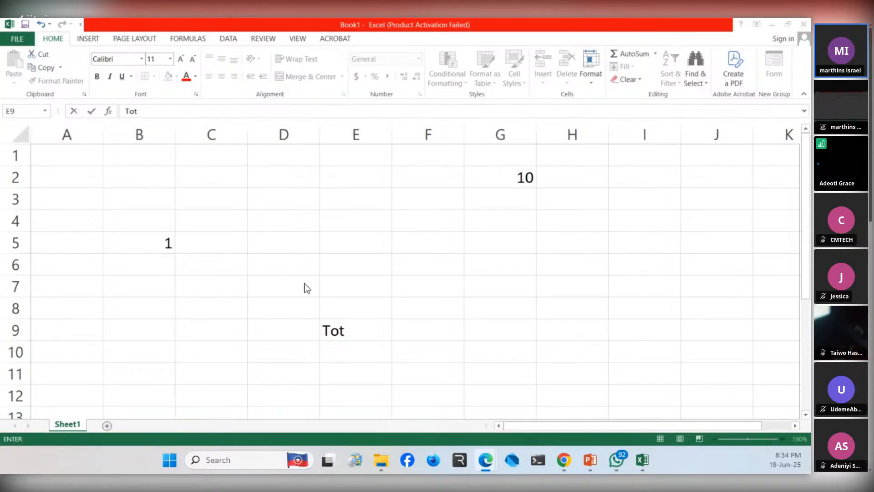
left_click(348, 331)
type("Tot")
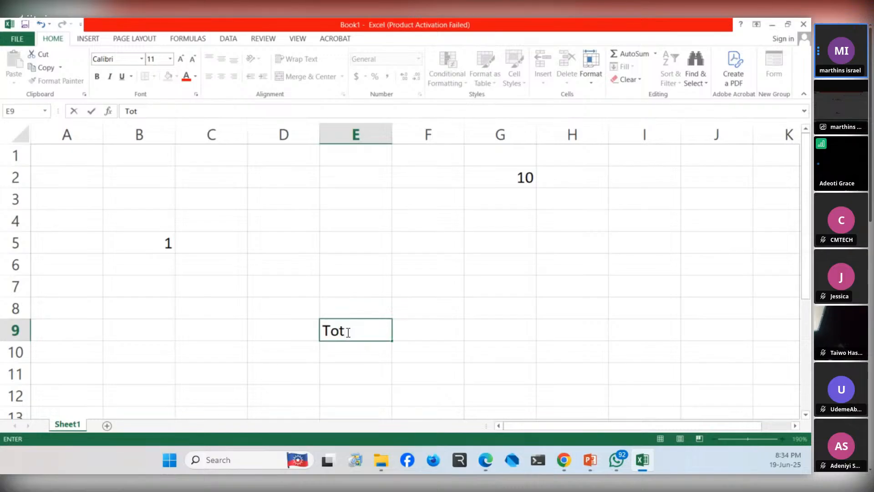
type("al")
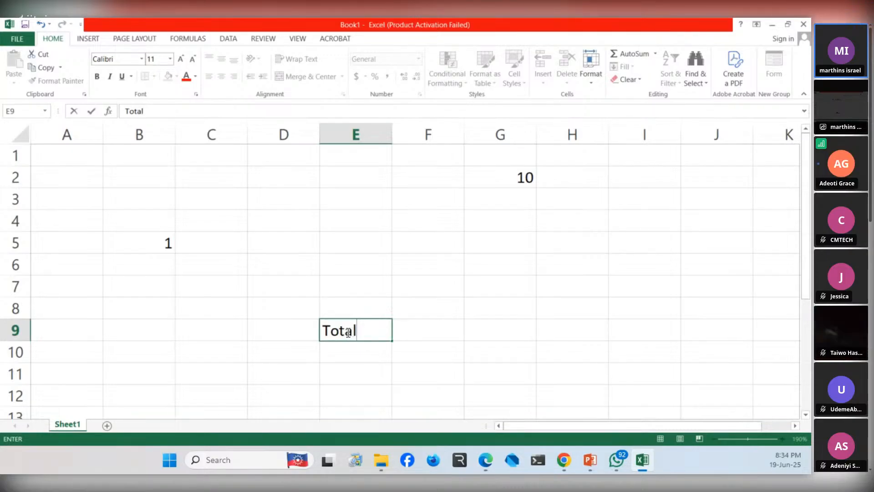
key("Return")
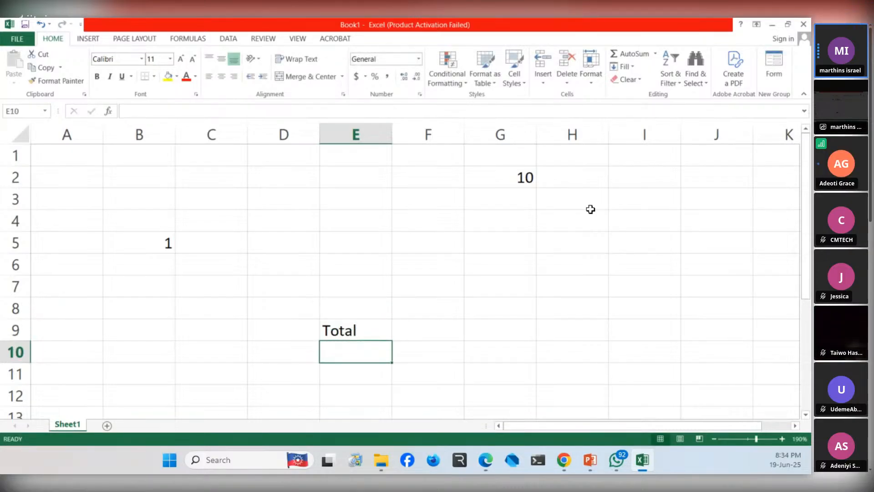
- Select the two number cells, G2 and B5, in turn to check their cell references
left_click(490, 346)
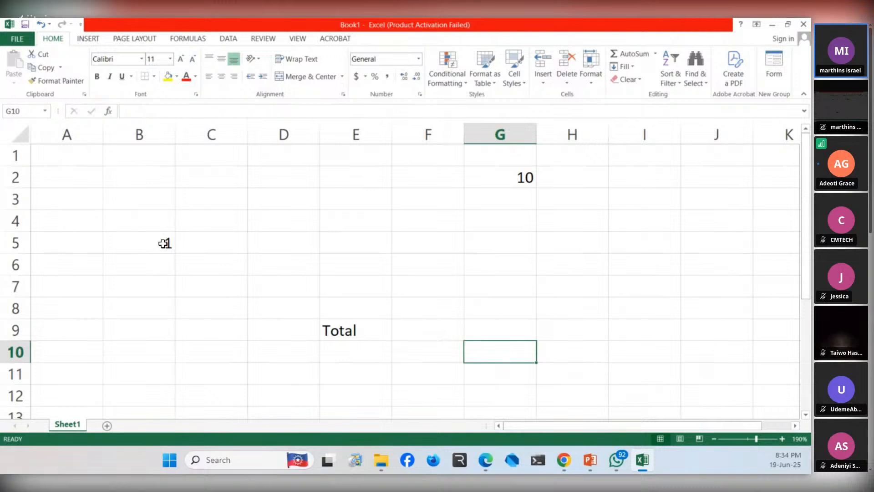
left_click(508, 180)
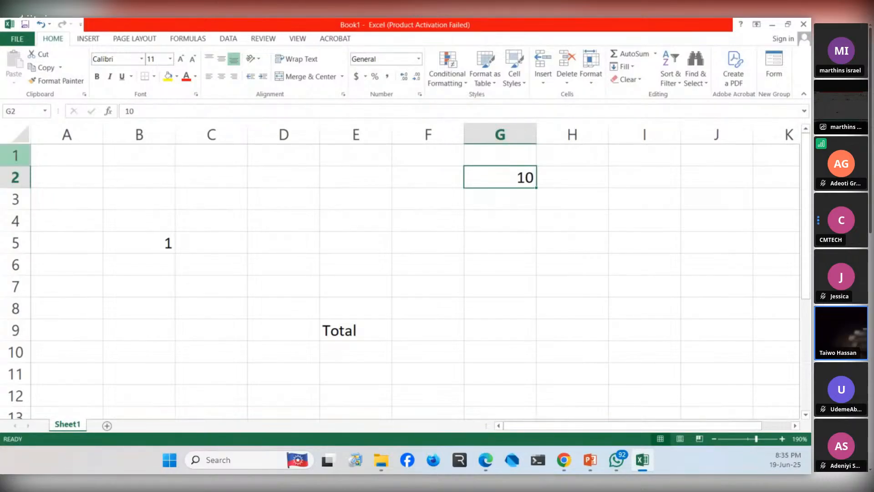
key("alt+Tab")
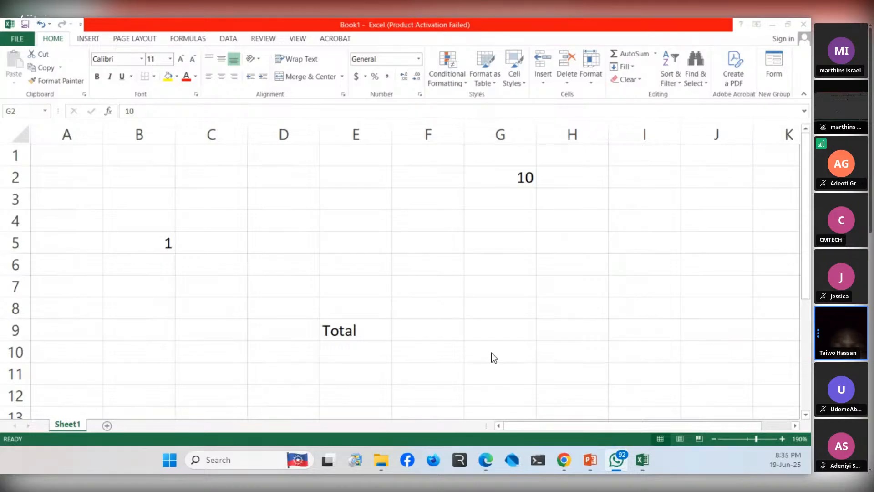
left_click(502, 178)
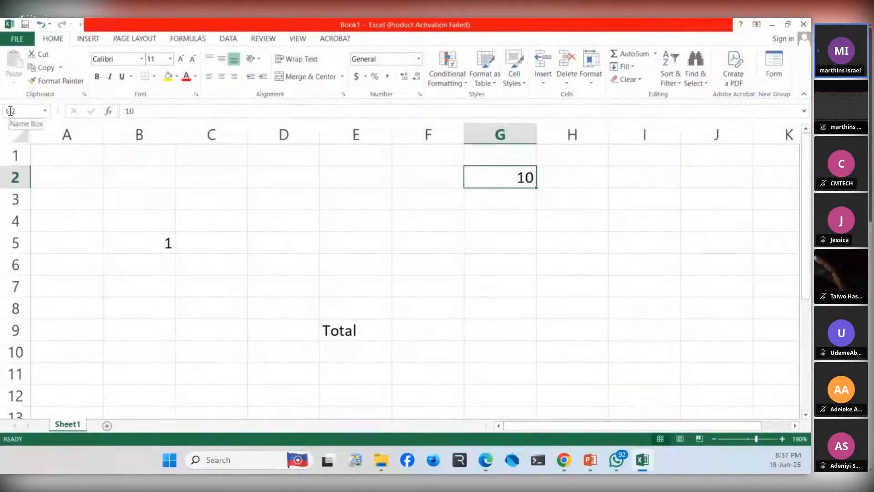
left_click(156, 242)
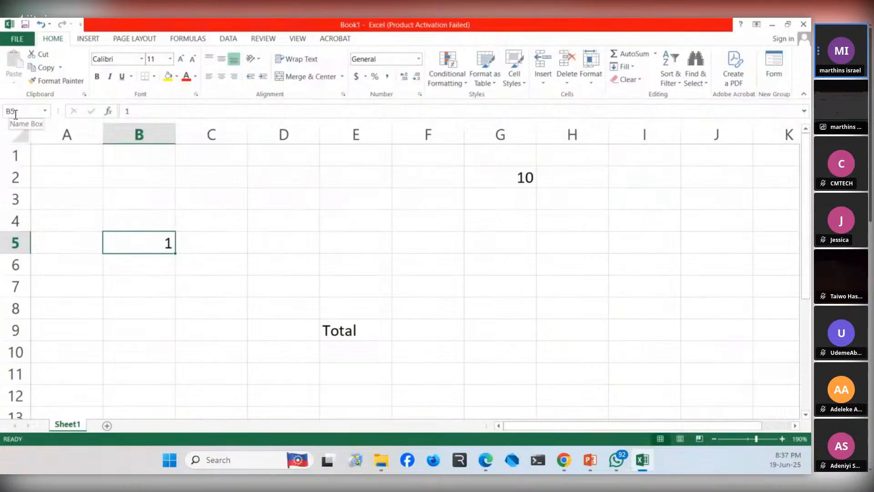
- Add the two numbers in cell F9, beside the Total label, with the formula =G2+B5
left_click(480, 353)
left_click(341, 351)
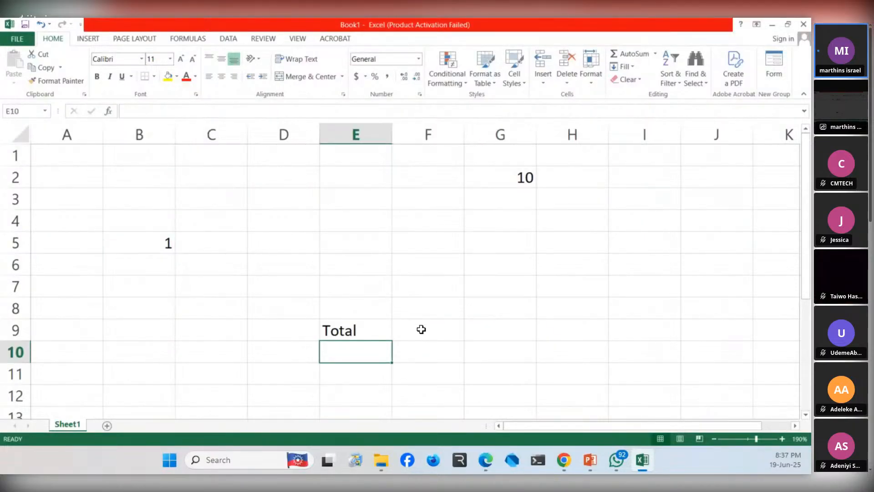
left_click(421, 329)
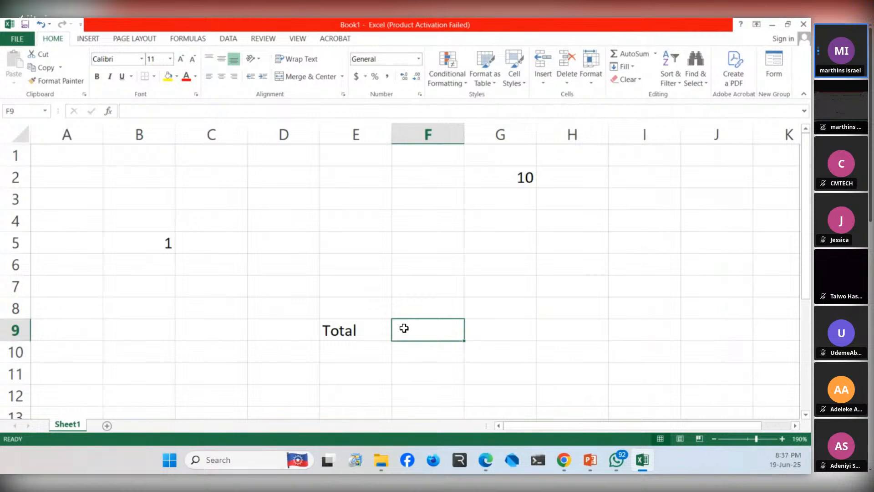
double_click(405, 328)
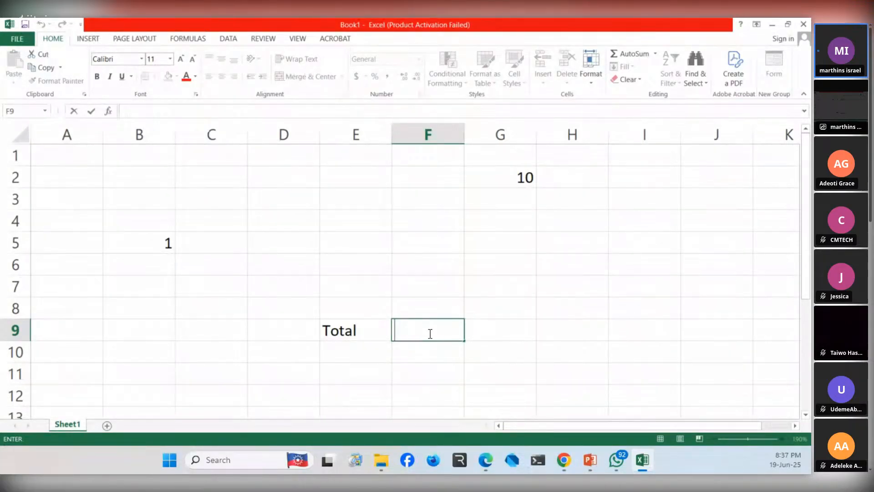
type("=")
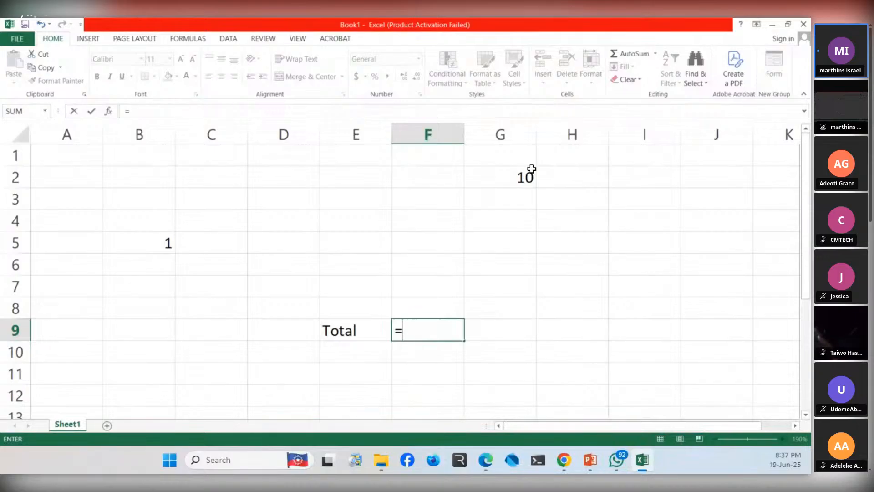
type("G2")
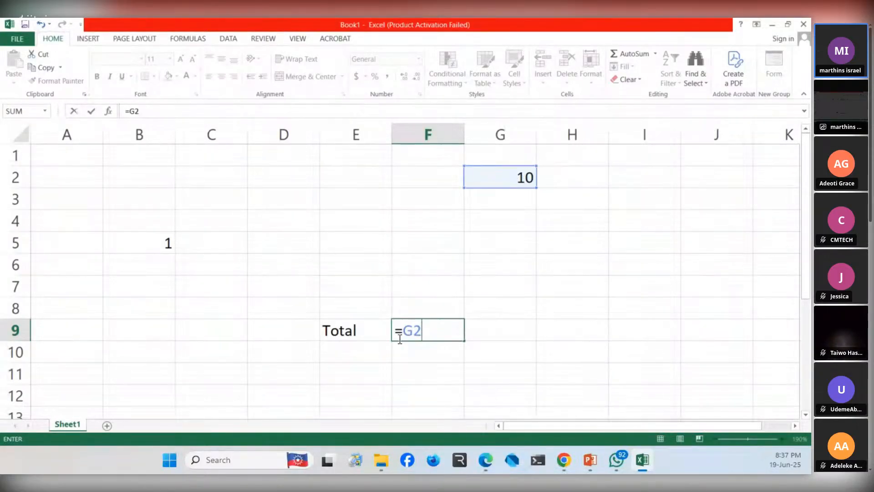
type("+")
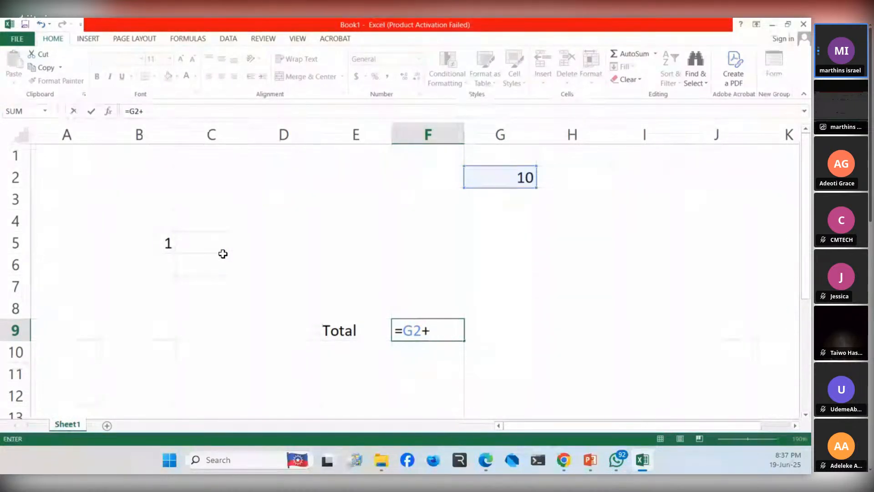
type("B5")
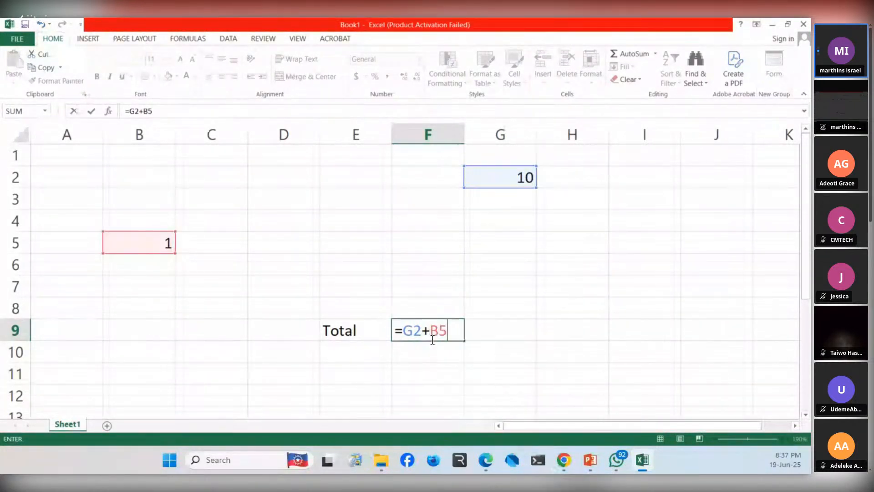
key("Return")
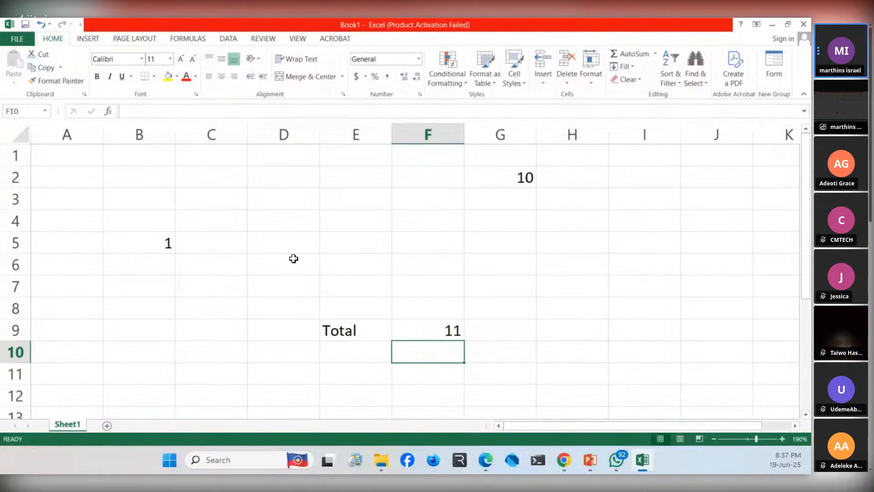
left_click(441, 331)
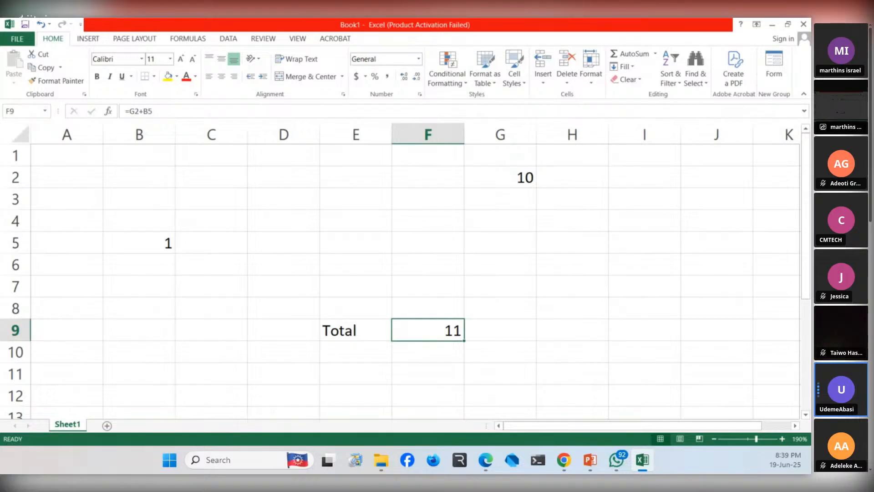
- Clear the label in E9, the numbers in B5 and G2, and the formula in F9
left_click(337, 329)
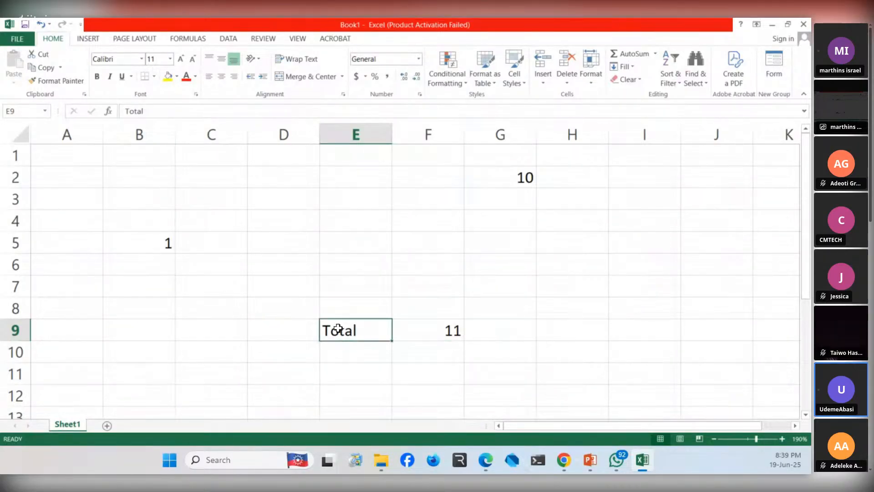
key("Delete")
left_click(162, 244)
key("BackSpace")
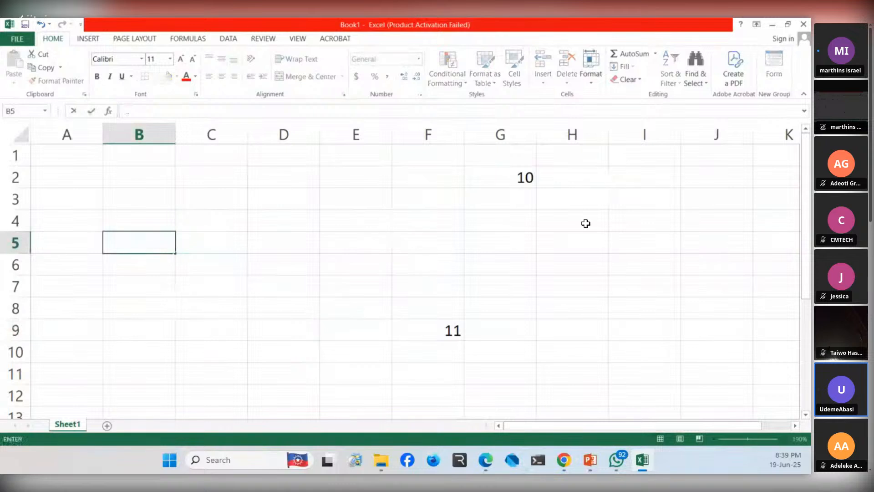
left_click(527, 181)
key("Delete")
left_click(451, 321)
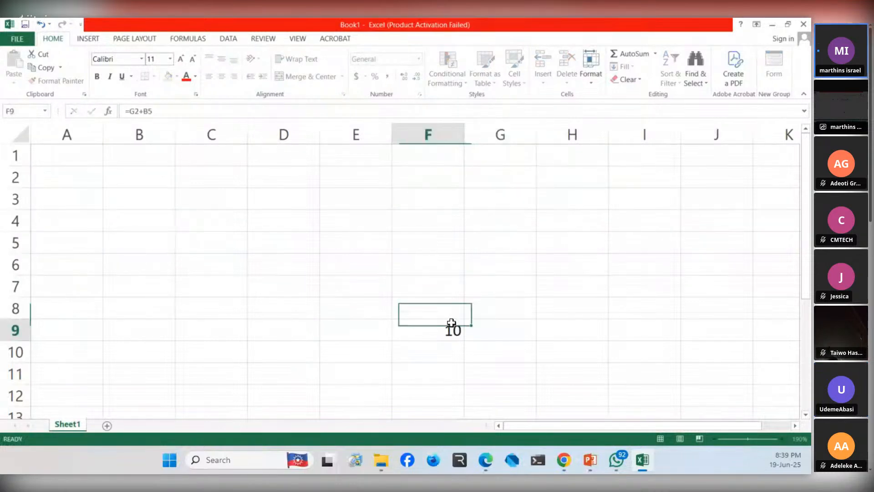
double_click(451, 322)
key("BackSpace")
key("BackSpace")
key("BackSpace")
key("BackSpace")
key("BackSpace")
key("BackSpace")
left_click(241, 236)
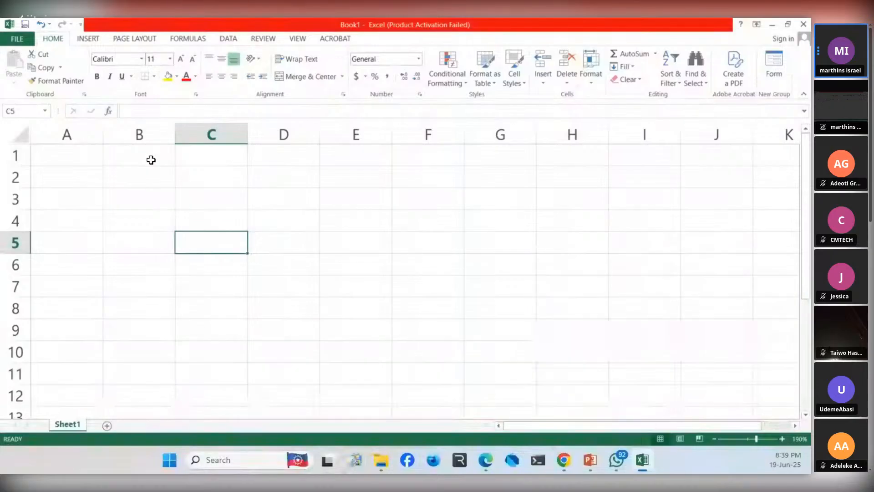
left_click(193, 175)
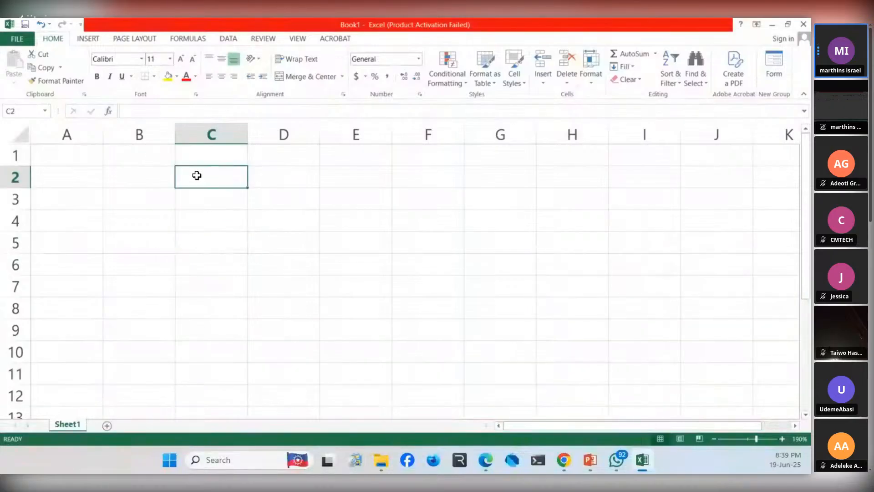
left_click(88, 40)
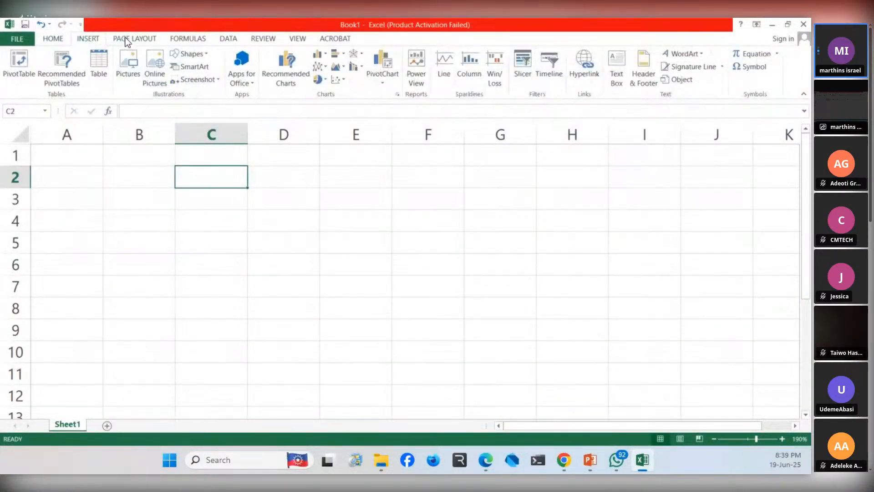
left_click(126, 40)
left_click(85, 41)
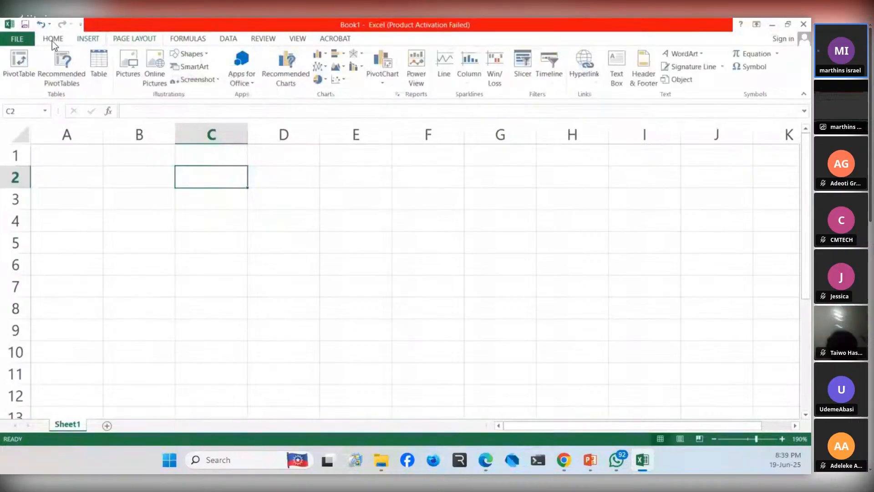
left_click(52, 41)
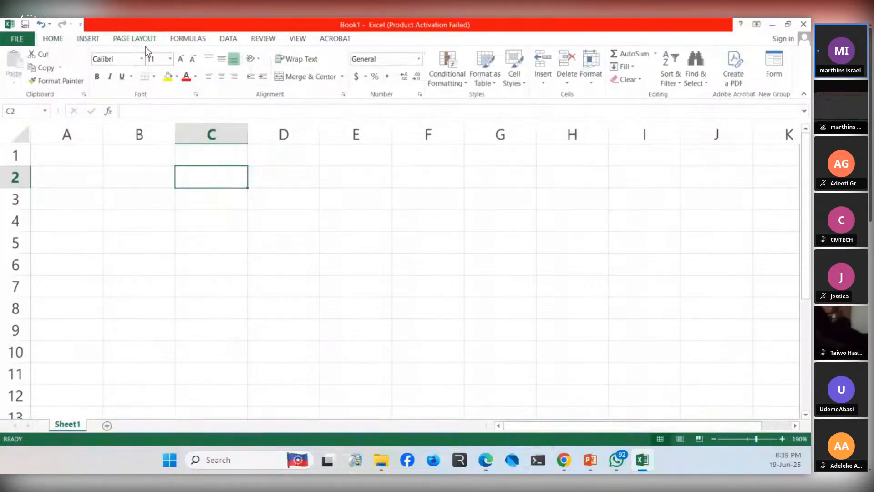
left_click(255, 45)
left_click(236, 42)
left_click(187, 42)
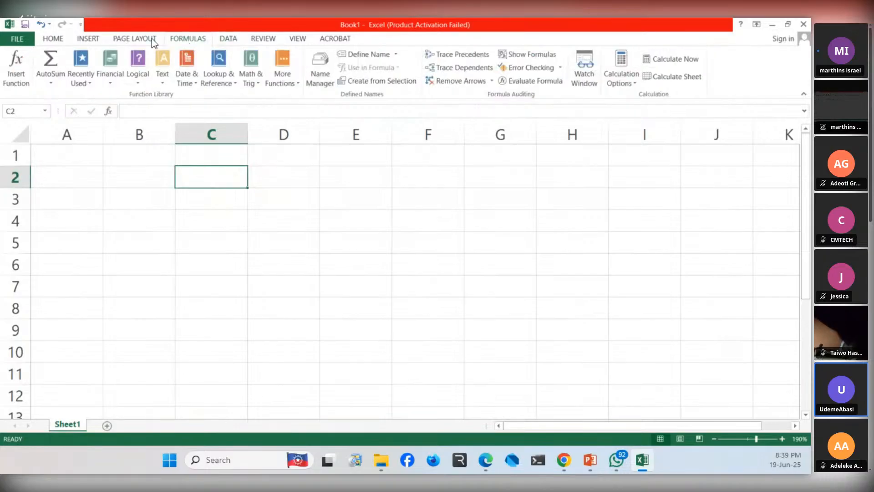
left_click(144, 39)
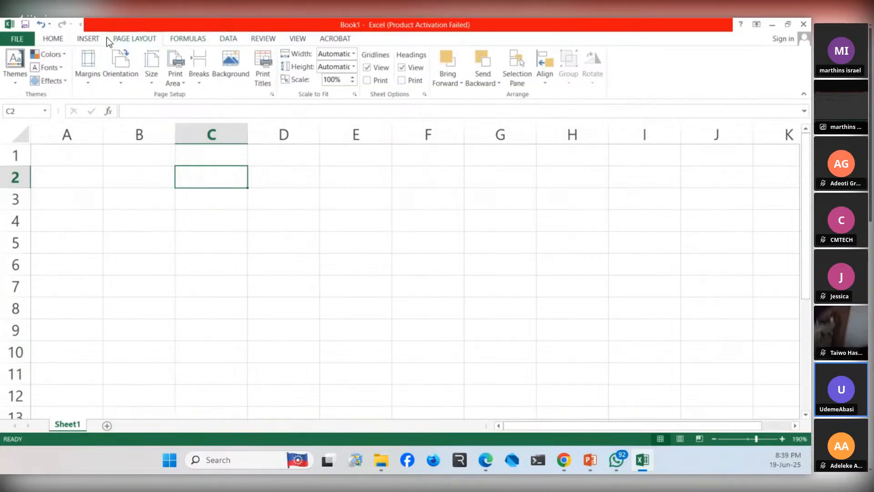
left_click(88, 39)
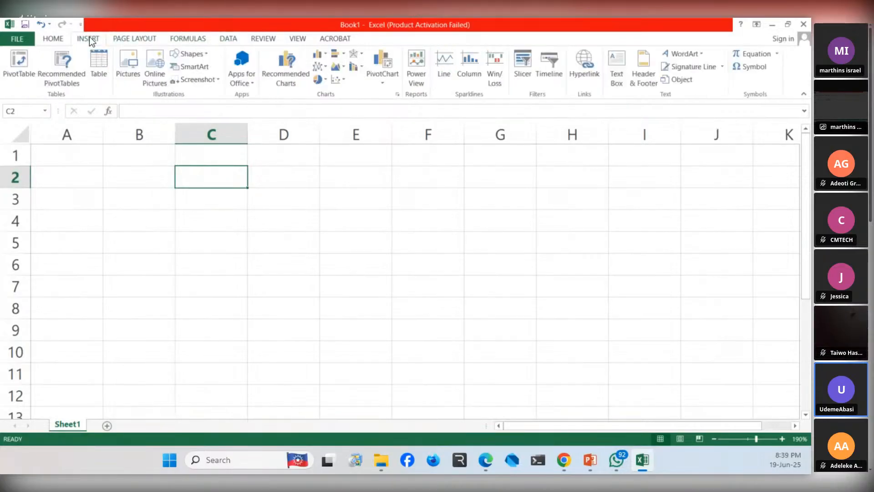
left_click(62, 38)
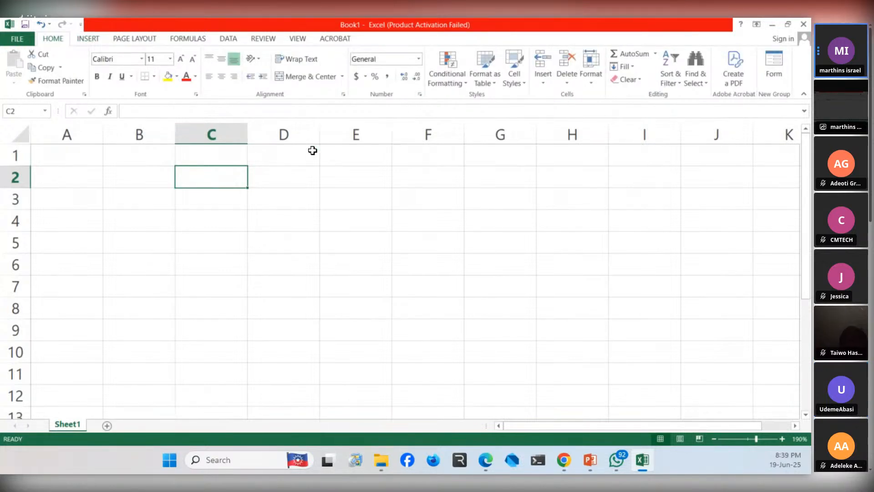
- Enter the title "STUDENT PORTAL" in cell C1
left_click(209, 156)
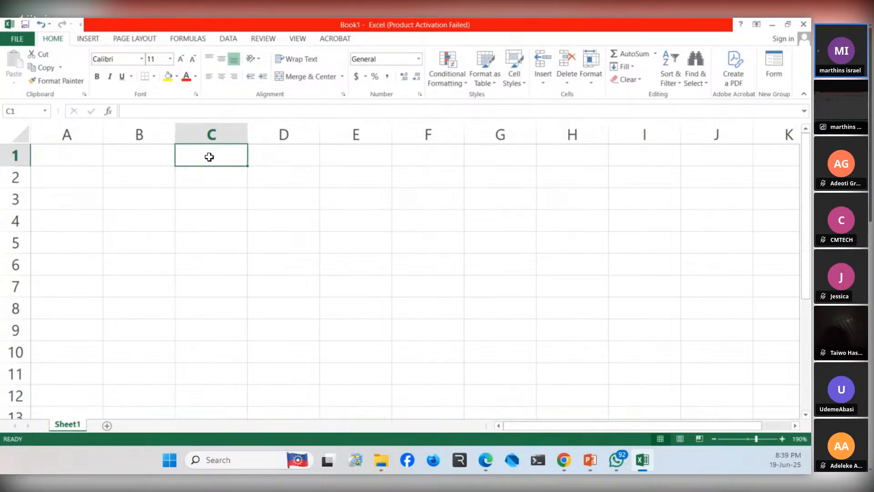
type("STUDENT")
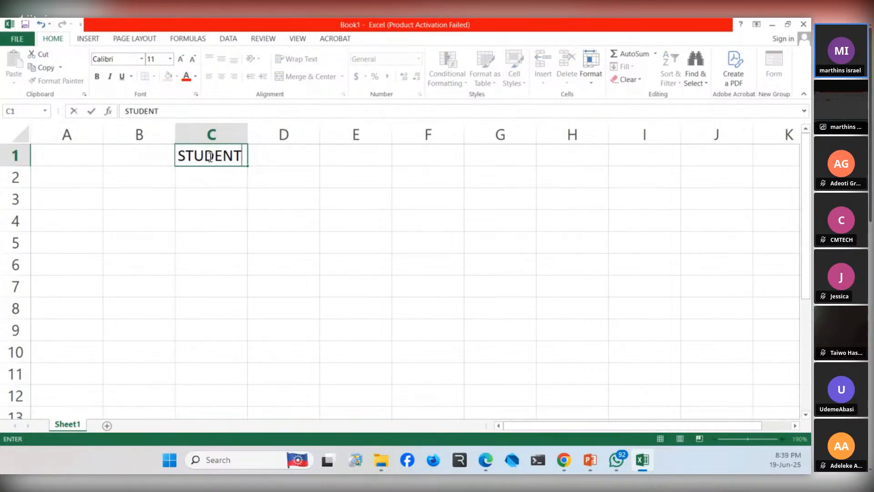
type(" POR")
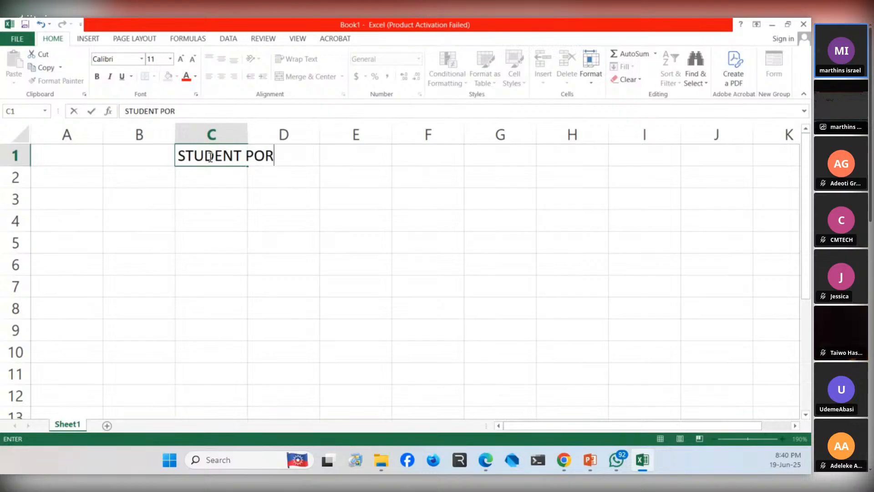
type("TAL")
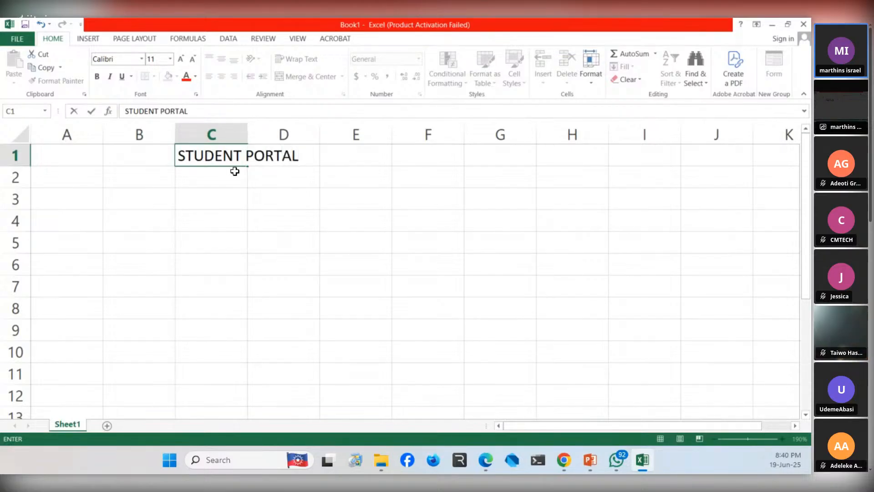
left_click(235, 172)
- Widen column C so that the whole title in C1 fits inside its cell
left_click_drag(353, 157, 251, 137)
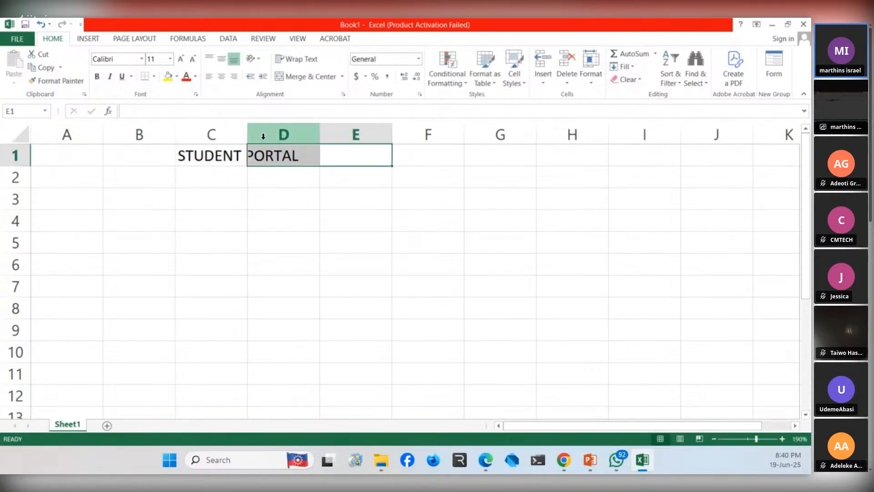
left_click(234, 148)
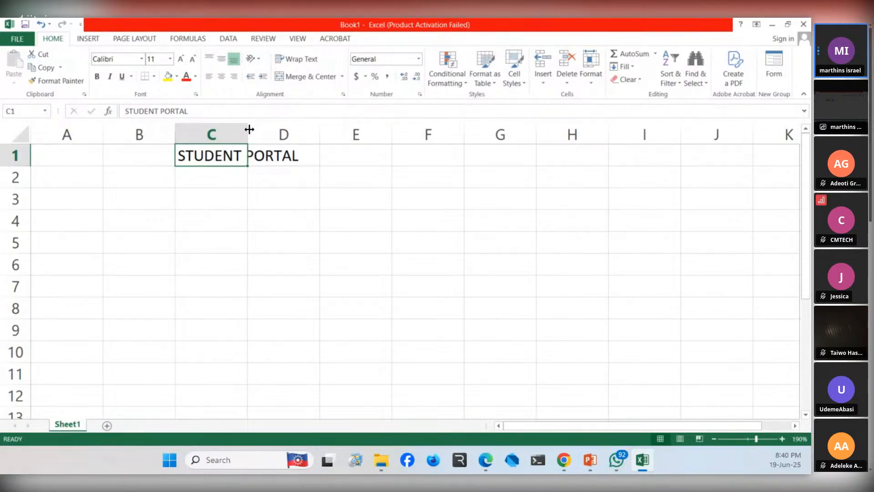
left_click_drag(249, 132, 382, 132)
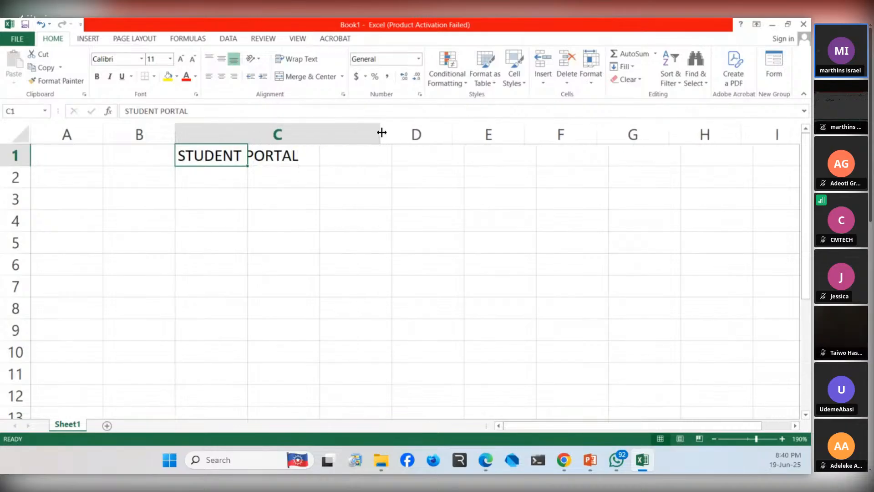
left_click(317, 227)
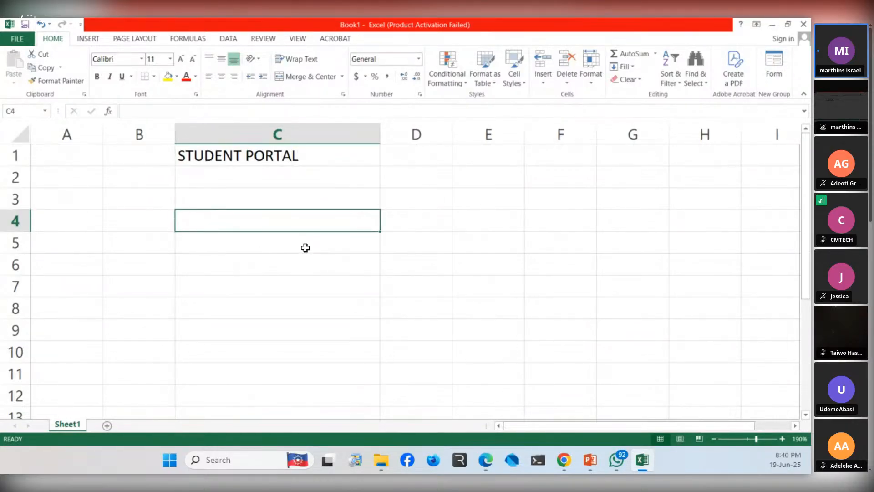
- Enter the heading "NAME" in cell A3
left_click(100, 207)
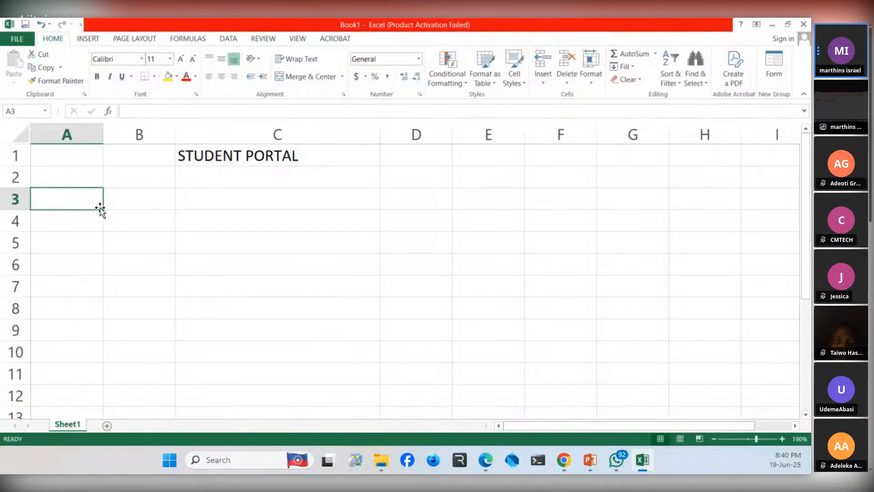
type("N")
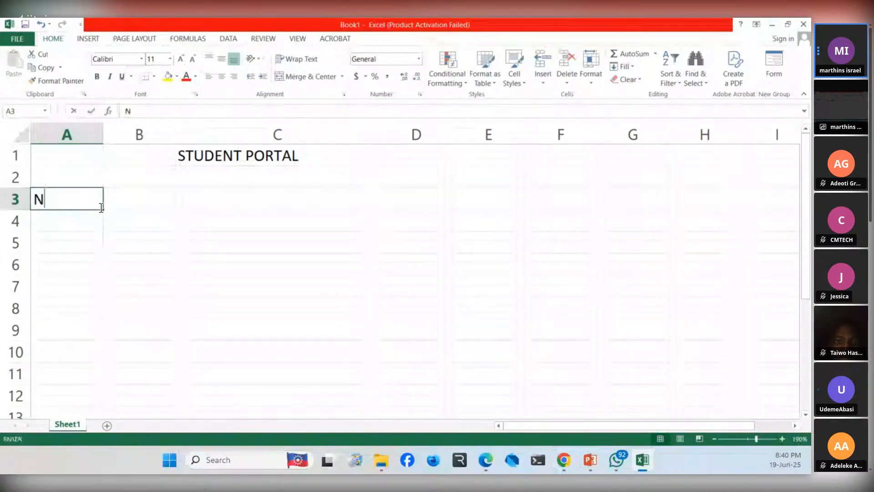
type("AM")
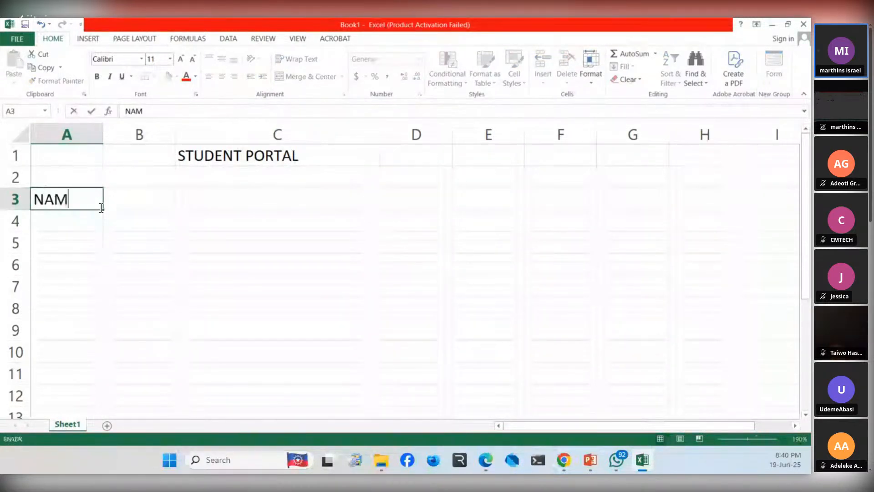
key("BackSpace")
key("BackSpace")
key("BackSpace")
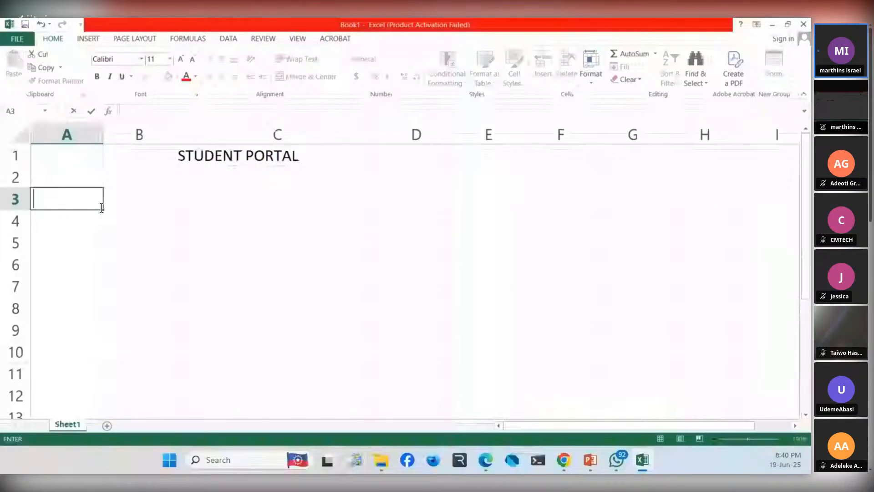
type("NAME")
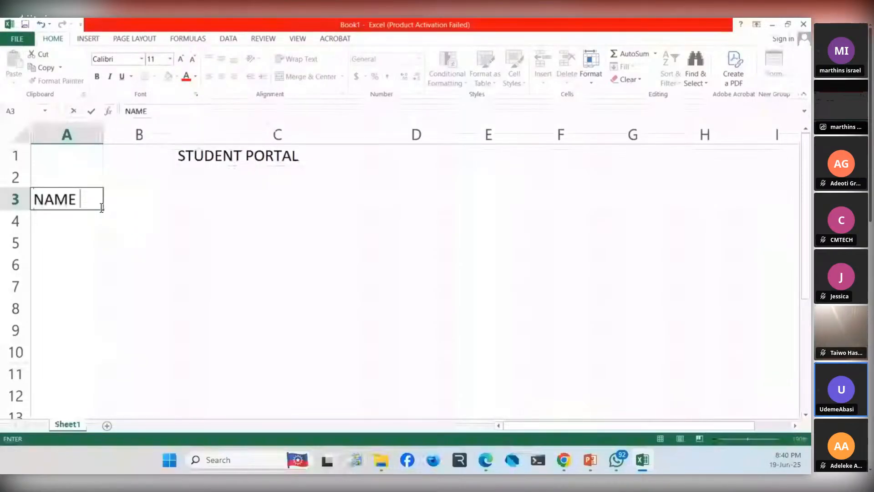
left_click(67, 264)
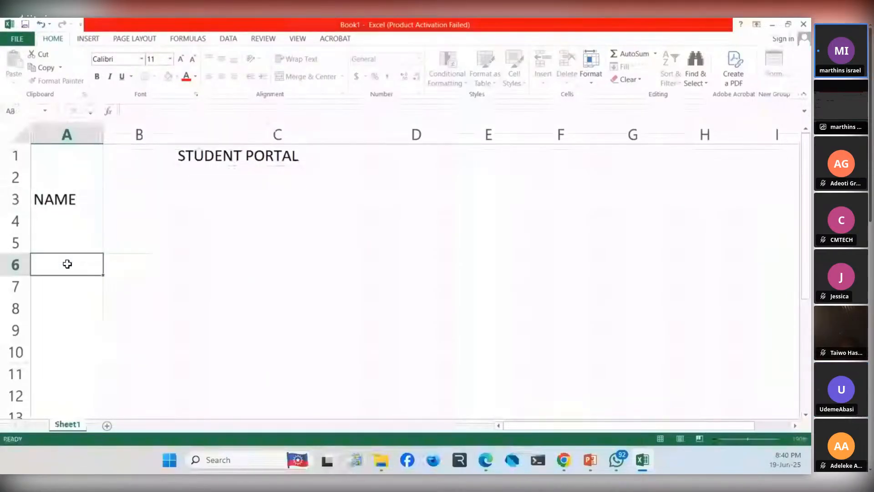
left_click(136, 197)
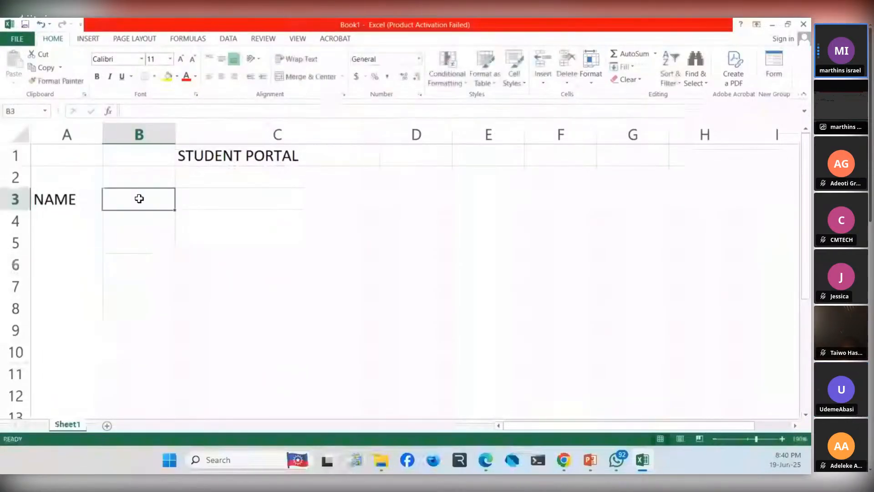
left_click(62, 216)
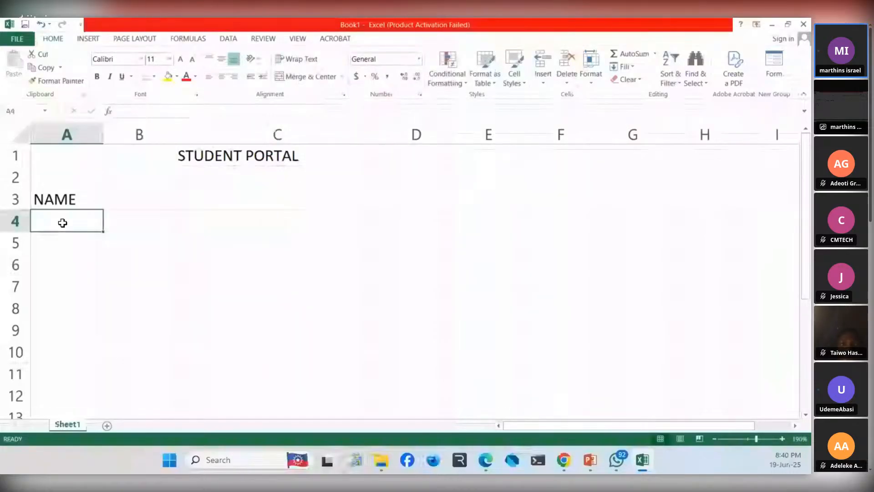
left_click(131, 206)
type("SC")
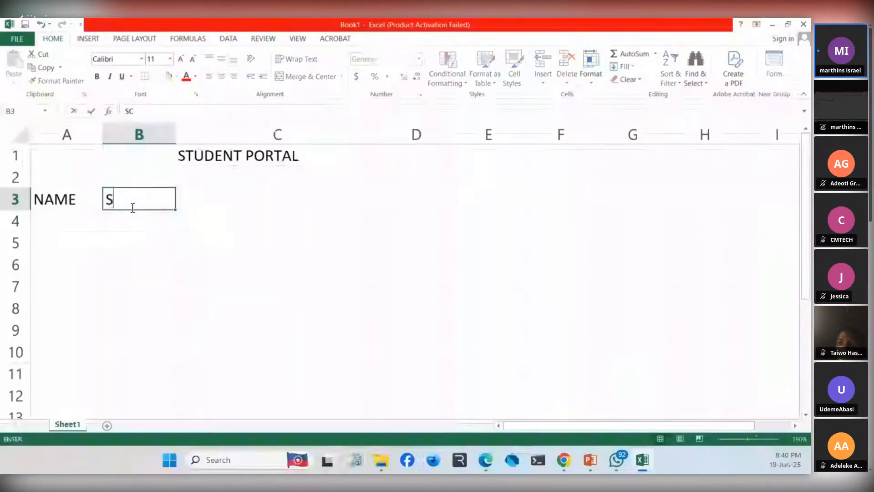
key("Escape")
- Replace the heading in cell A3 with "FIRSTNAME"
key("Left")
key("BackSpace")
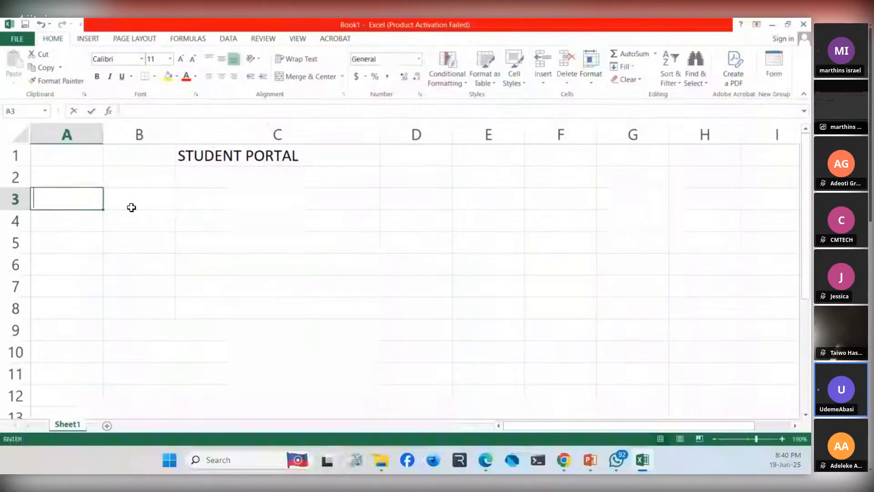
type("FIRSTNAME")
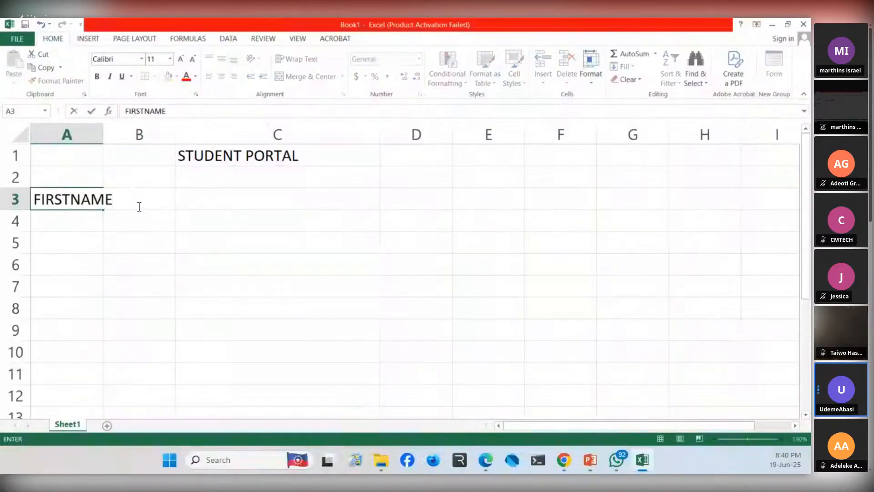
key("F2")
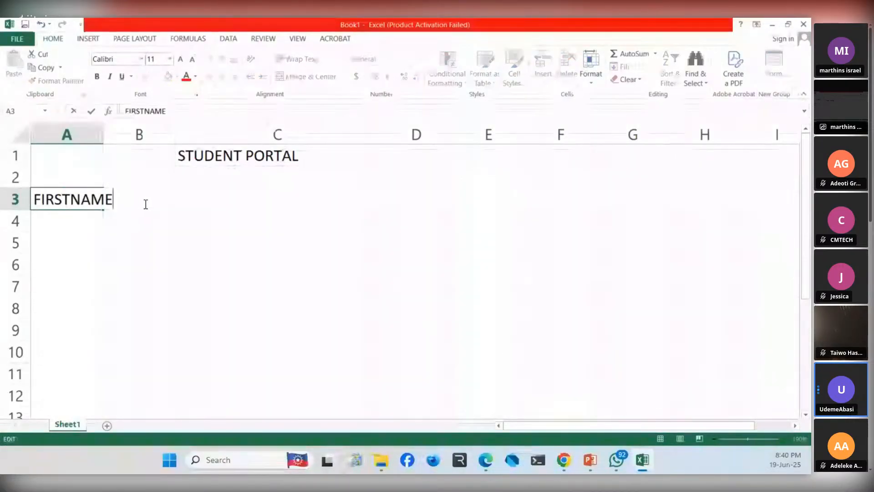
left_click(179, 198)
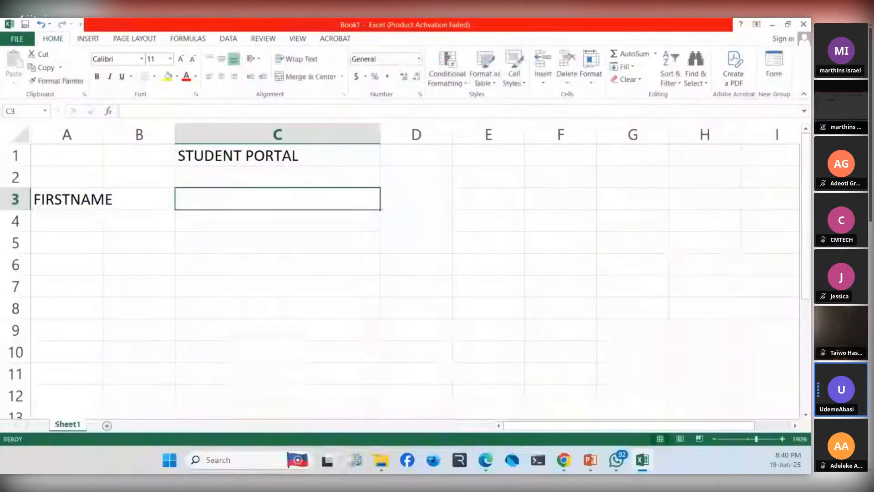
- Widen column A so that the whole heading in A3 fits inside its cell
key("alt+Tab")
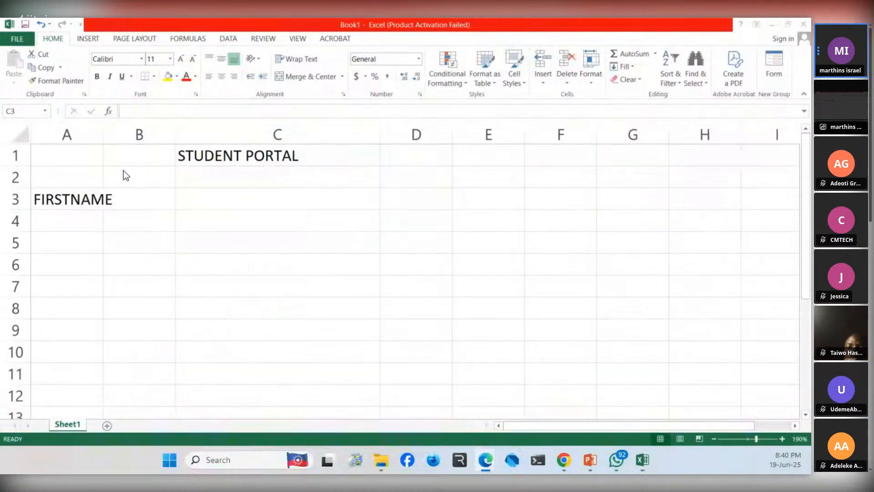
key("alt+Tab")
left_click_drag(152, 202, 162, 249)
left_click(162, 249)
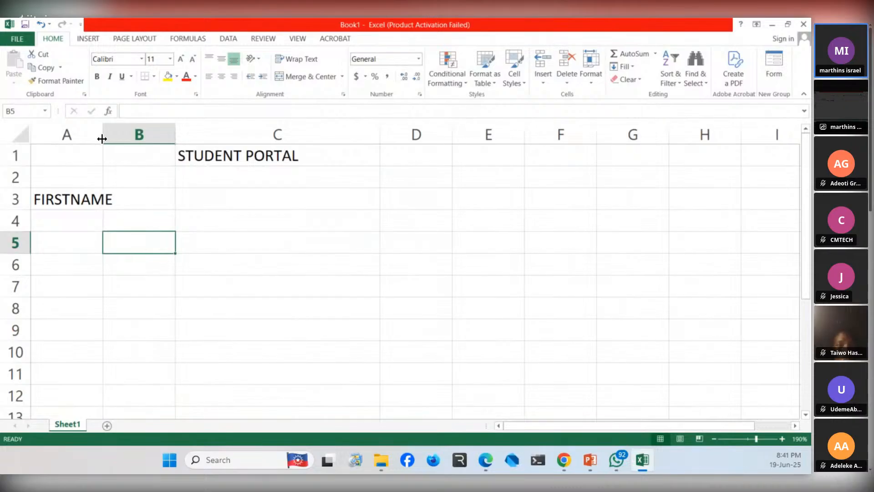
left_click_drag(102, 138, 117, 139)
- Enter the heading "SURNAME" in cell B3
left_click(151, 197)
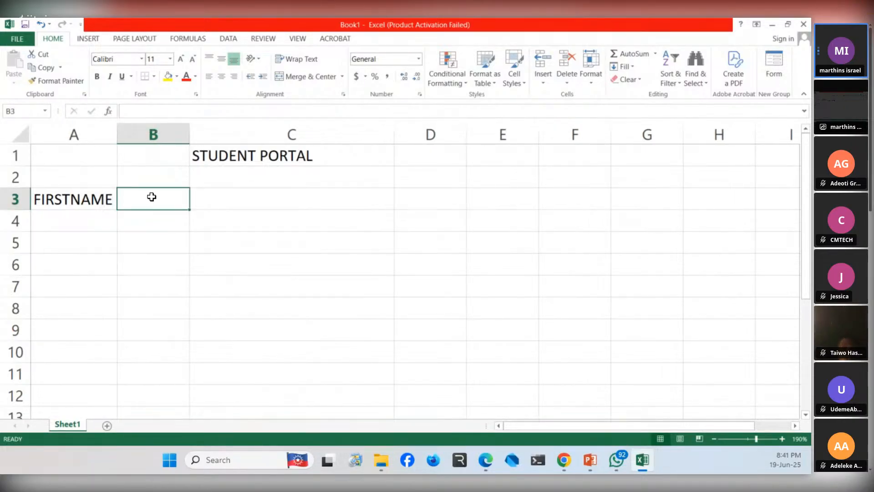
type("SU")
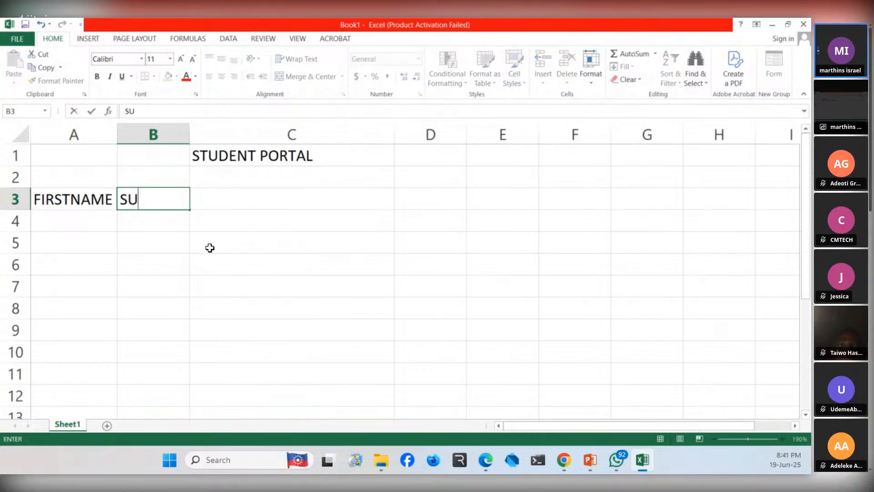
type("SURNAME")
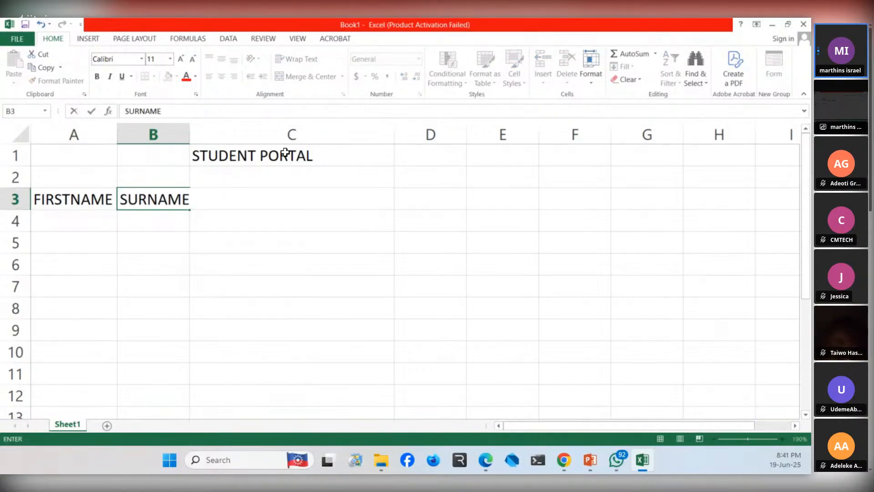
left_click(184, 160)
- Widen column B to leave spare room after the heading in B3
left_click(186, 183)
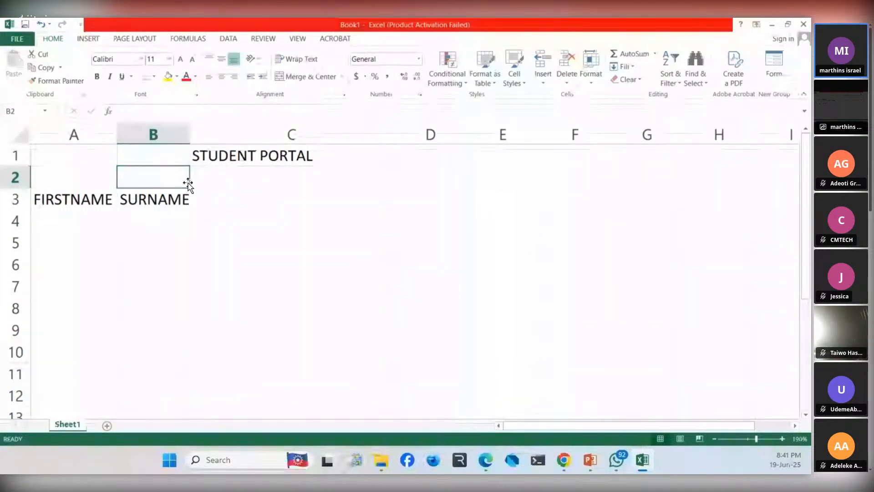
left_click_drag(188, 183, 201, 181)
left_click_drag(189, 143, 213, 137)
- Enter the headings "SUBJECT" in cell C3 and "SCORES" in cell D3
left_click(230, 198)
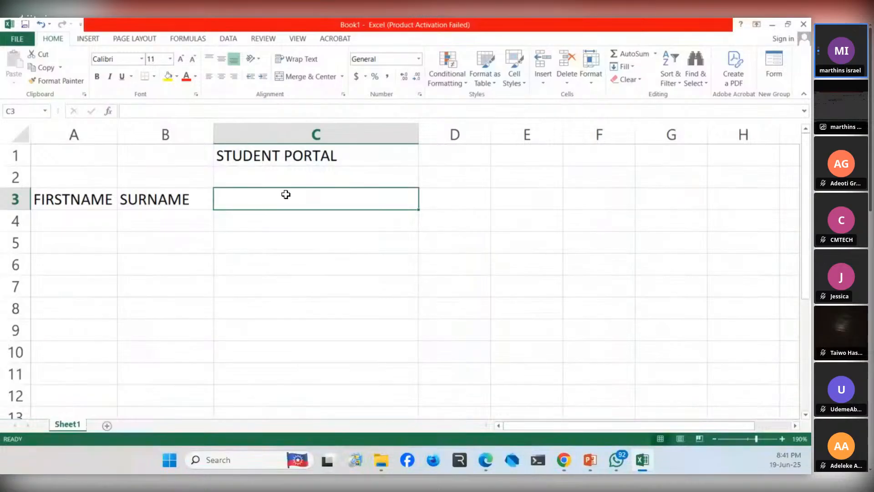
type("S")
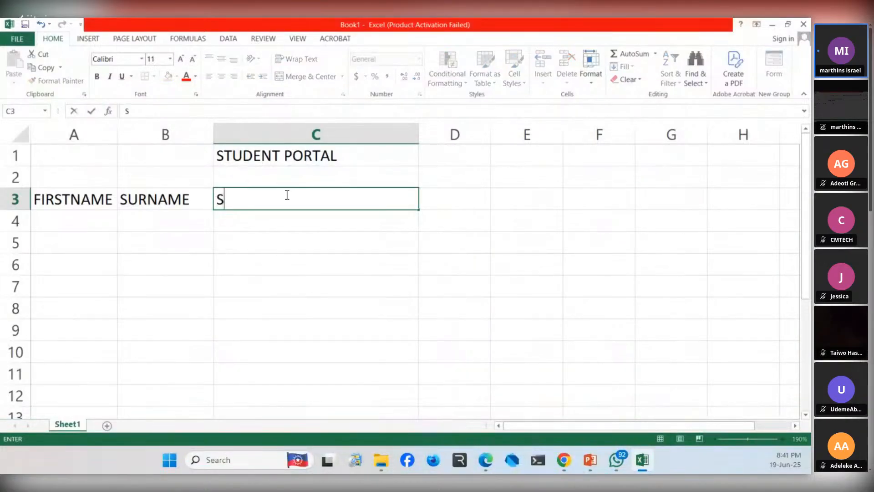
type("UBJ")
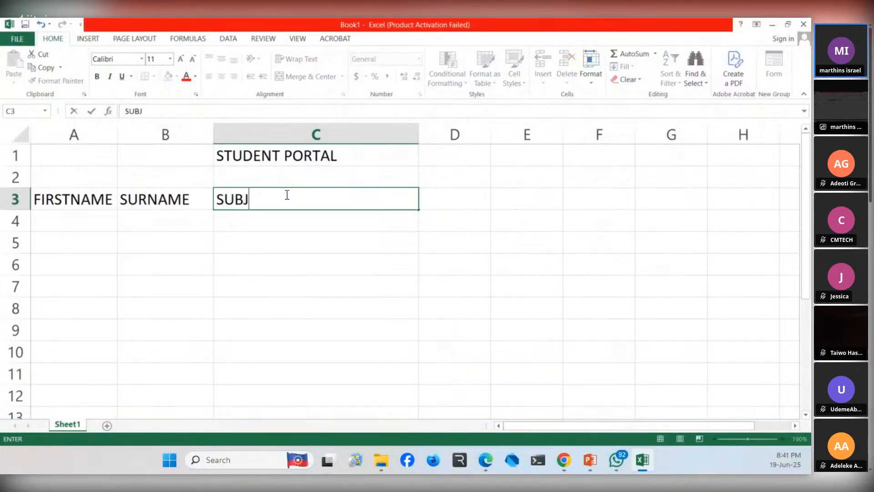
type("ECT")
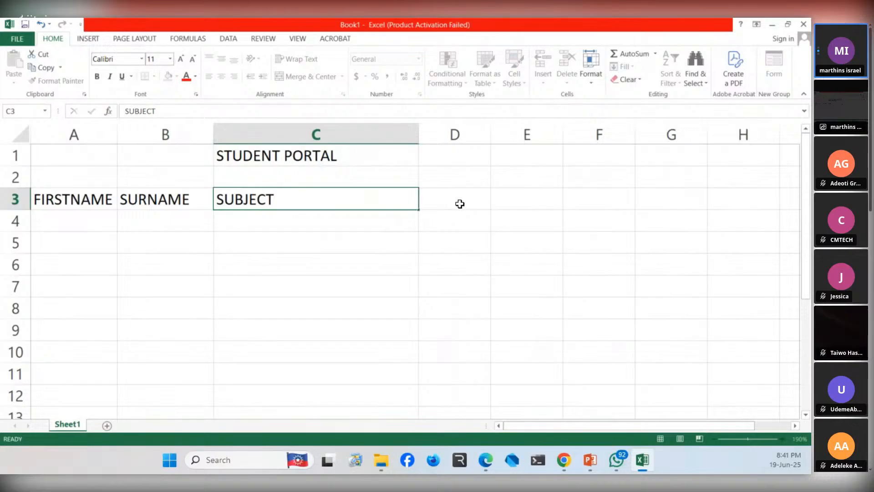
left_click(459, 202)
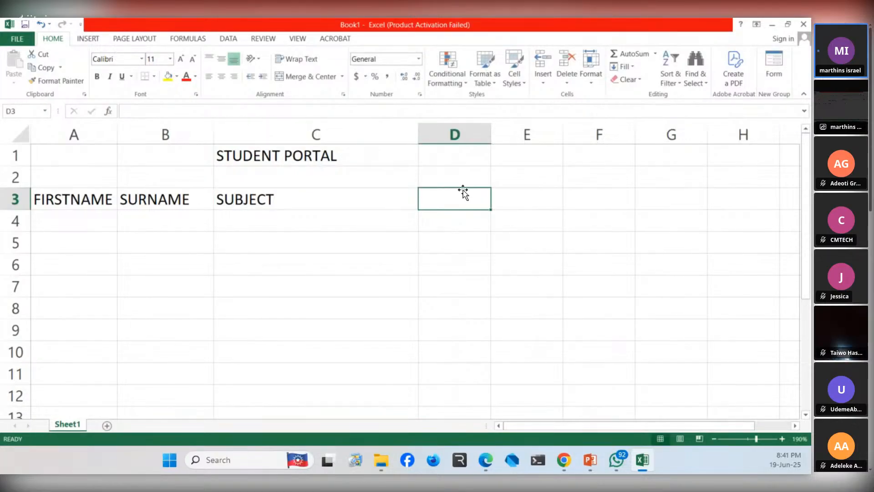
type("SCORES")
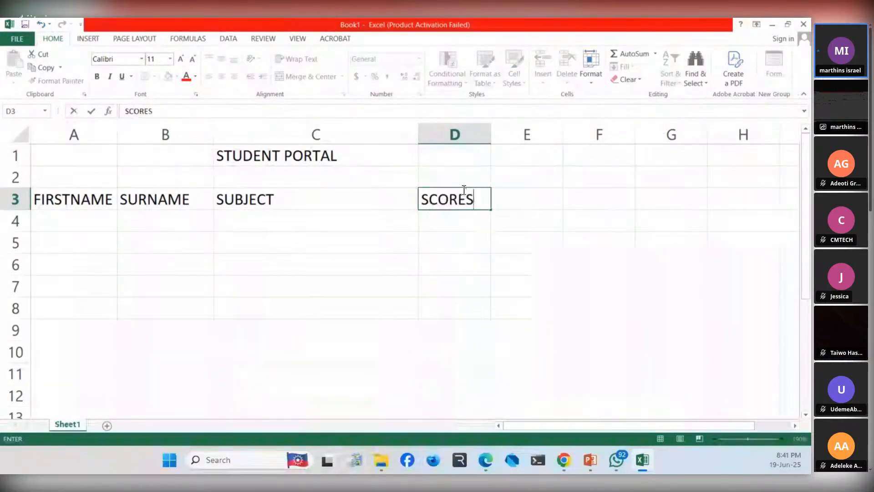
key("Tab")
- Enter the first student's first name in cell A4, under the FIRSTNAME heading
key("Left")
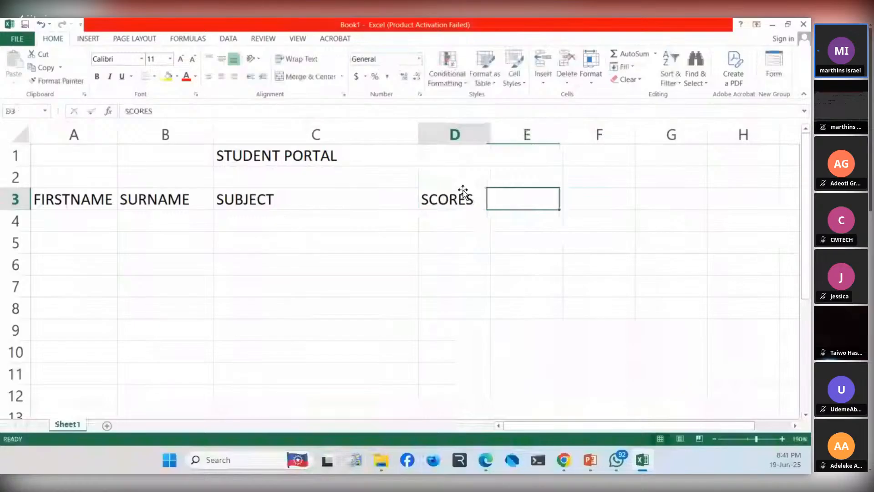
key("Left")
key("Left")
key("Left")
key("Down")
key("Right")
key("Right")
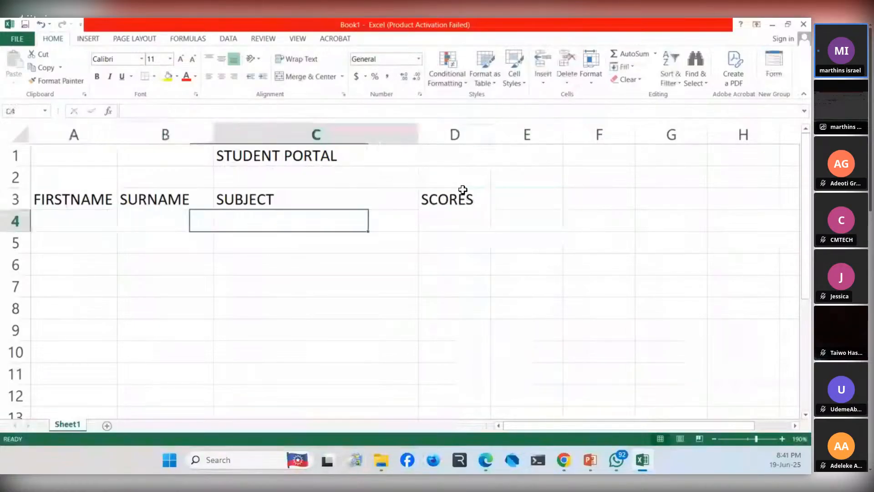
key("Left")
key("Left")
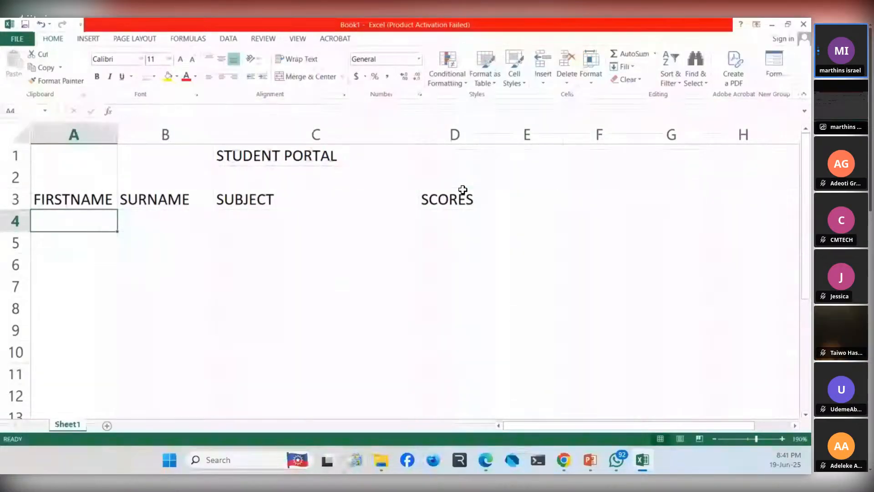
type("ADM")
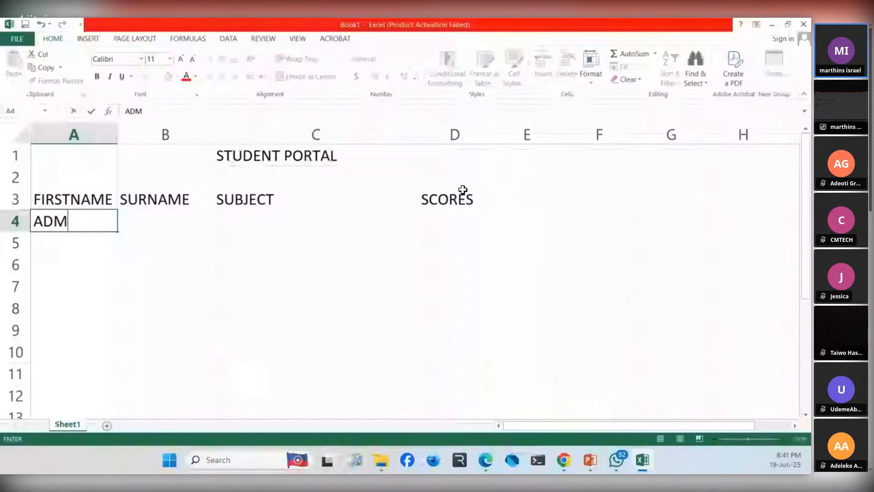
type("AS")
key("Tab")
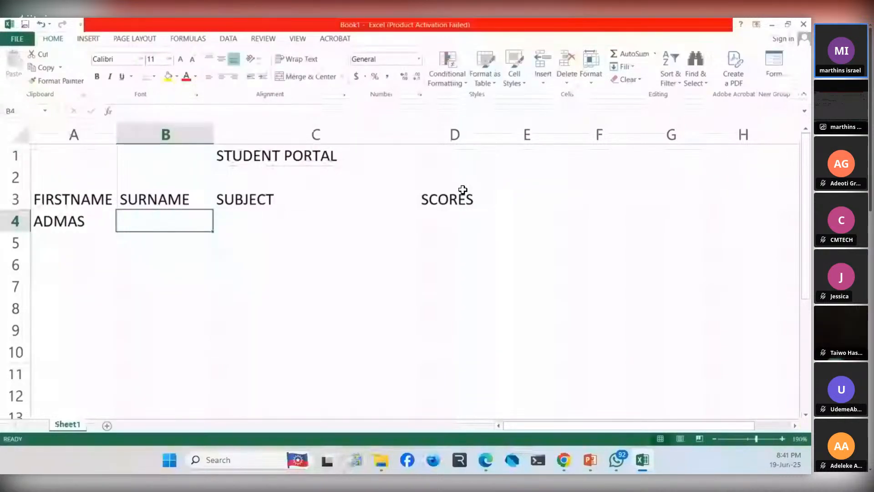
key("Left")
key("Up")
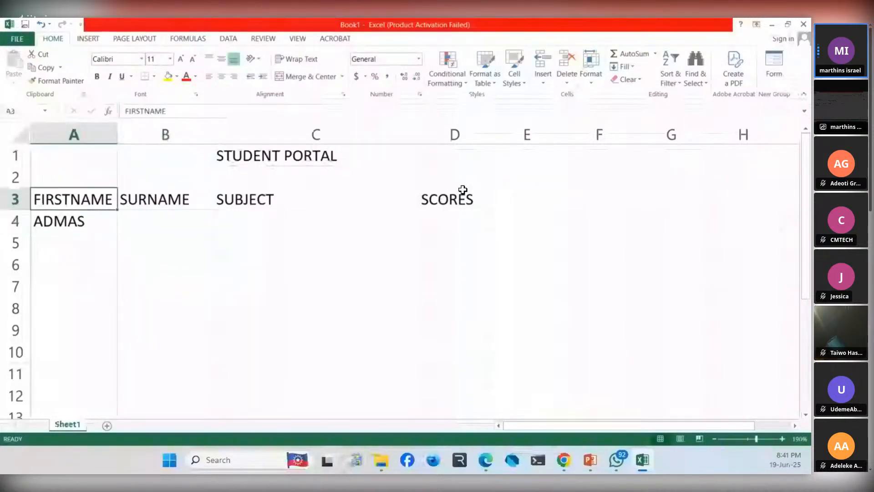
key("shift+Right")
key("shift+Right")
key("shift+Right")
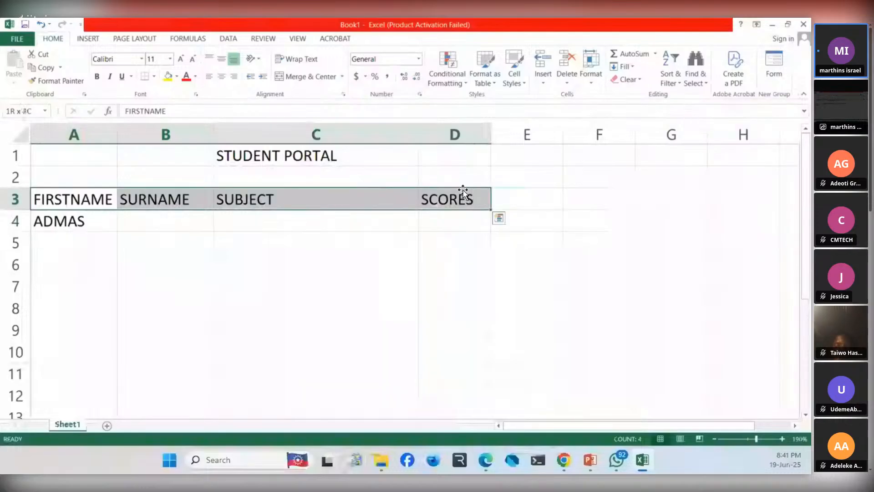
key("Left")
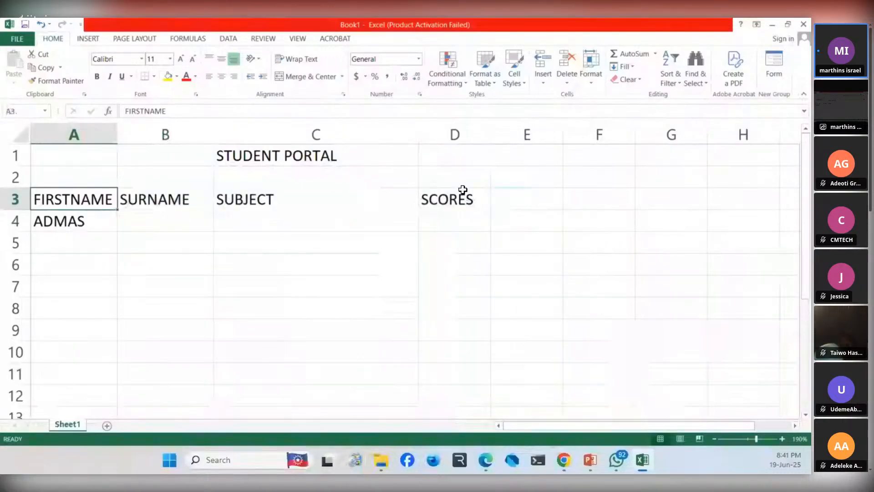
key("shift+Right")
key("shift+Right")
key("shift+Right")
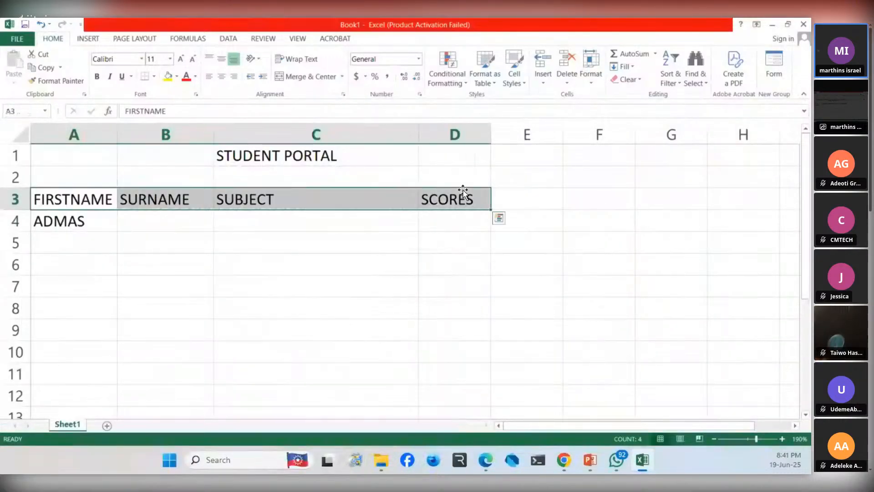
left_click(177, 78)
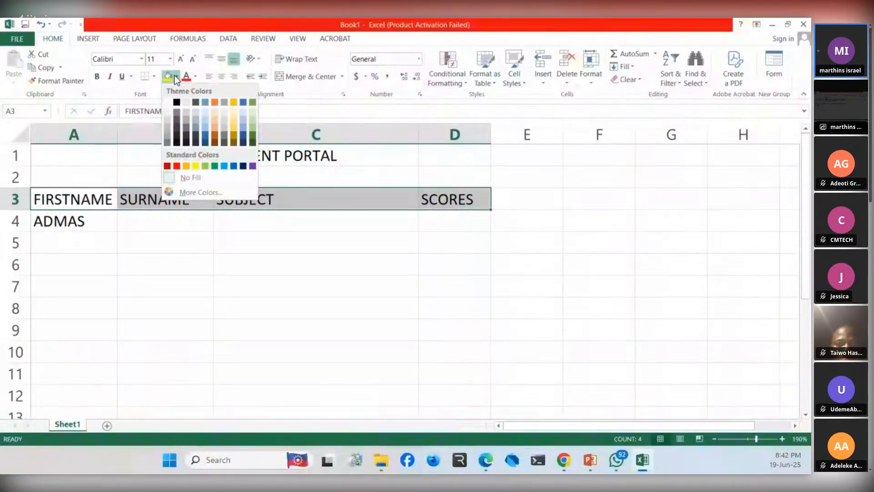
left_click(174, 76)
left_click(132, 248)
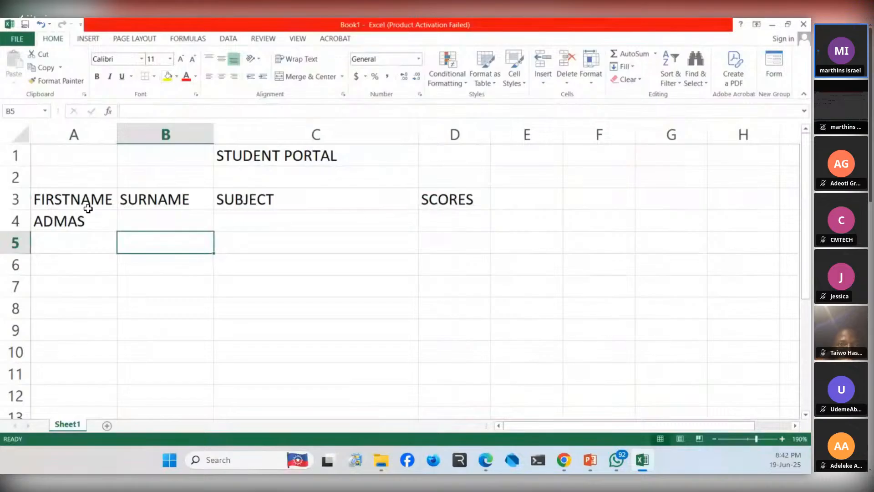
- Fill the heading row cells A3 through D3 with a light green theme colour
left_click(72, 199)
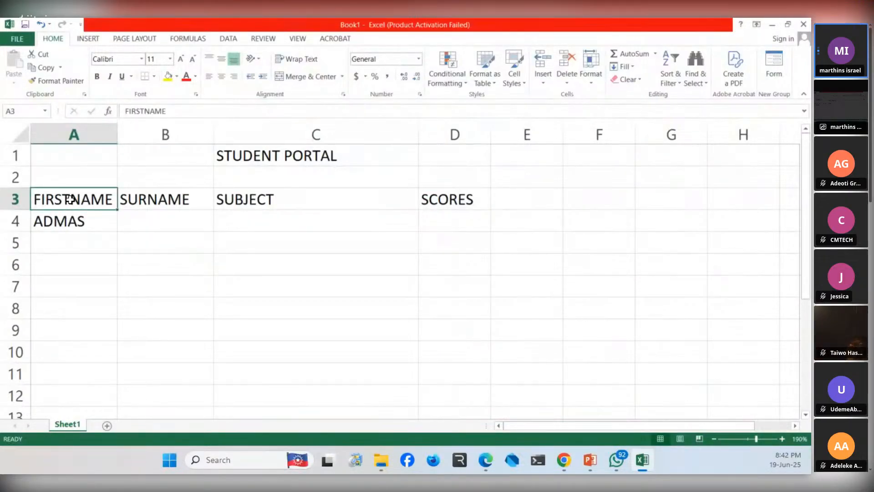
key("shift+Right")
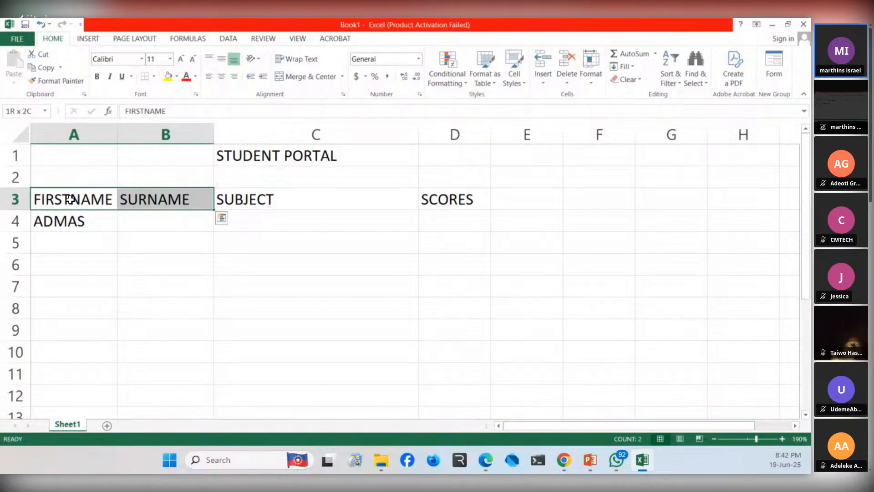
key("shift+Right")
key("shift+Right")
key("shift+Left")
key("shift+Left")
key("shift+Left")
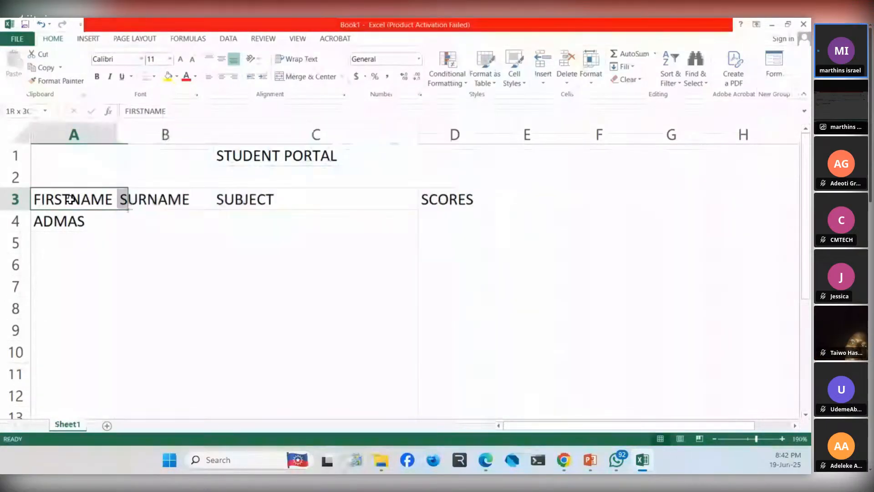
key("shift+Right")
key("shift+Right")
key("shift+Right")
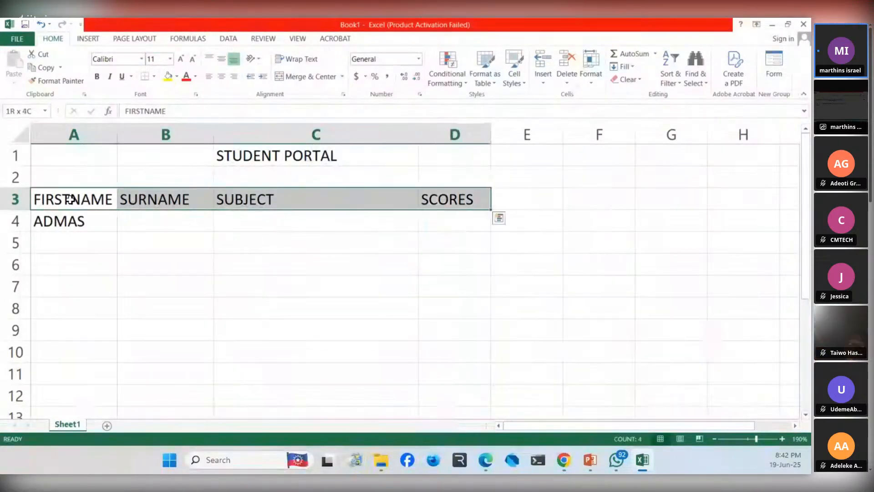
key("shift+Right")
key("shift+Right")
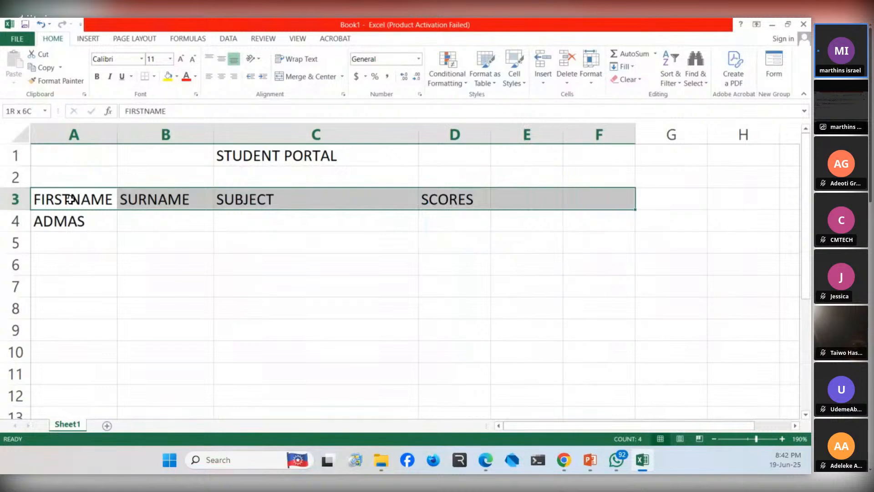
key("shift+Left")
key("shift+Left")
key("shift+Left")
key("shift+Right")
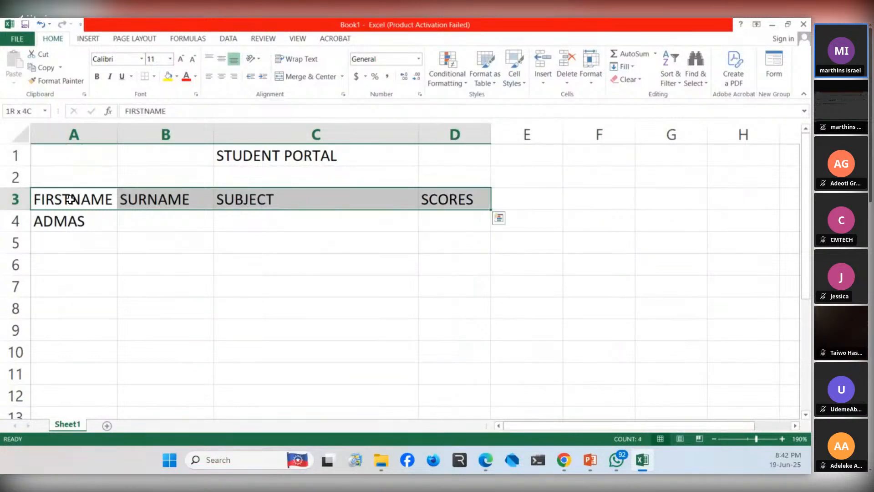
left_click(178, 76)
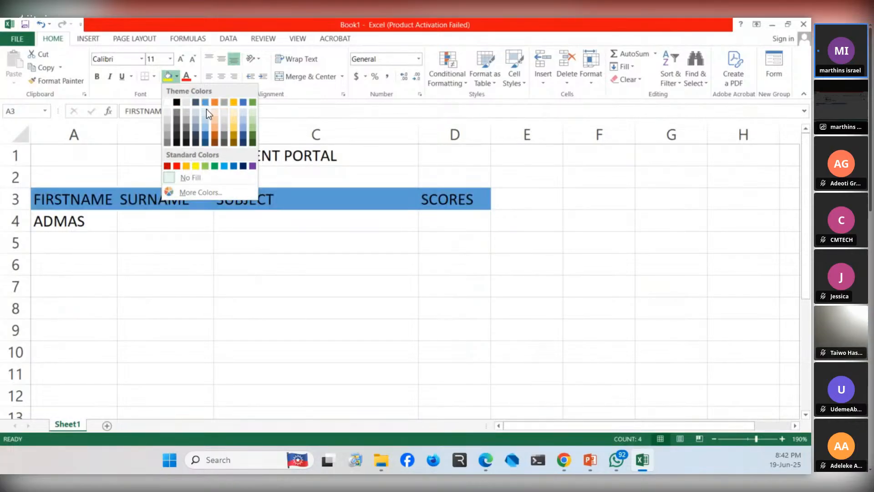
left_click(251, 117)
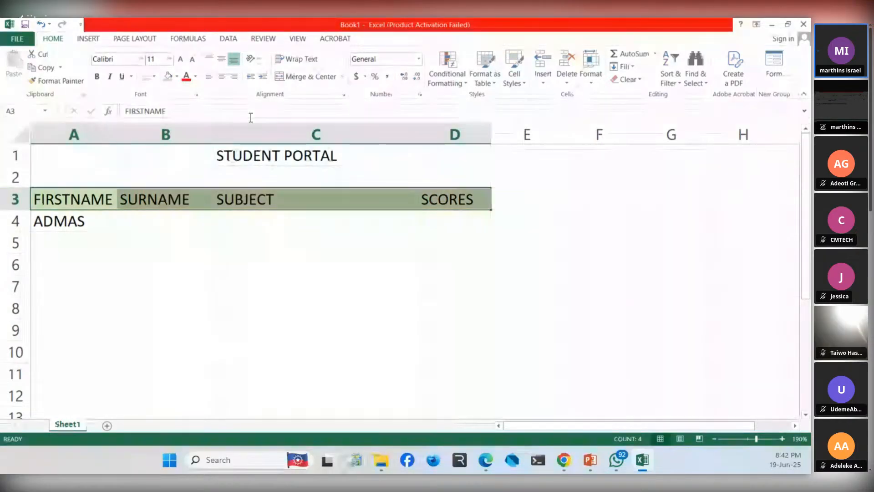
left_click(167, 227)
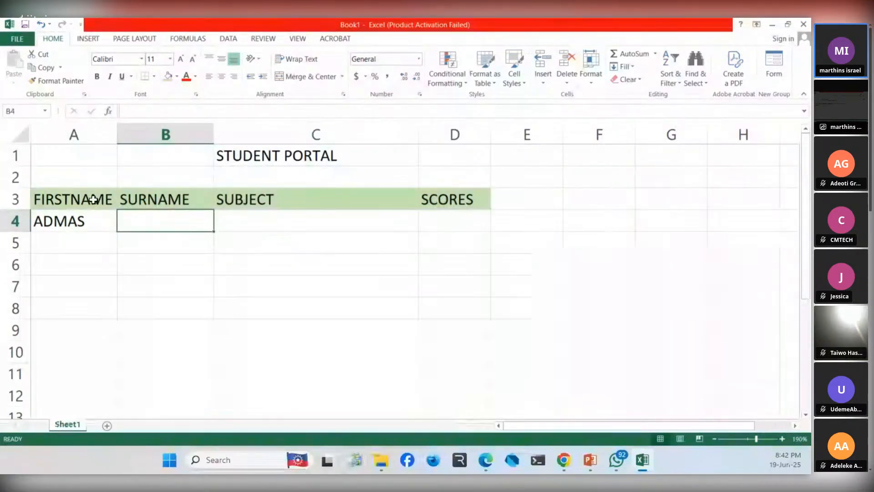
- Change the text of the "SCORES" heading in cell D3 to dark orange and make it bold
left_click(436, 196)
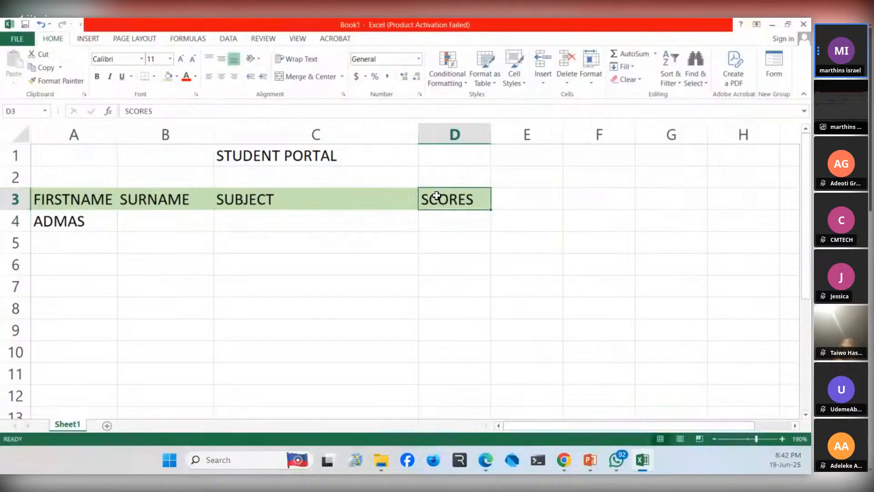
double_click(437, 196)
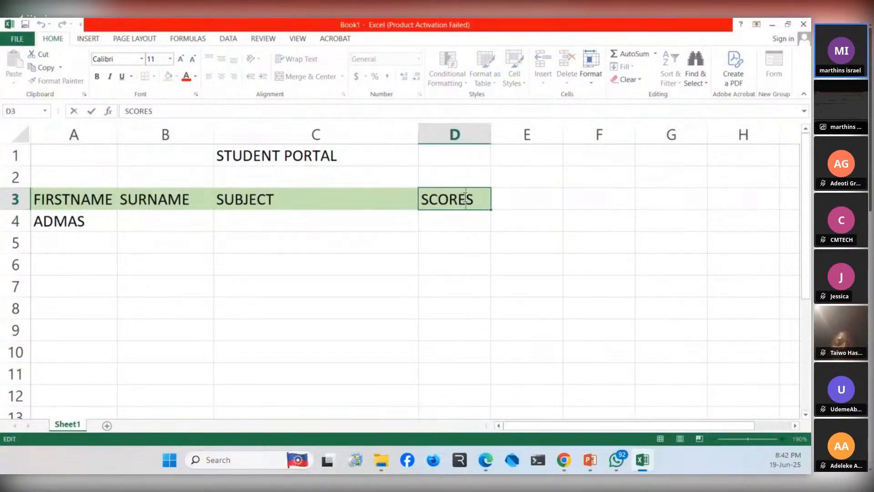
left_click(198, 76)
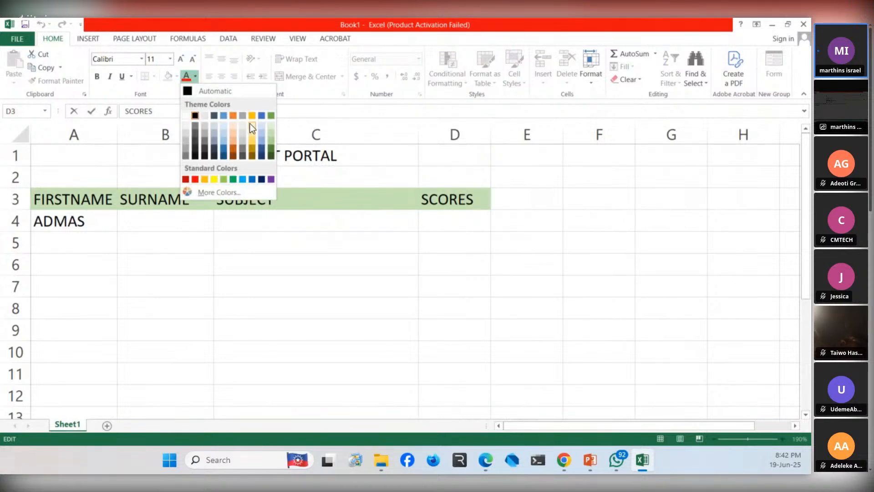
left_click(474, 198)
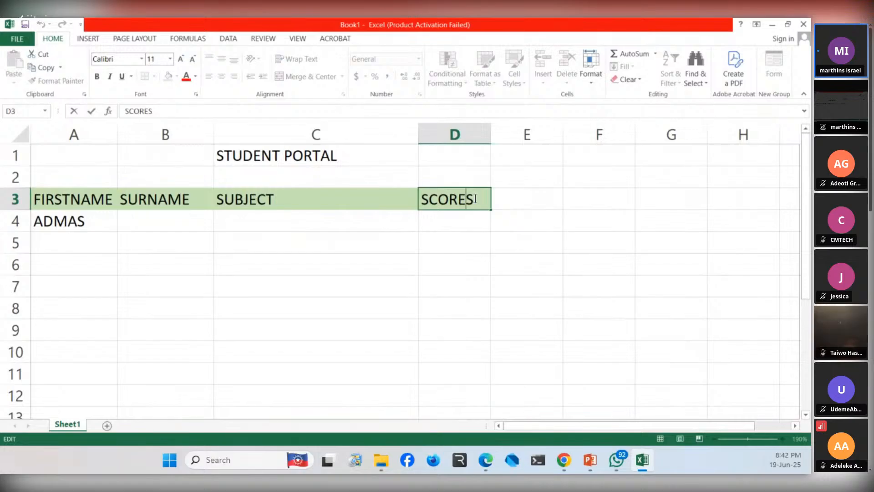
key("shift+Left")
key("shift+Left")
key("shift+Left")
key("shift+Left")
key("shift+Left")
key("shift+Left")
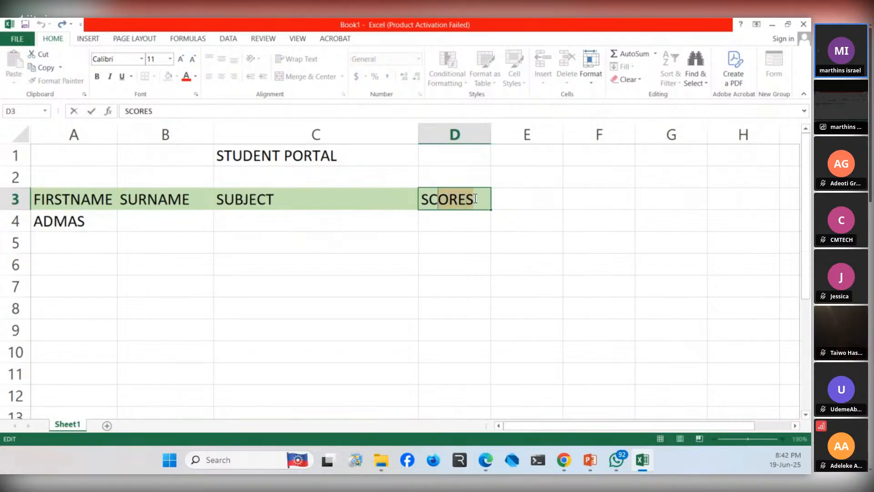
key("Right")
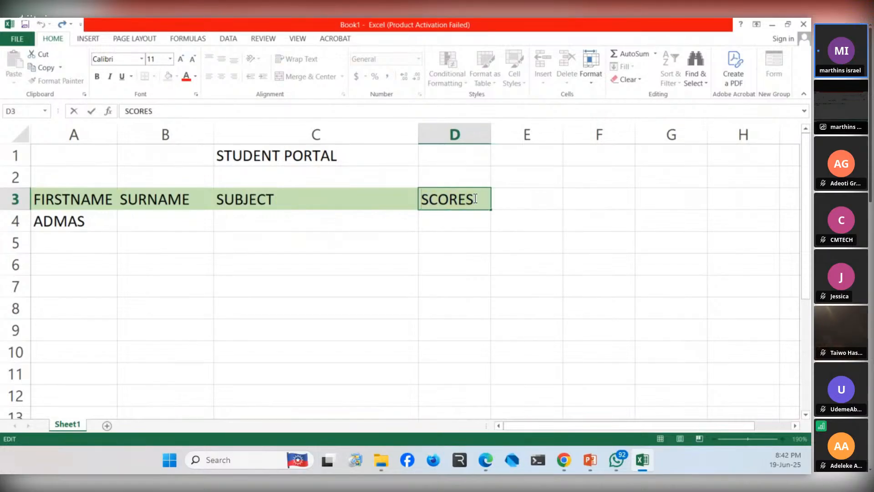
key("shift+Right")
key("shift+Right")
key("shift+Right")
key("shift+Right")
key("shift+Right")
key("shift+Right")
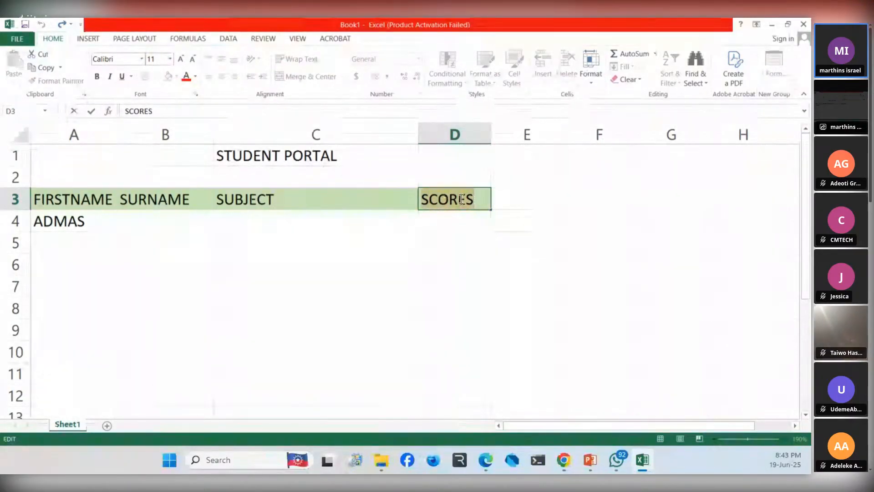
left_click(195, 77)
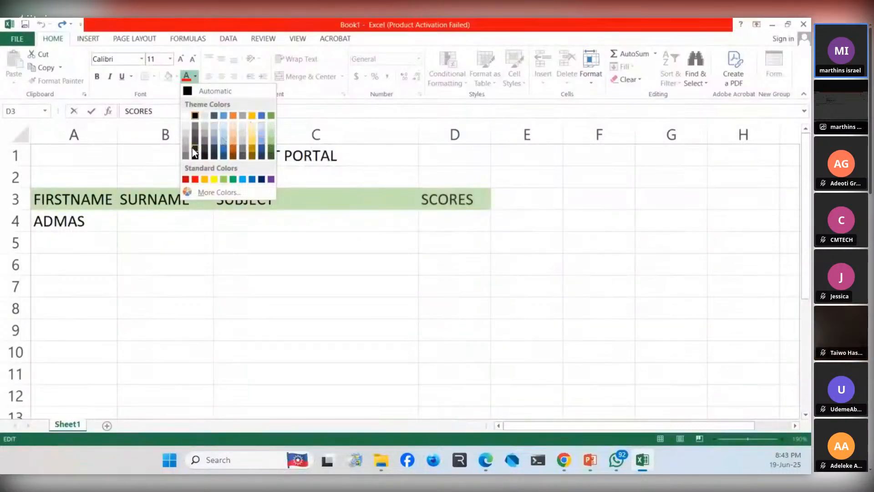
left_click(231, 154)
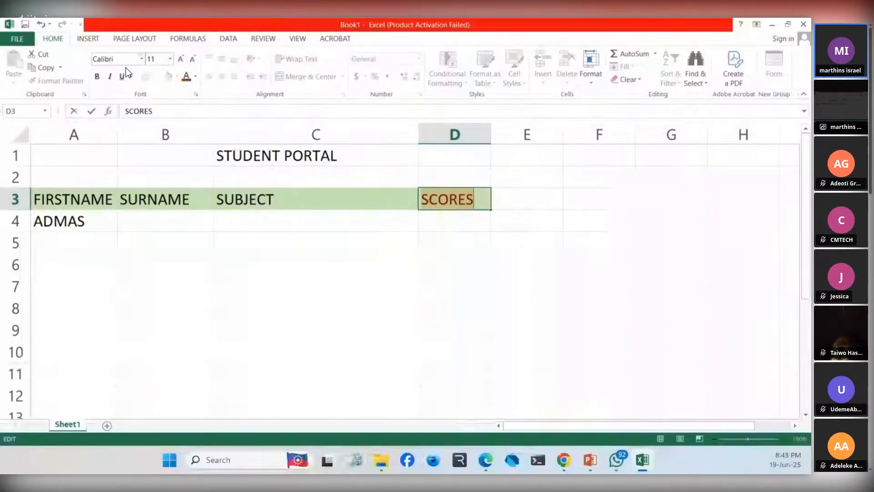
left_click(97, 77)
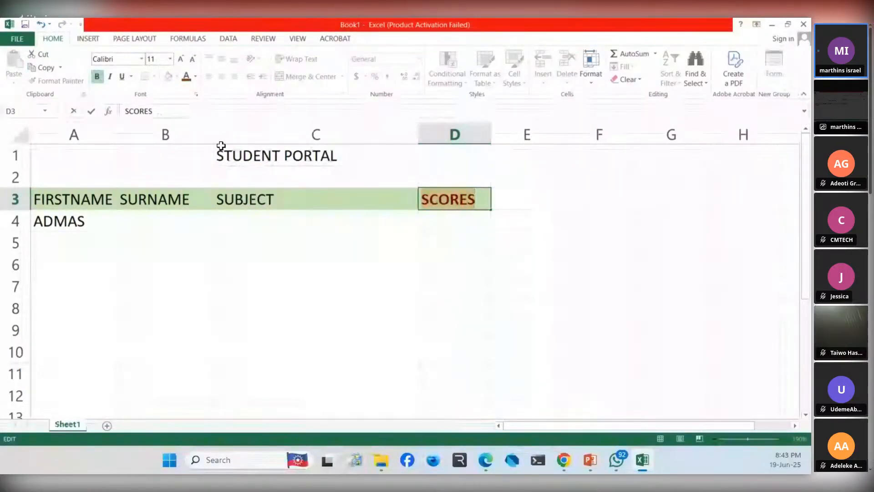
left_click(436, 235)
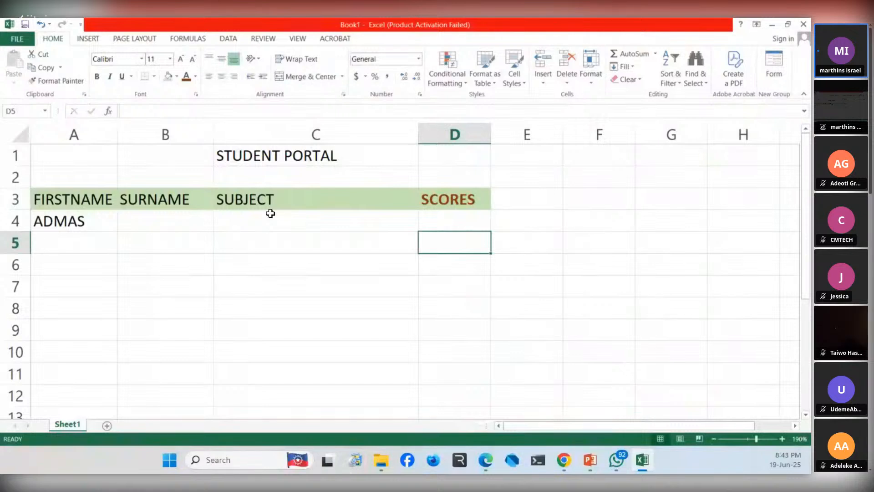
- Make all the headings in cells A3 through D3 bold
left_click(39, 201)
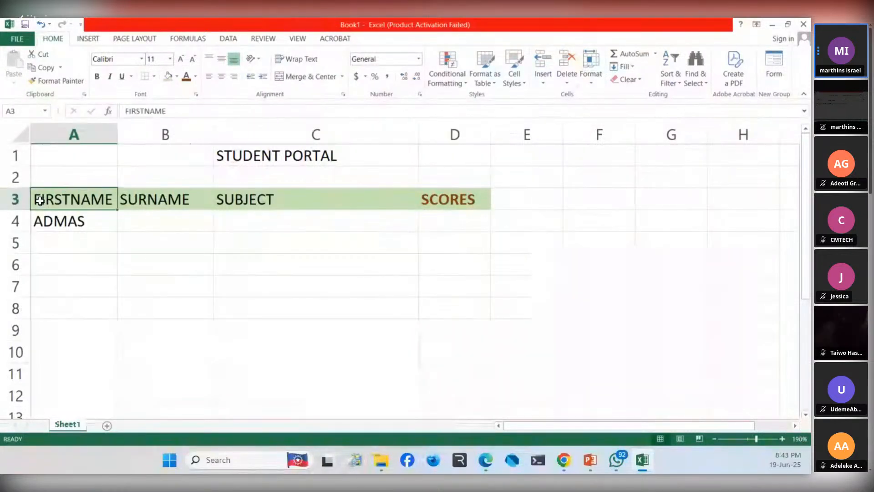
key("shift+Right")
key("shift+Right")
key("shift+Right")
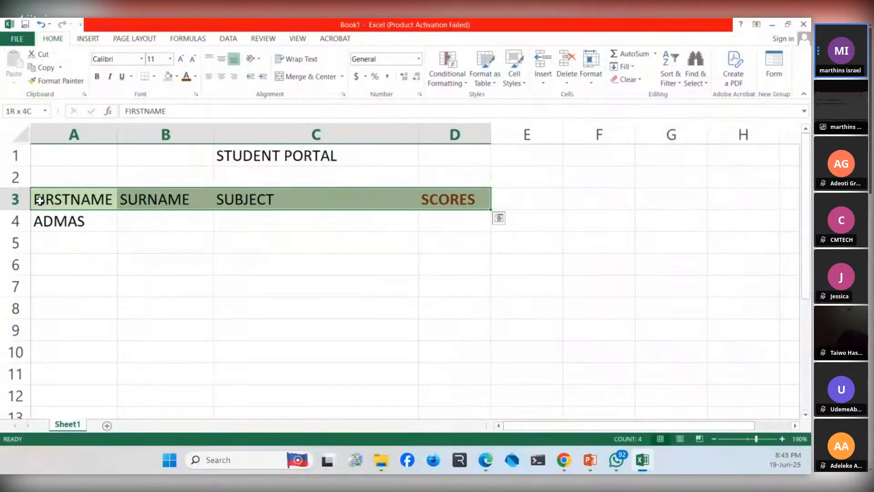
key("ctrl+b")
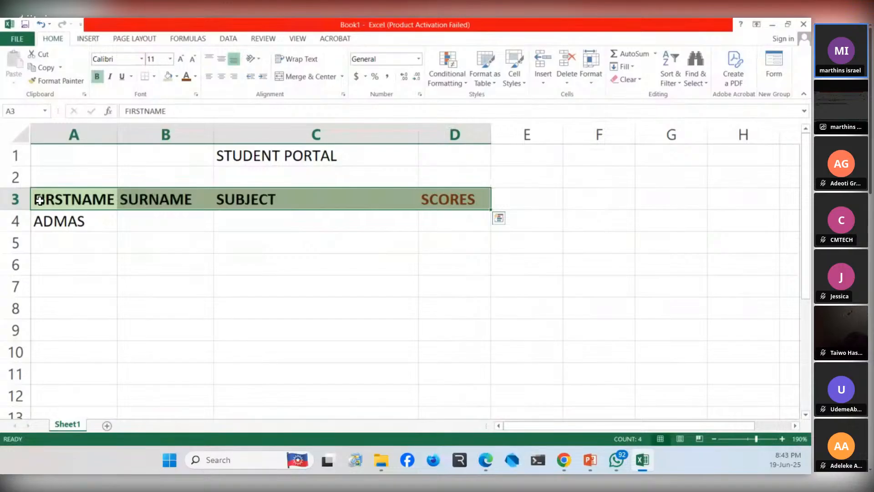
left_click(88, 253)
- Make the "STUDENT PORTAL" title in cell C1 bold
left_click(203, 154)
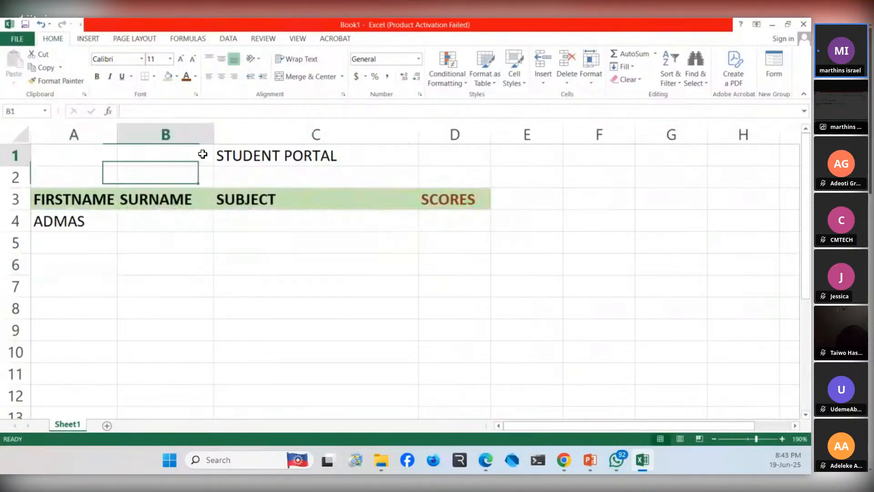
key("Right")
key("shift+Right")
key("shift+Left")
key("shift+Left")
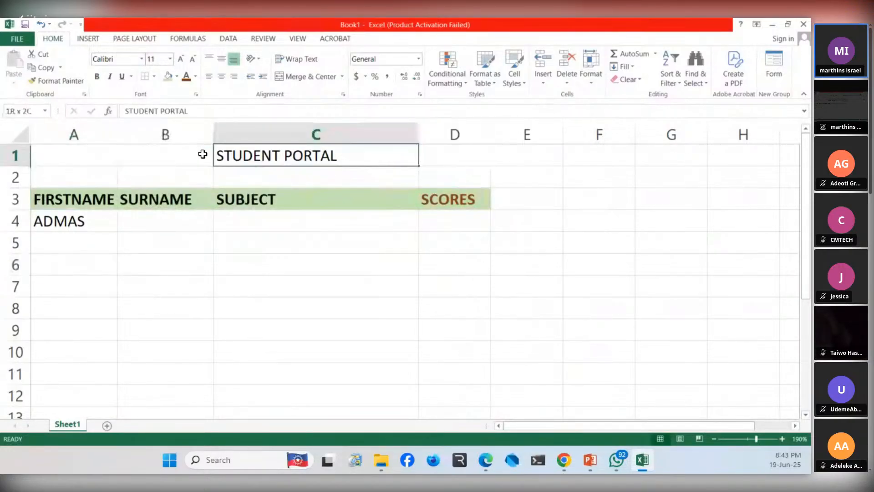
key("shift+Right")
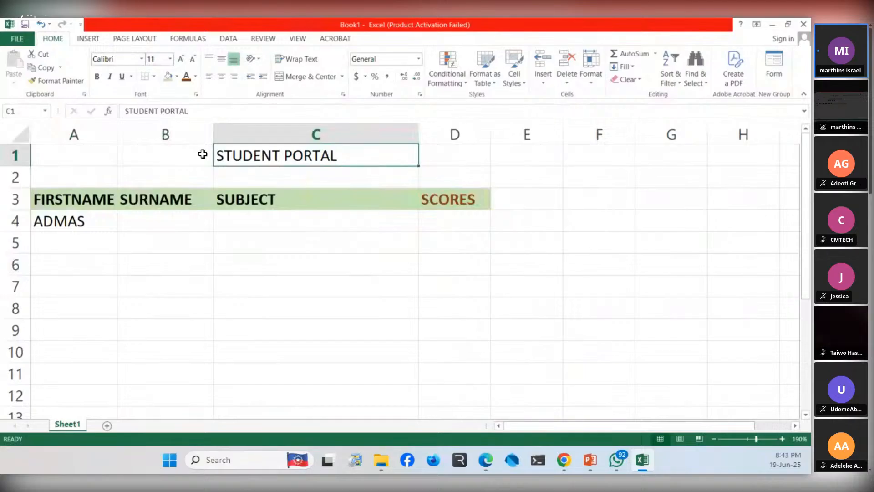
key("ctrl+b")
left_click(98, 254)
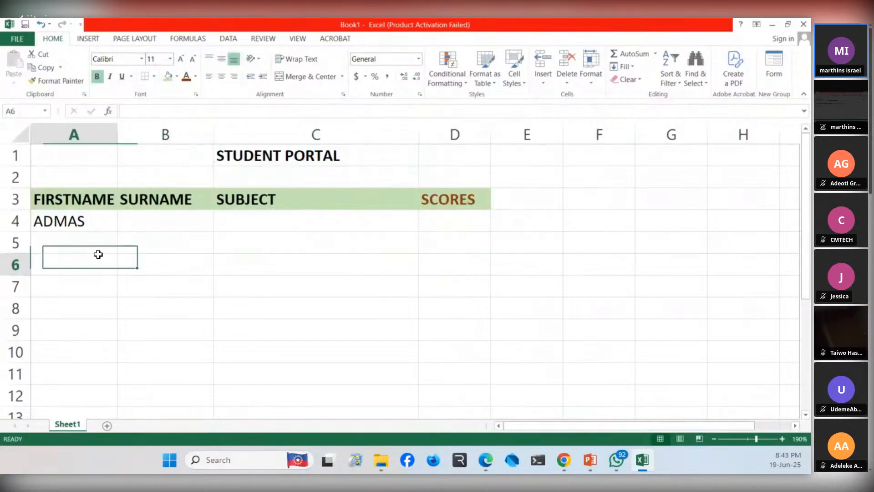
- Enter the first student's surname in cell B4, under the SURNAME heading
left_click(136, 222)
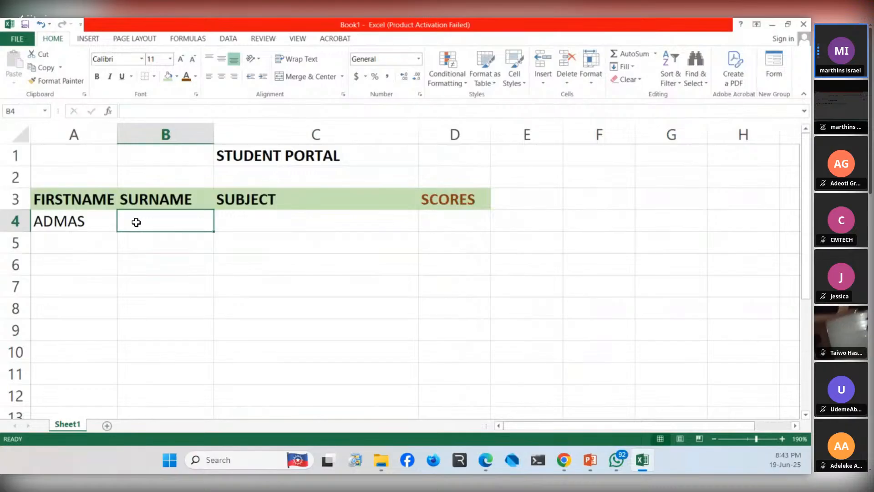
type("us")
key("BackSpace")
key("BackSpace")
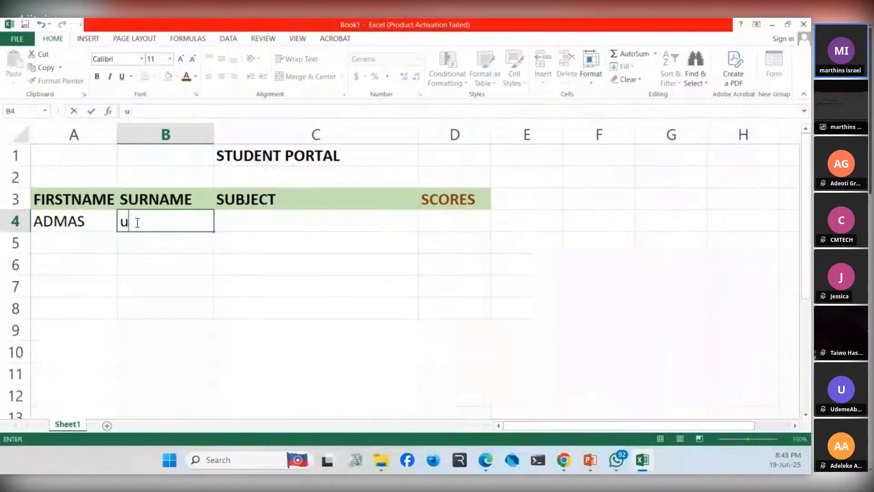
type("usman")
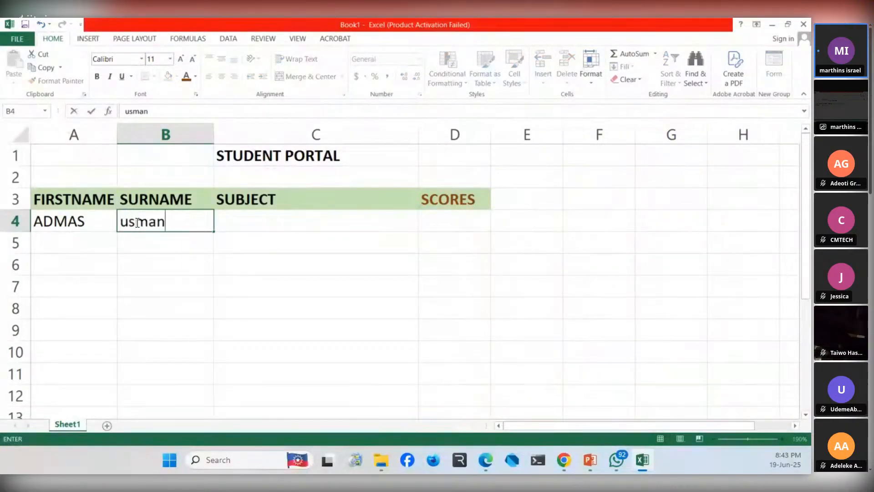
- Enter the subject "maths" in cell C4 and the score 50 in cell D4 for the first student
left_click(285, 217)
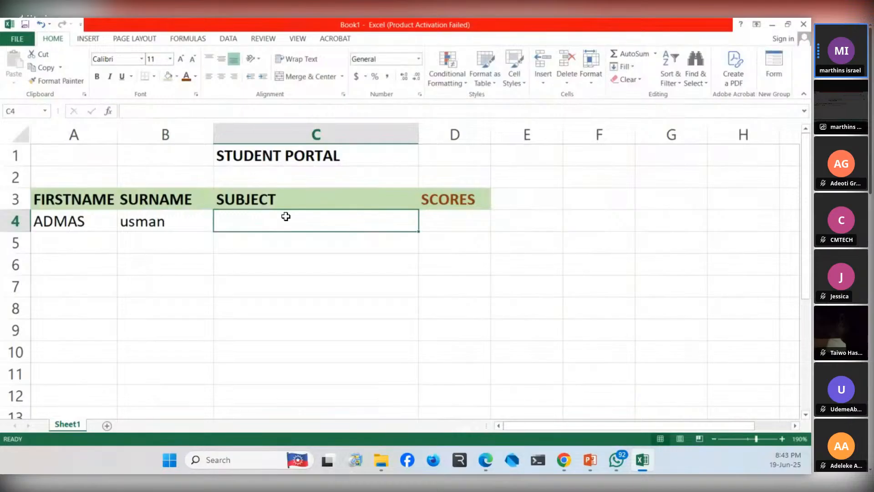
type("maths")
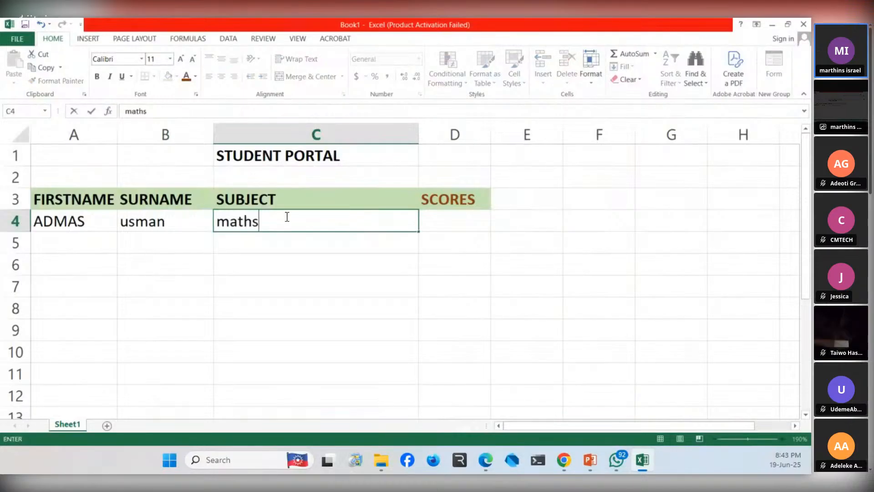
left_click(443, 222)
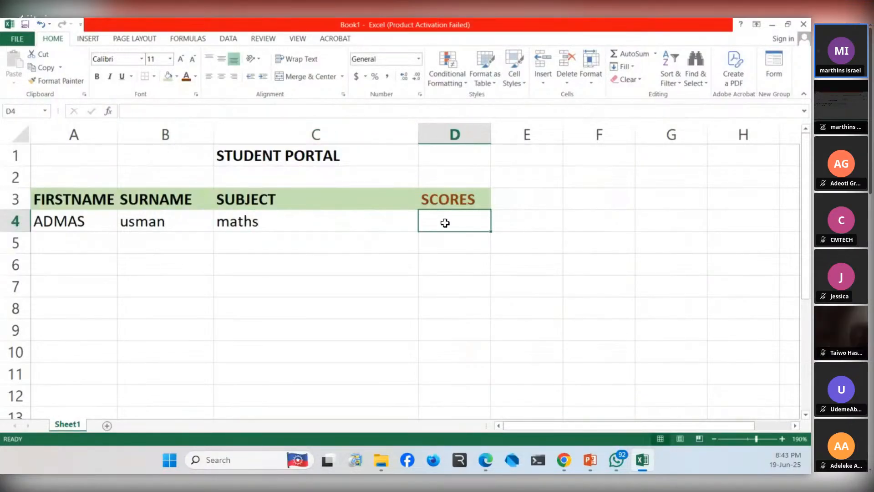
type("50")
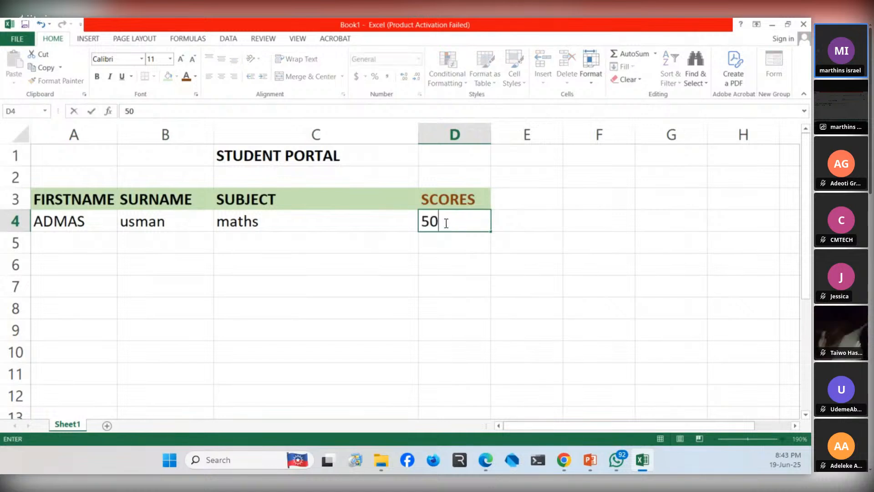
key("Return")
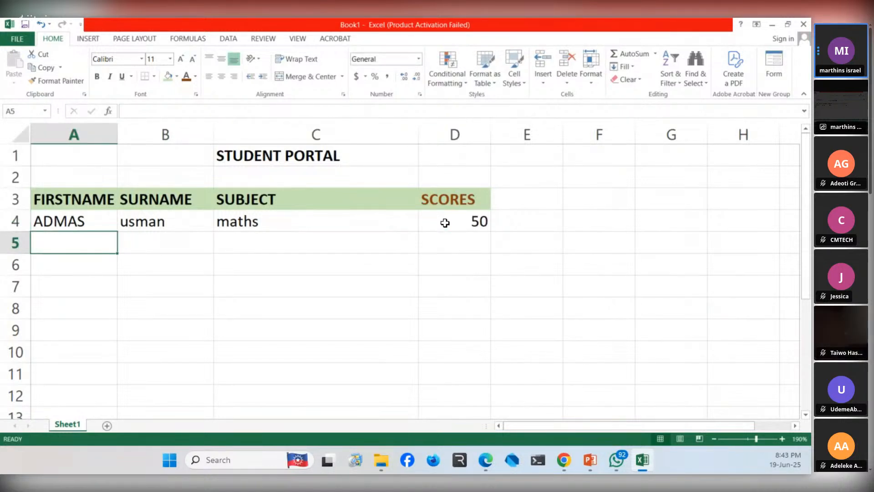
- Enter the second student's first name in cell A5 and surname in cell B5
type("s")
key("BackSpace")
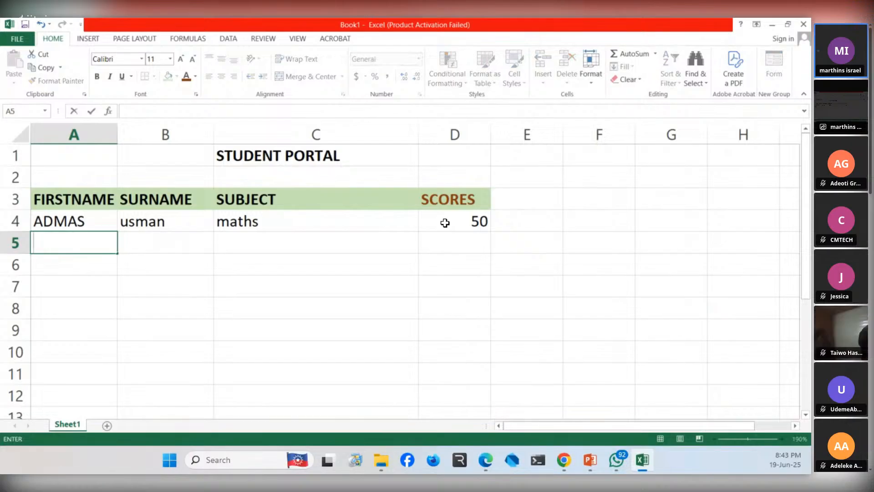
type("tawia")
key("BackSpace")
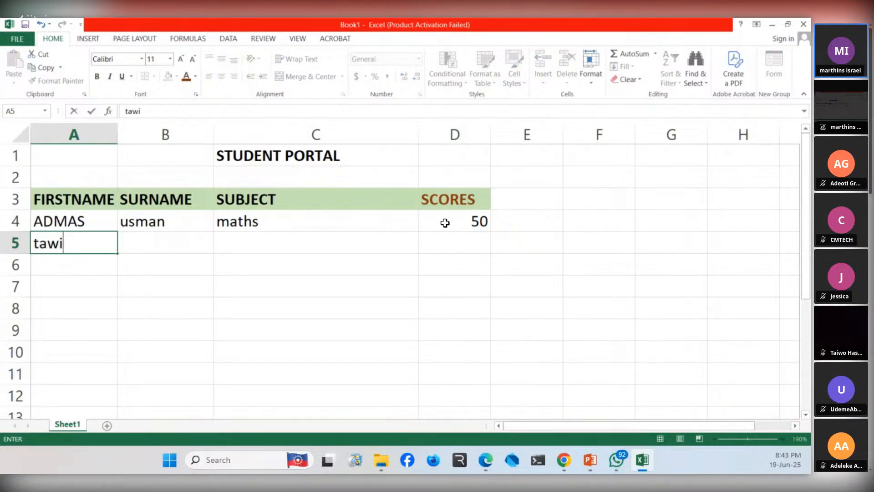
key("BackSpace")
key("BackSpace")
key("BackSpace")
type("ta")
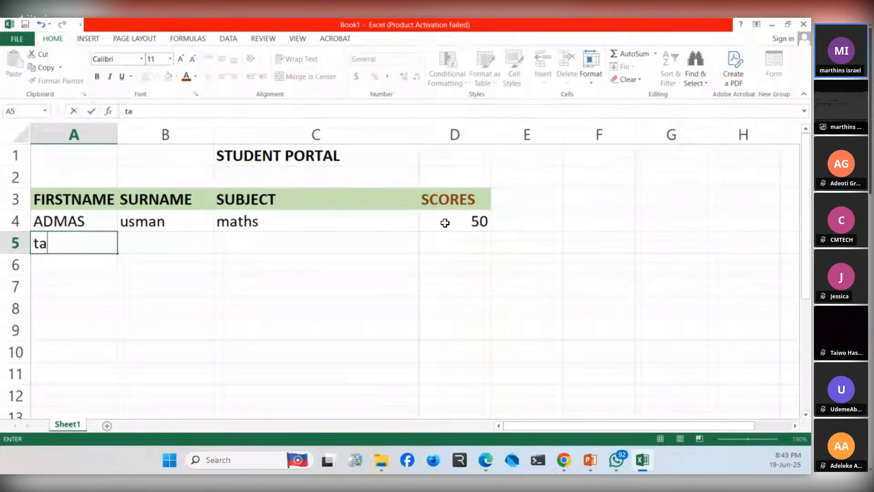
type("iwo")
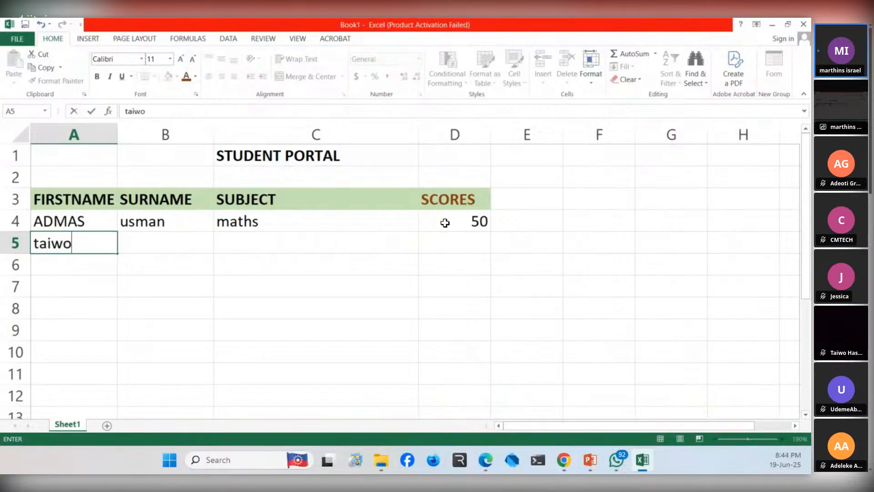
key("Tab")
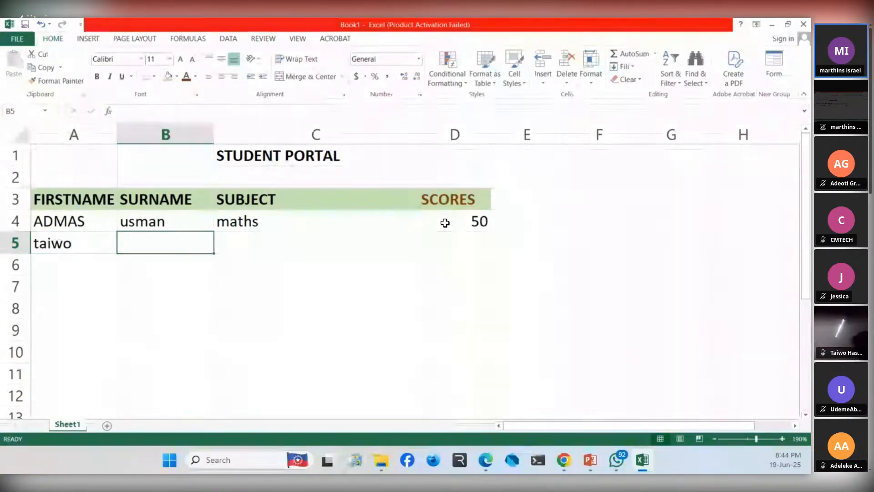
type("hassan")
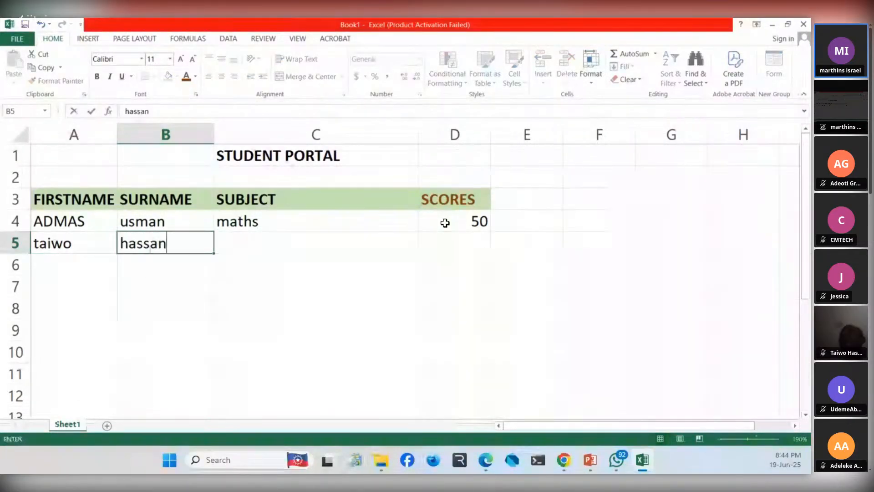
- Enter the subject "english" in cell C5 and the score 100 in cell D5 for the second student
key("Tab")
type("english")
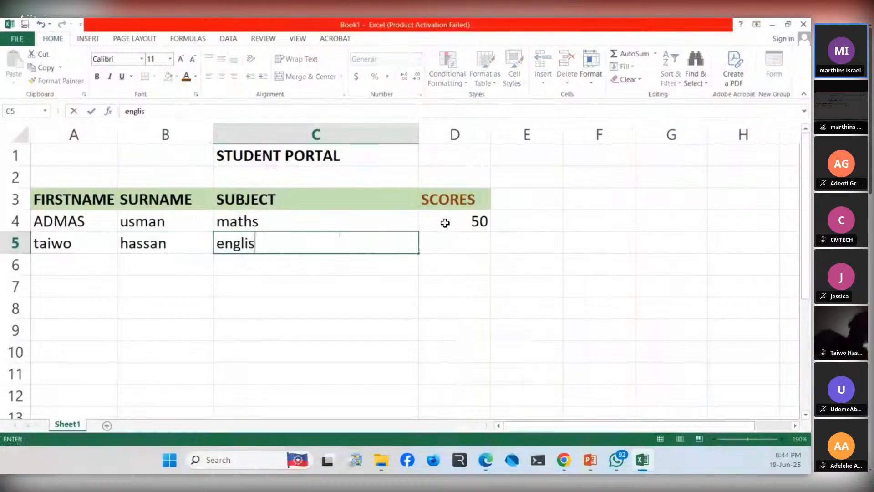
key("Tab")
type("100")
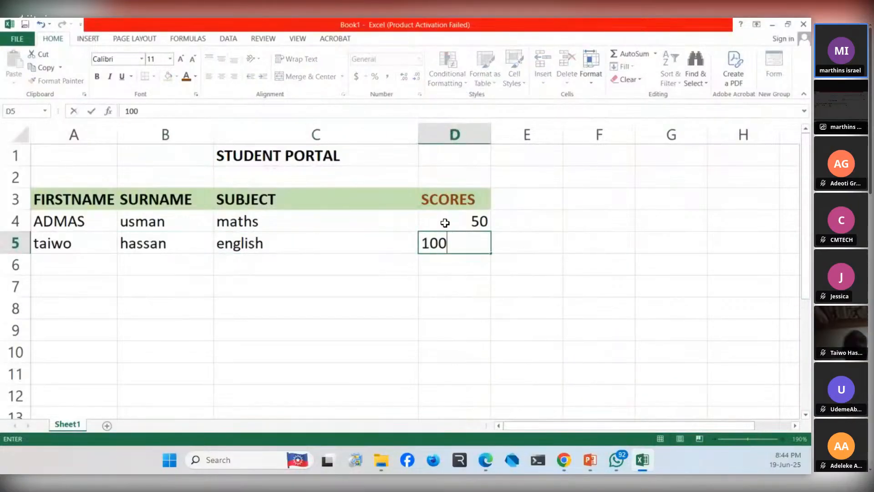
key("shift+Tab")
key("shift+Tab")
key("Return")
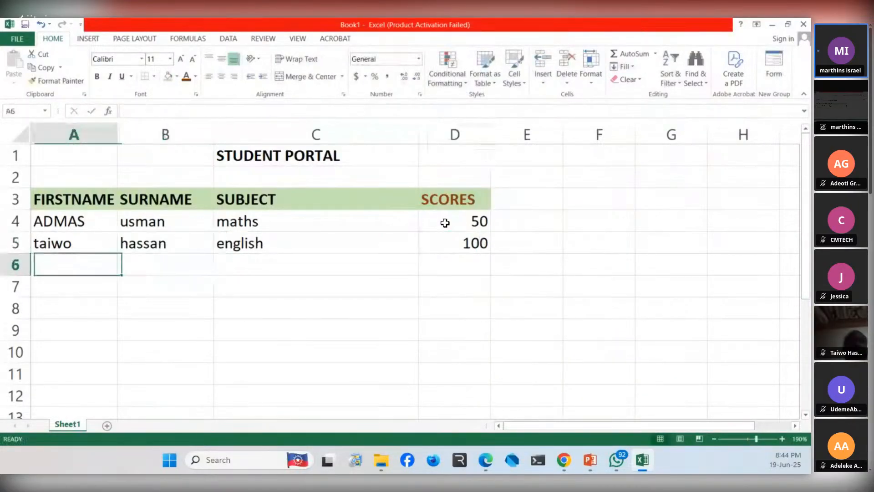
key("Up")
key("Up")
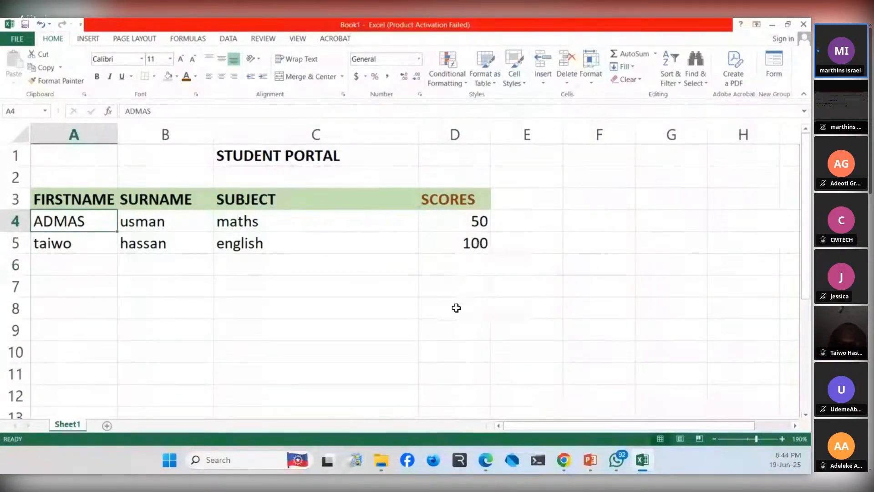
left_click(456, 308)
key("Up")
key("Up")
key("Up")
key("Up")
key("Up")
key("Down")
key("Down")
key("Down")
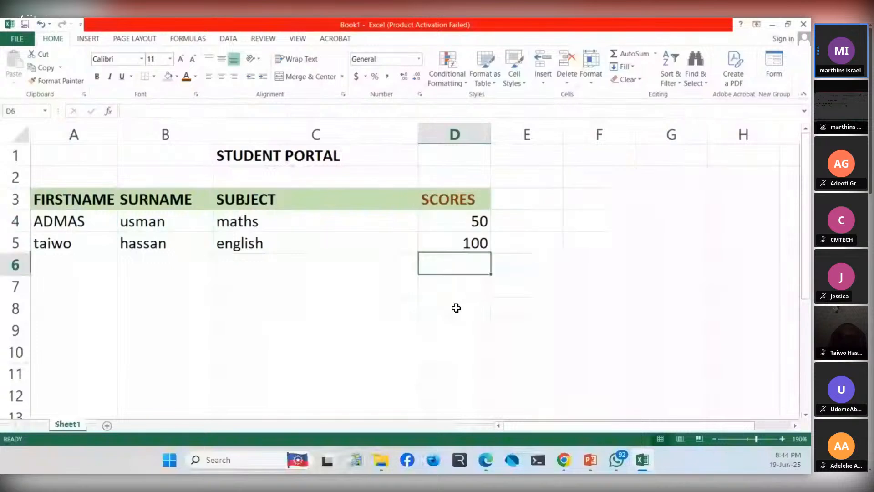
- Enter the label "TOTAL" in cell D8, below the student scores
left_click(456, 307)
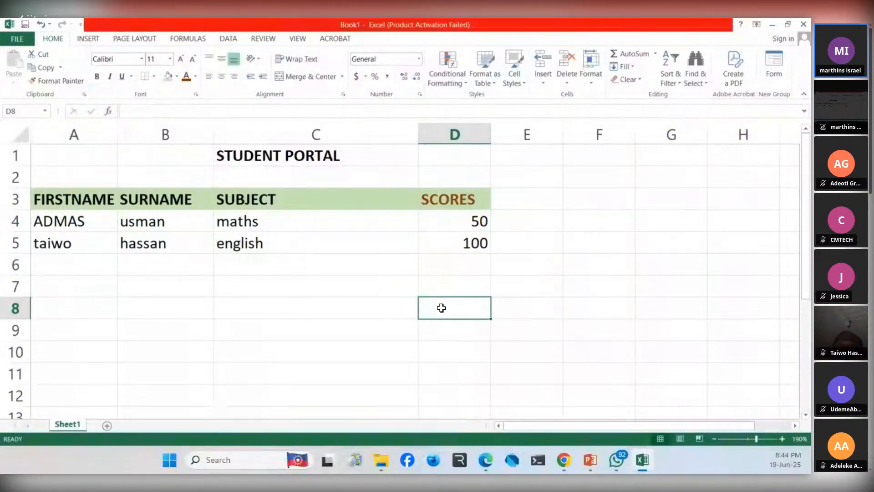
type("T")
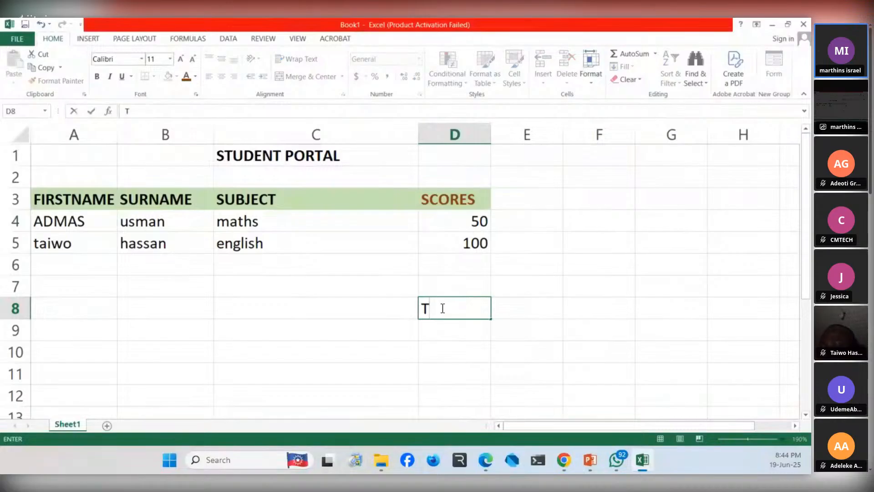
type("OTAL")
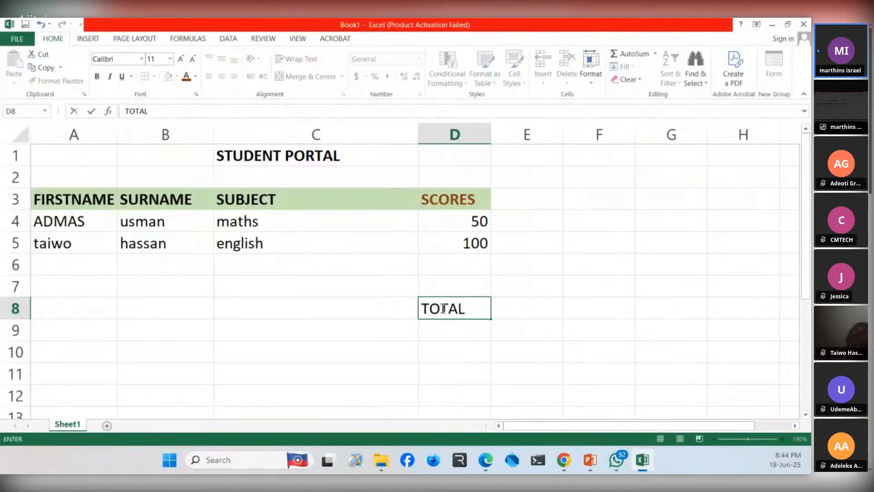
key("Left")
key("Right")
key("shift+Left")
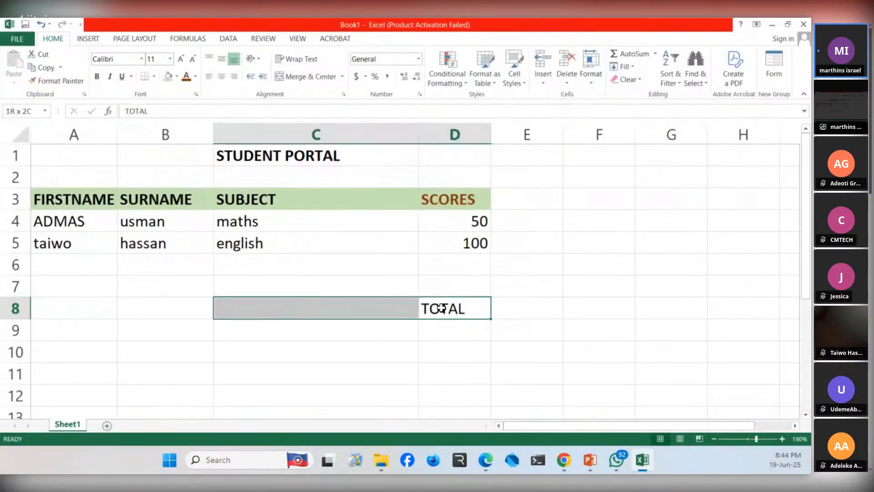
- Make the "TOTAL" label in cell D8 bold
left_click(442, 308)
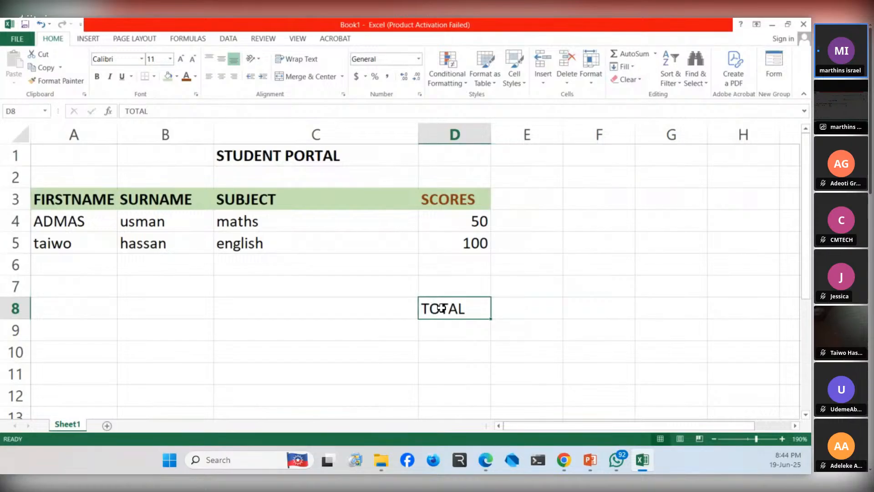
key("ctrl+b")
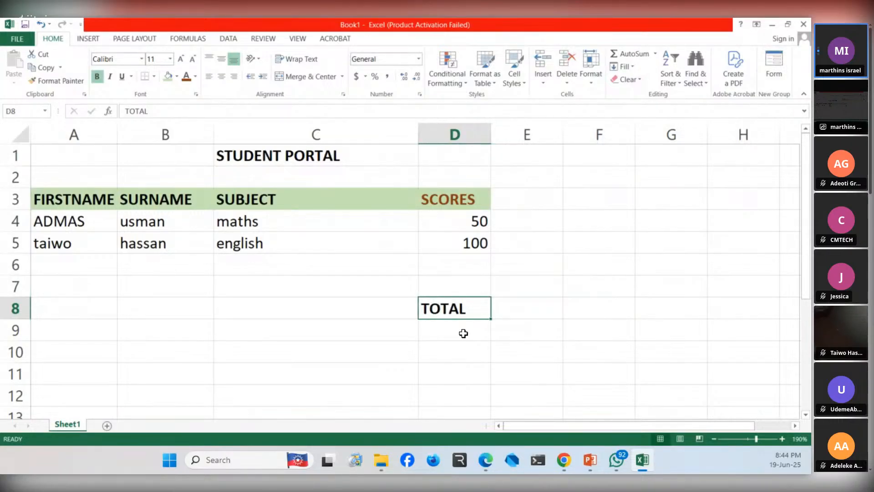
left_click(462, 330)
left_click(473, 309)
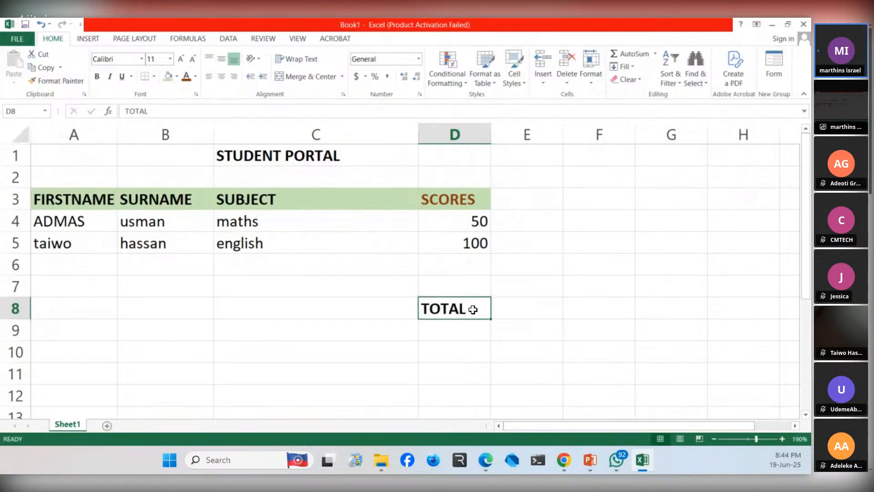
- Extend the label in cell D8 to read "TOTAL =" and select the empty cell D9 beneath it
double_click(474, 310)
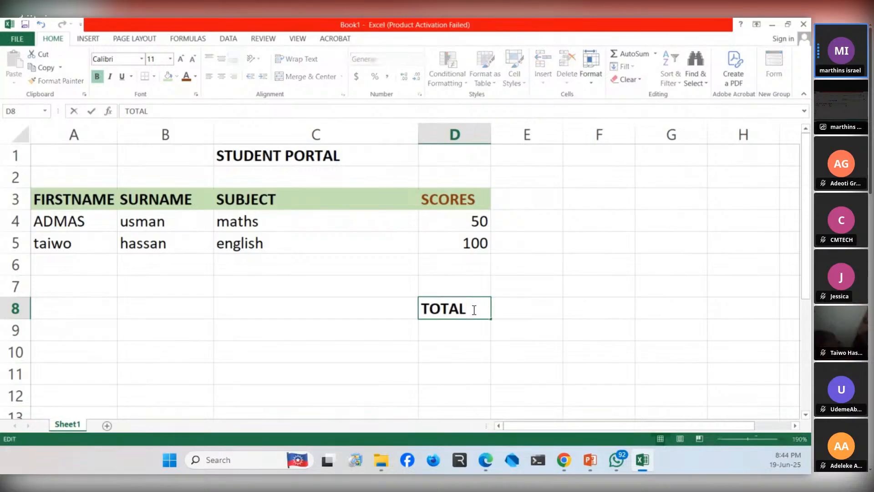
type("=")
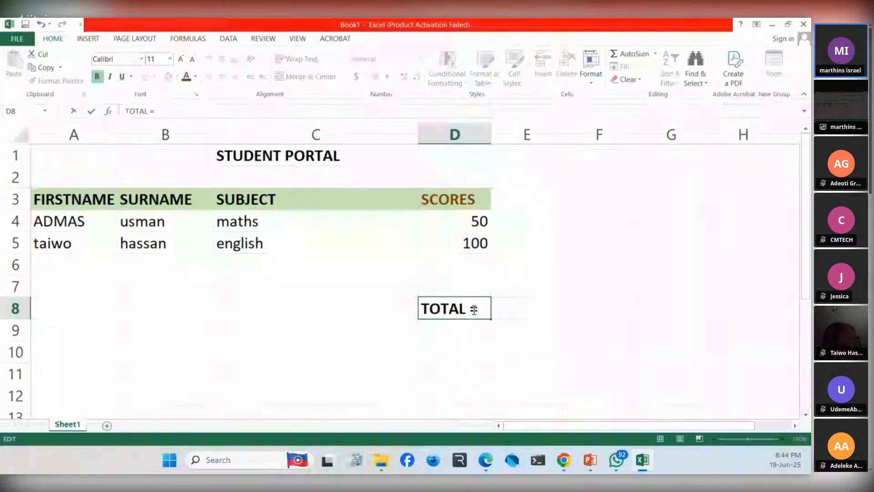
left_click(450, 335)
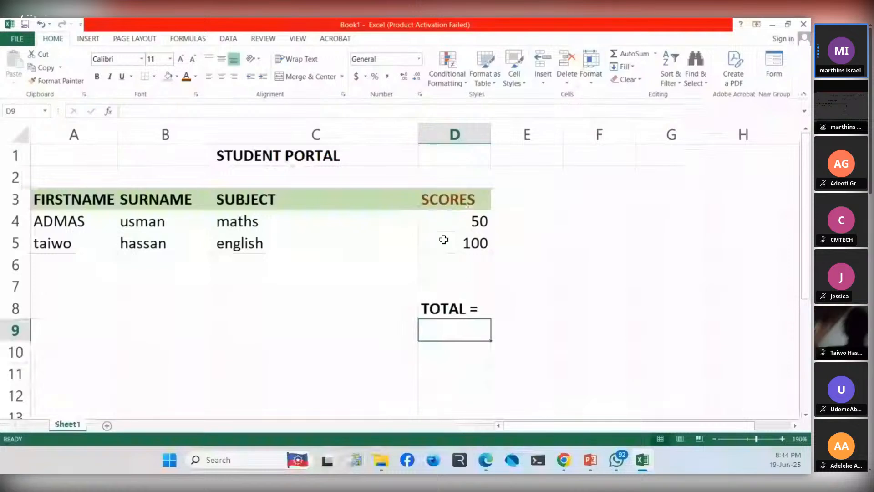
left_click(541, 335)
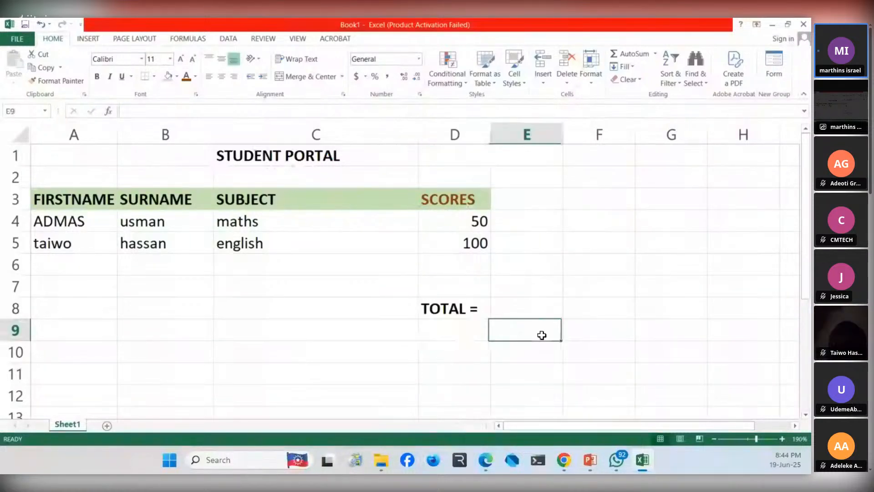
left_click_drag(541, 335, 450, 323)
left_click(451, 328)
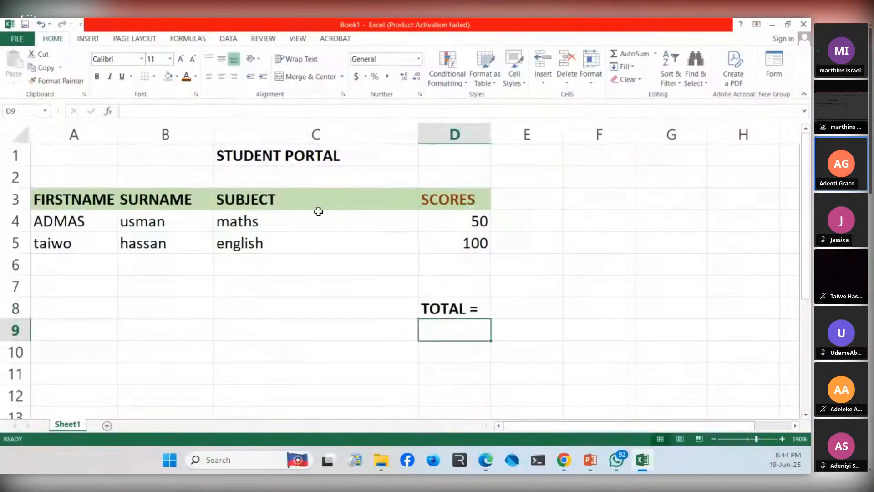
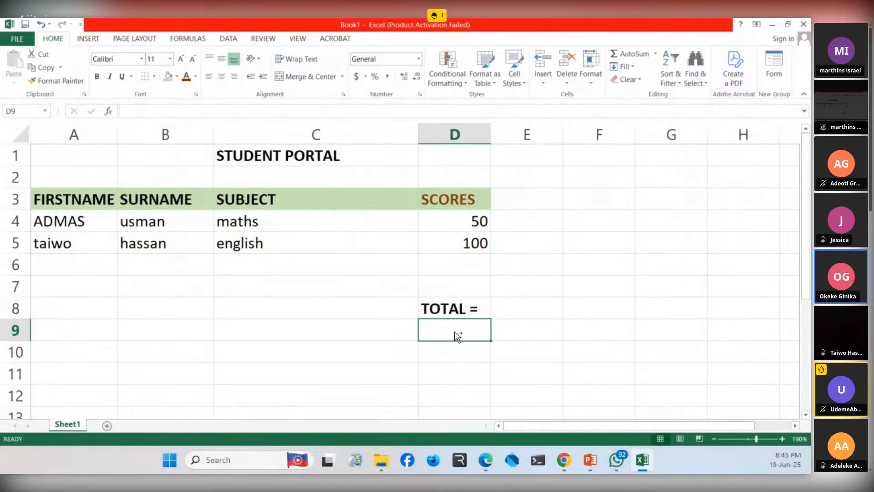
- Enter the formula =D4+D5 in cell D9 to add the two student scores
scroll(455, 337, "up", 3)
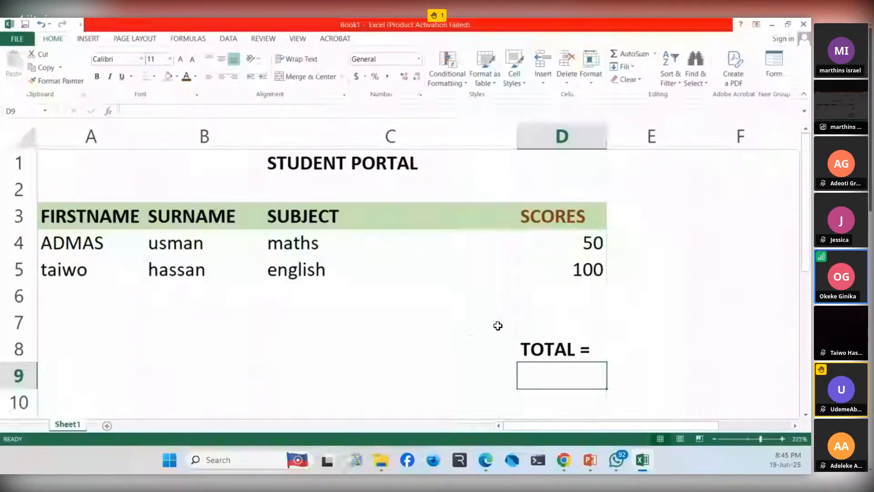
scroll(497, 326, "up", 1)
scroll(498, 325, "up", 1)
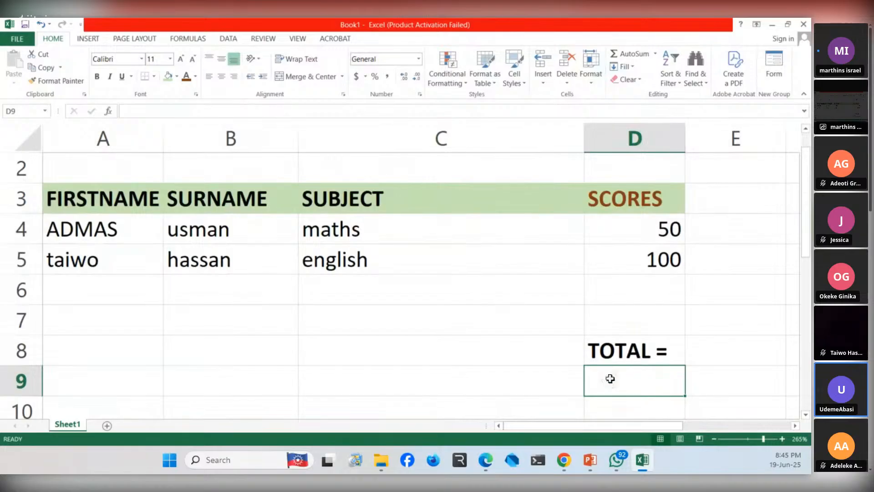
type("=")
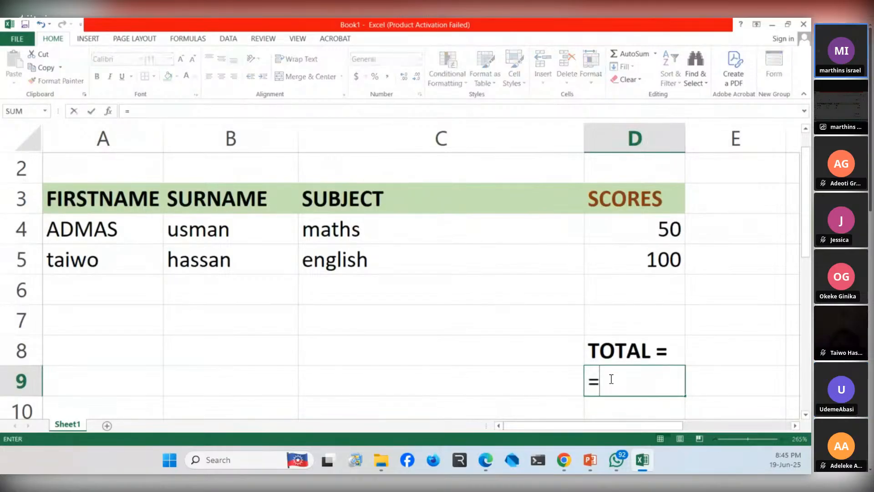
type("D")
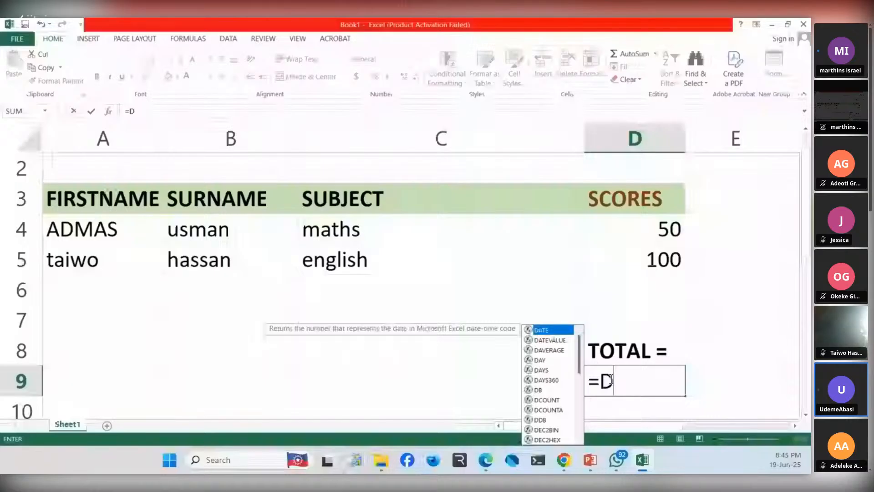
type("4")
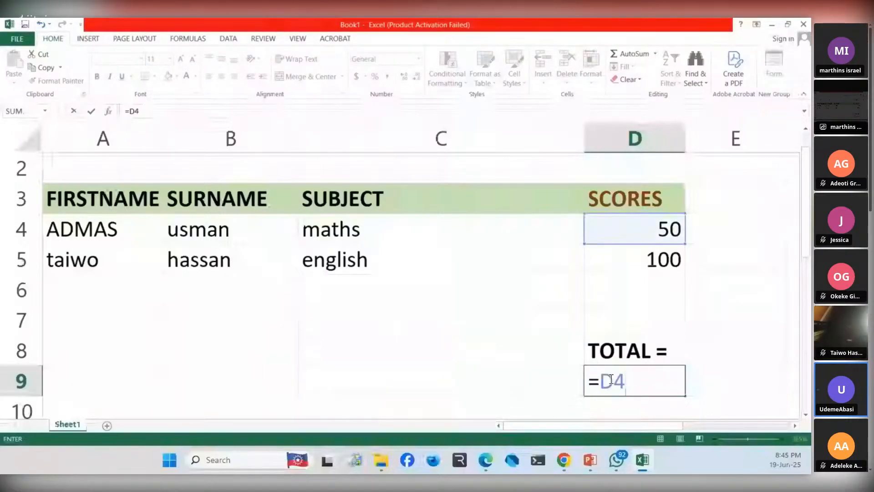
type("+D5")
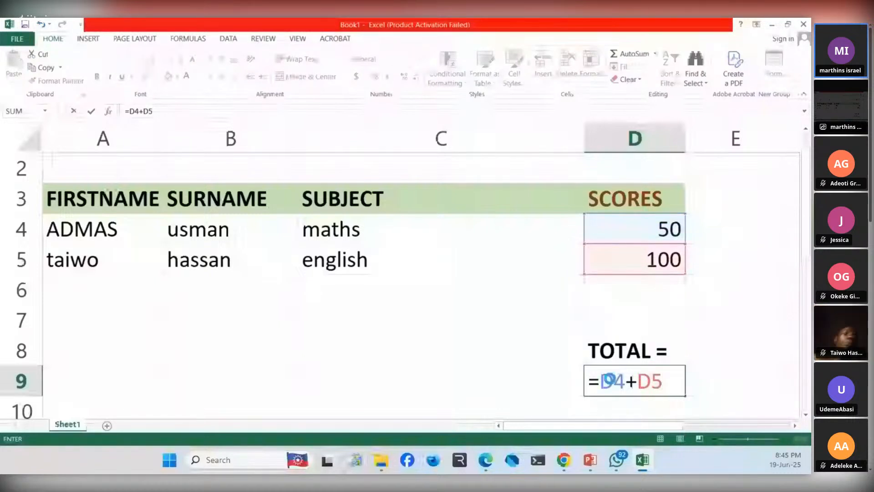
key("Return")
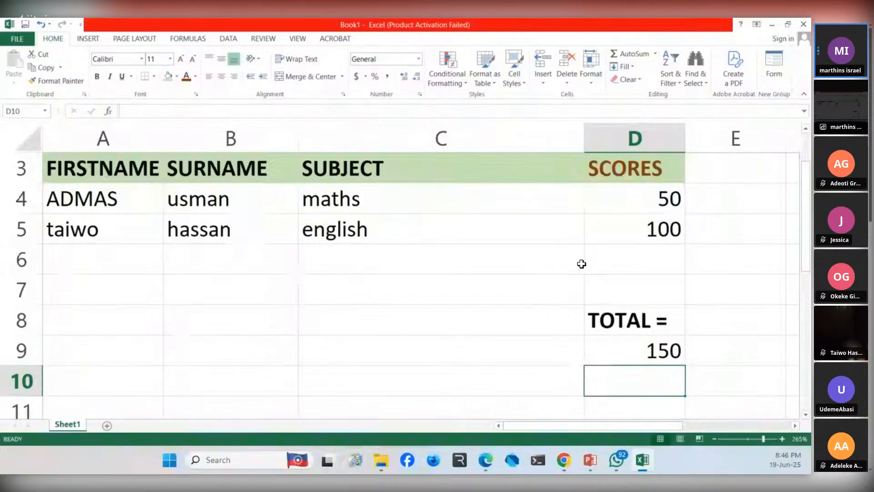
- Cut the formula in cell D9 back to a reference to the first score only, =D4
scroll(582, 262, "down", 3)
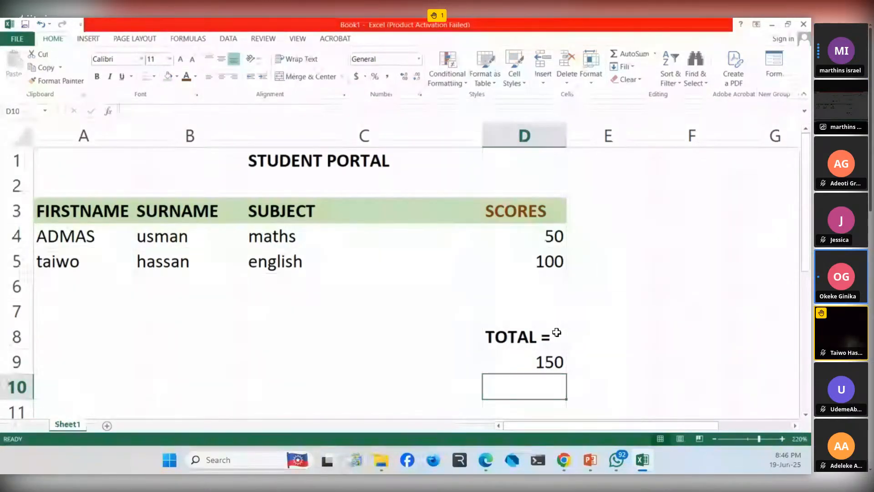
scroll(556, 332, "up", 1)
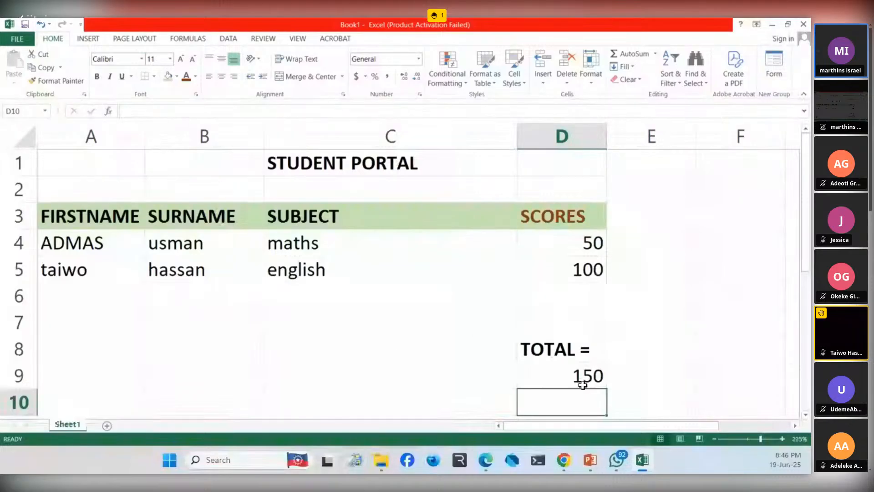
left_click(642, 343)
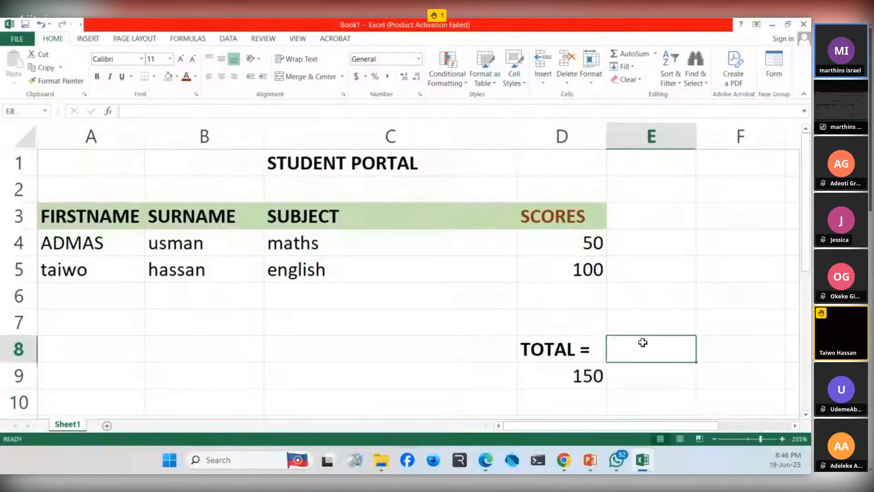
double_click(575, 372)
key("BackSpace")
key("BackSpace")
key("BackSpace")
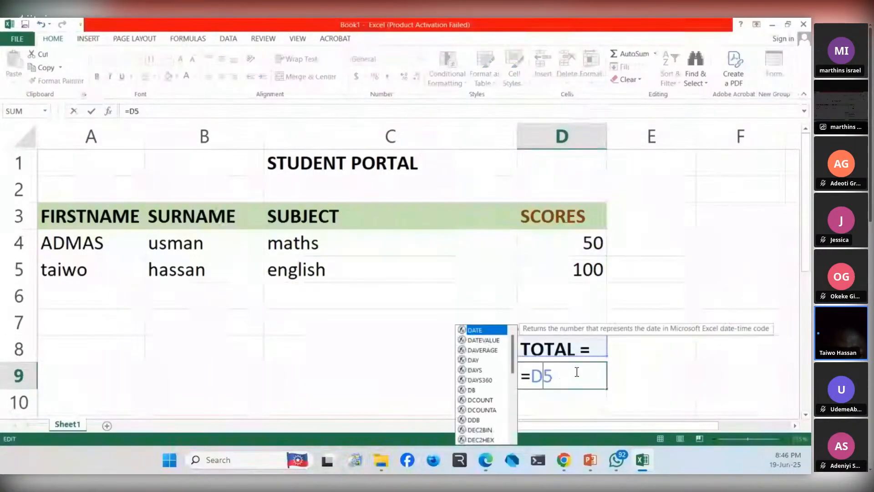
key("BackSpace")
key("Delete")
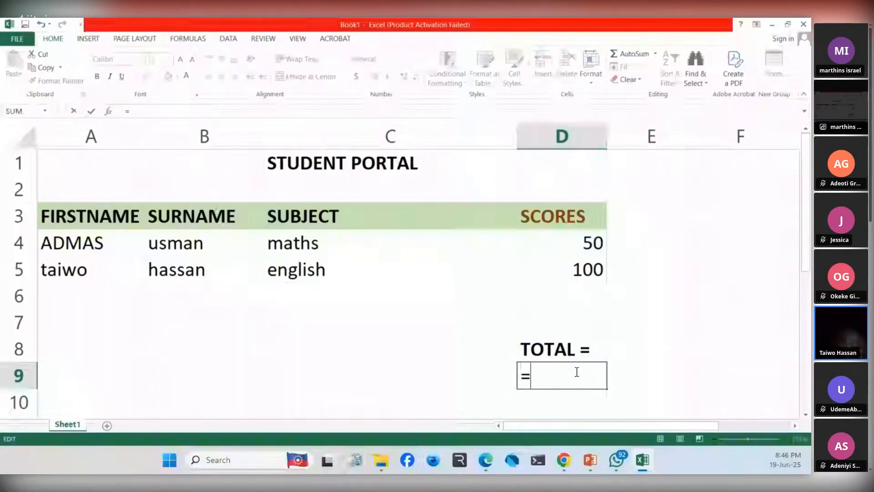
type("D")
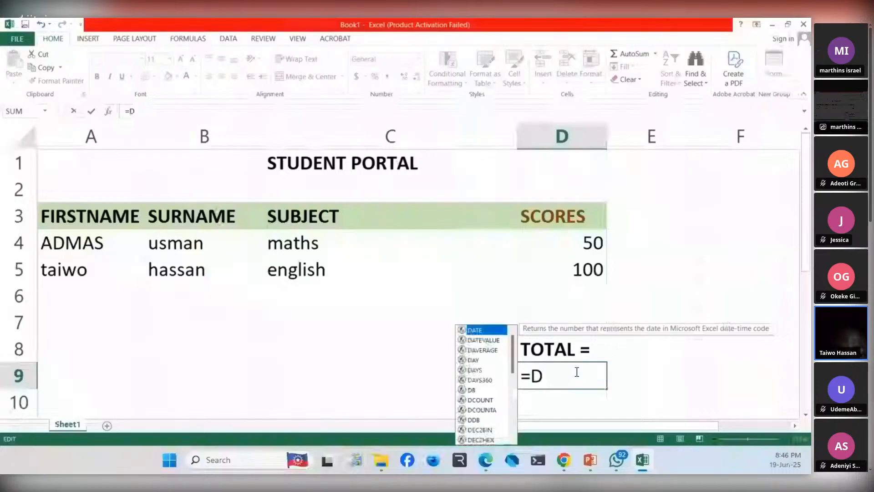
type("4")
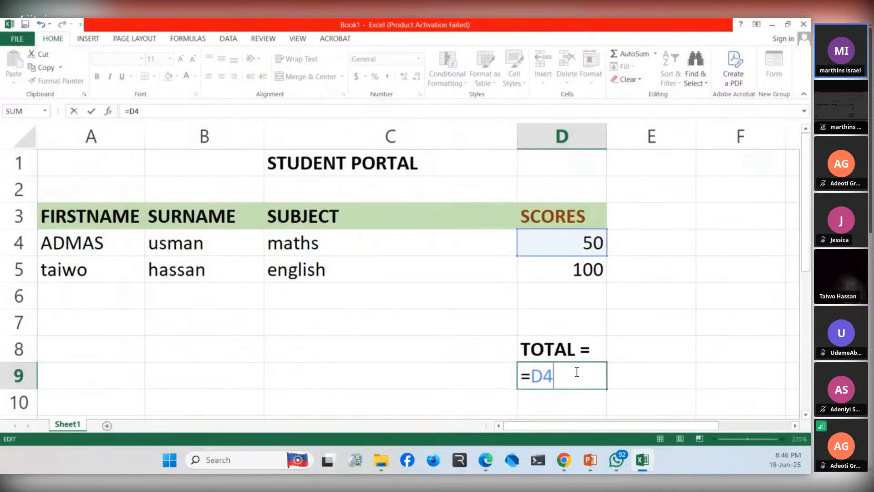
type("+")
key("BackSpace")
type("_")
key("BackSpace")
type("0")
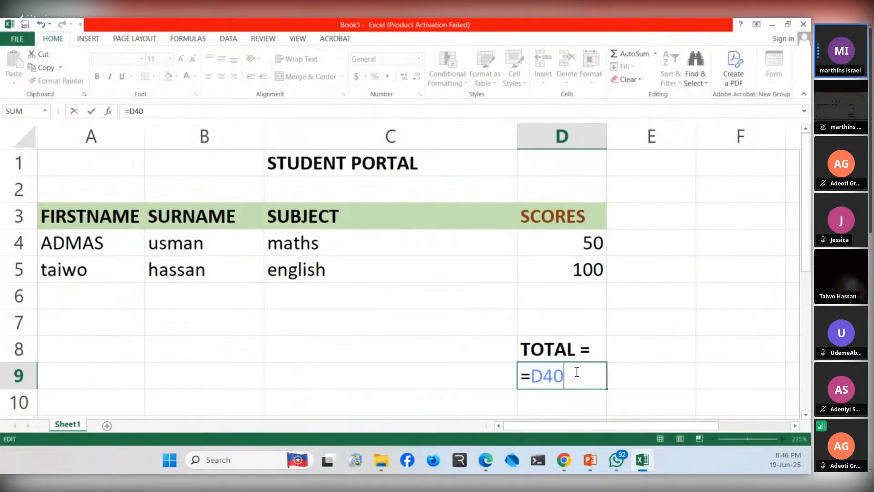
key("BackSpace")
type("(")
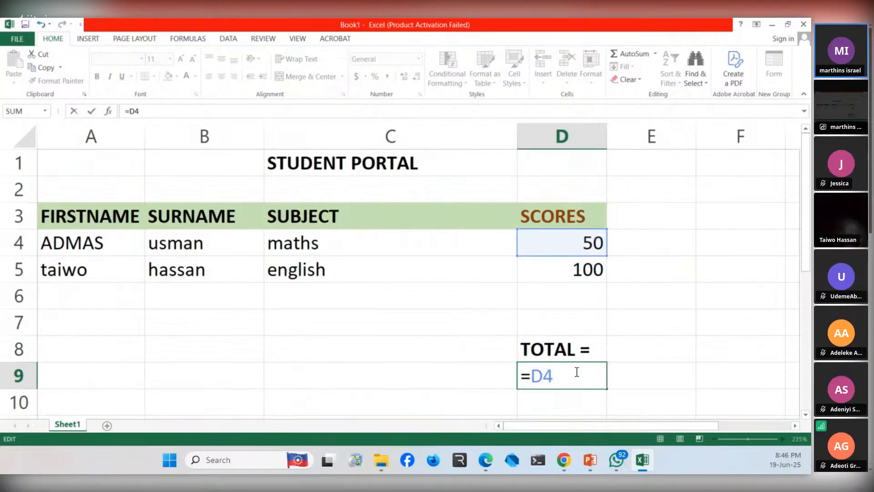
type("+^")
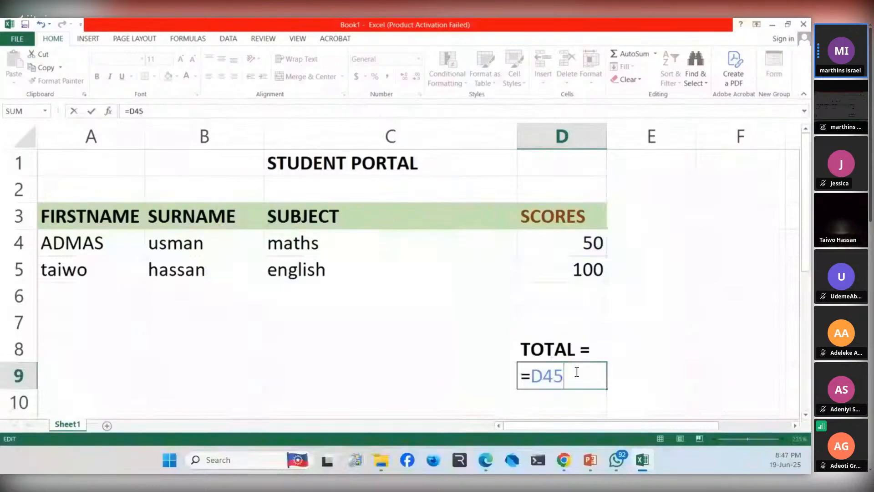
key("BackSpace")
type("!")
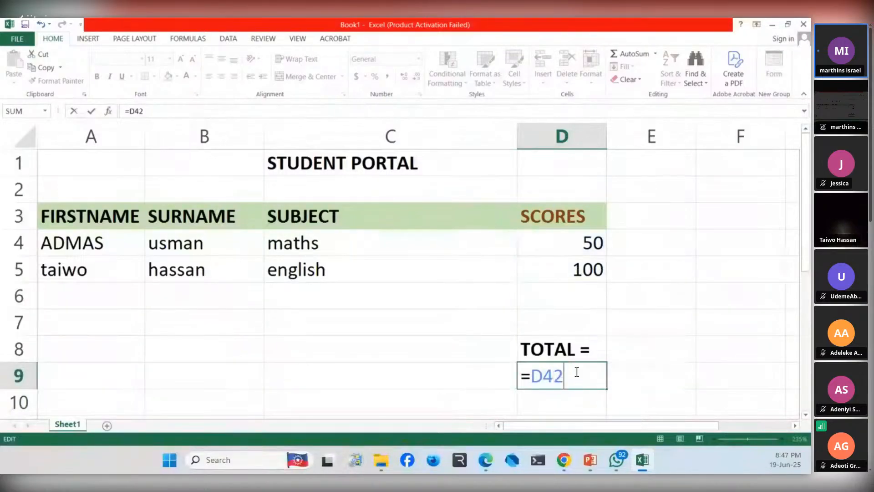
key("BackSpace")
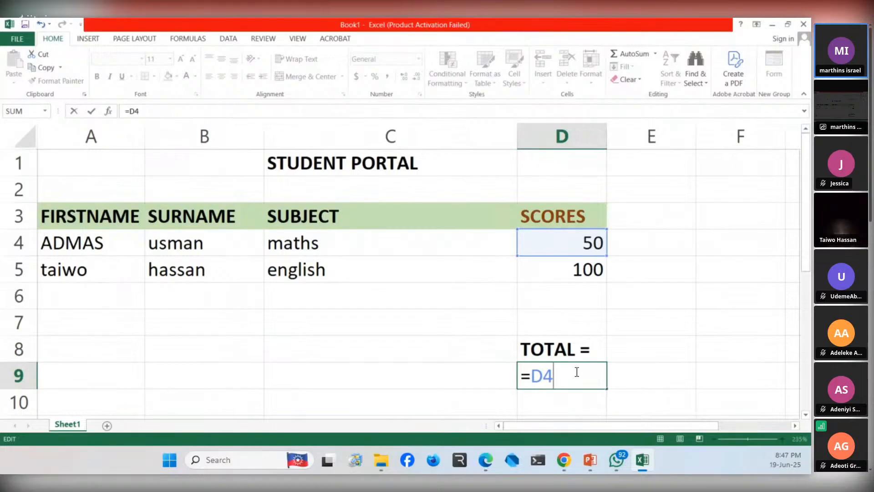
type("}")
type("+")
key("BackSpace")
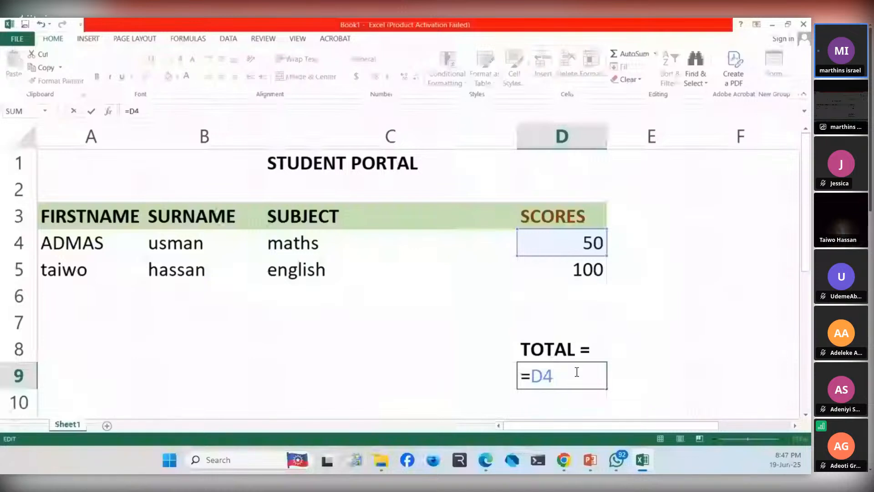
type("~")
key("BackSpace")
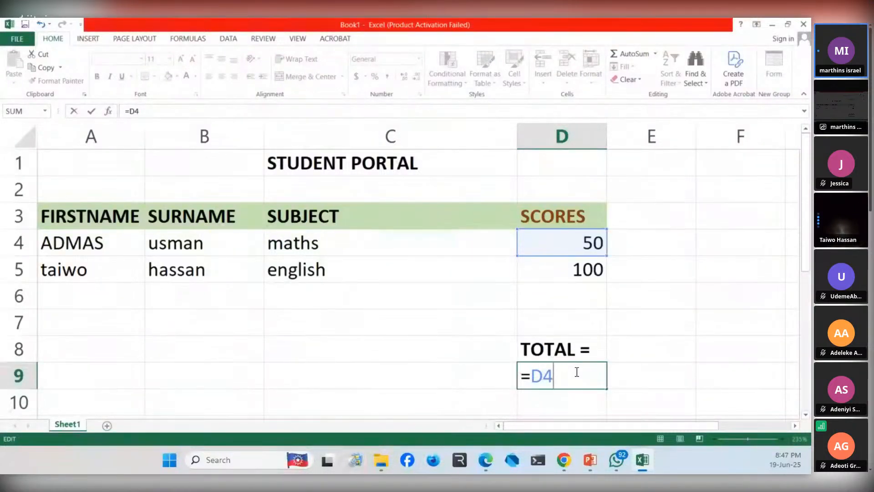
type("\\")
key("BackSpace")
- Complete the formula in cell D9 as =D4-D5 to subtract the second score from the first
type("-D5")
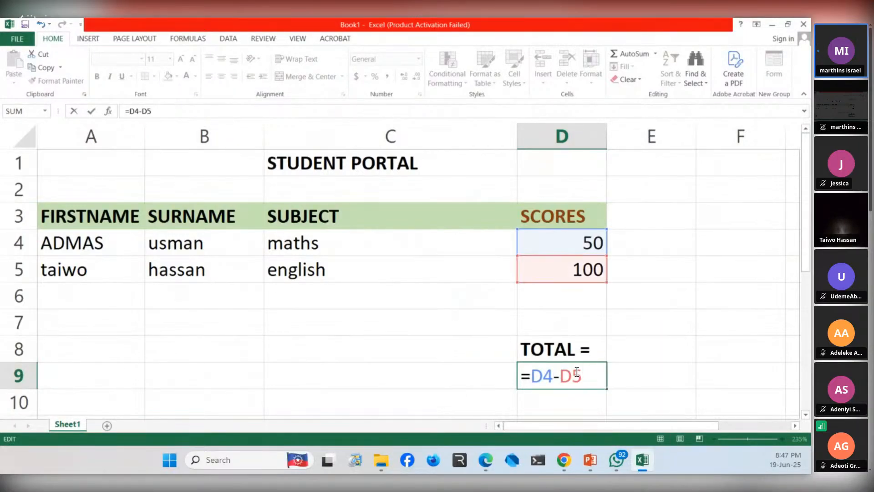
key("Return")
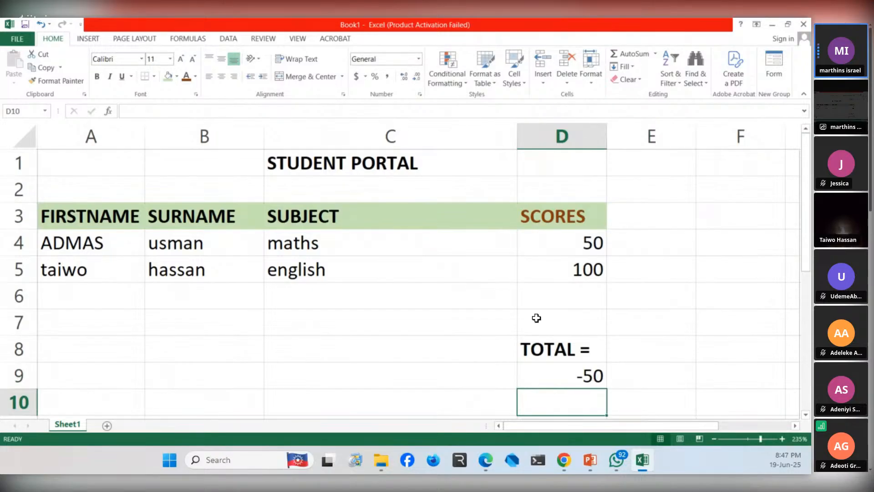
- Replace the contents of cell D9 with the formula =D5-D4 to subtract the first score from the second
left_click(576, 376)
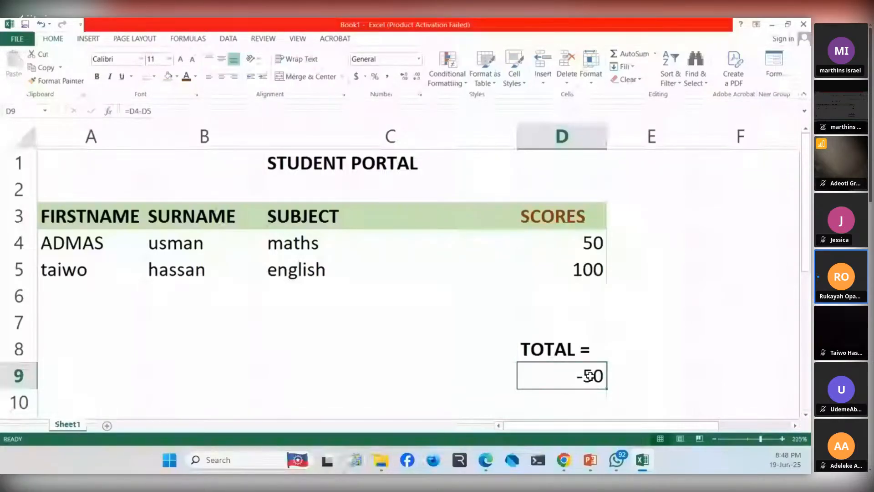
key("BackSpace")
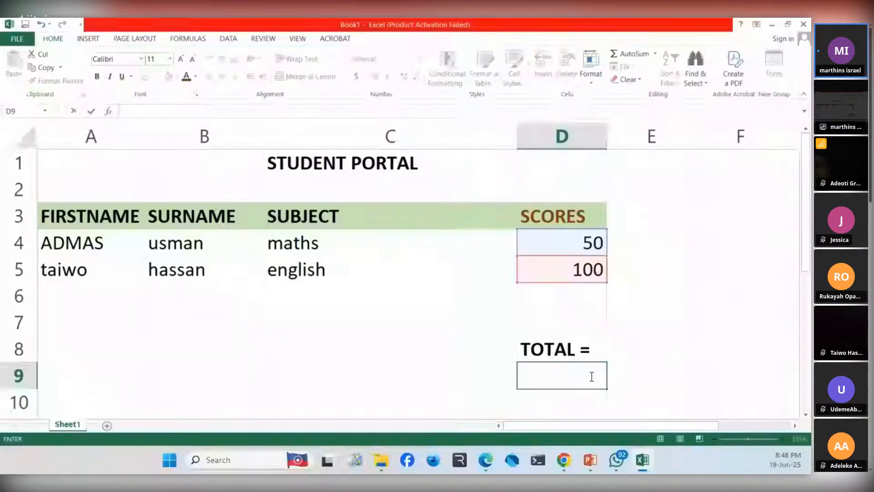
type("=")
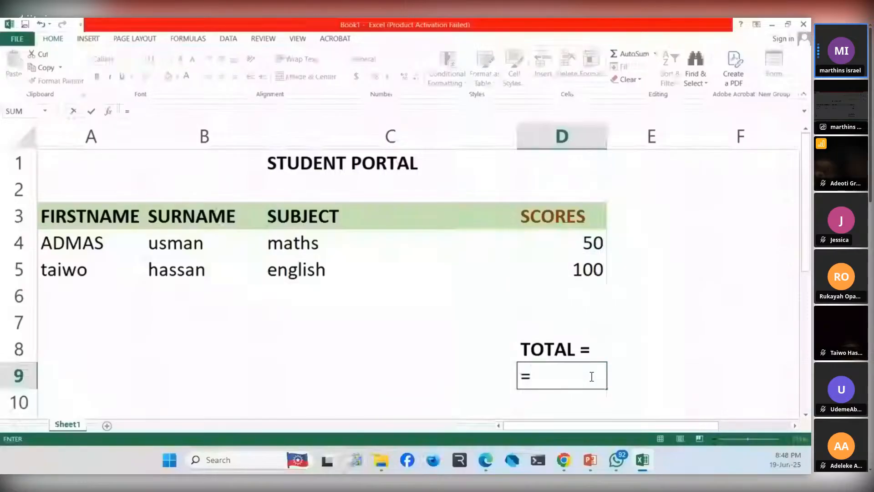
type("D")
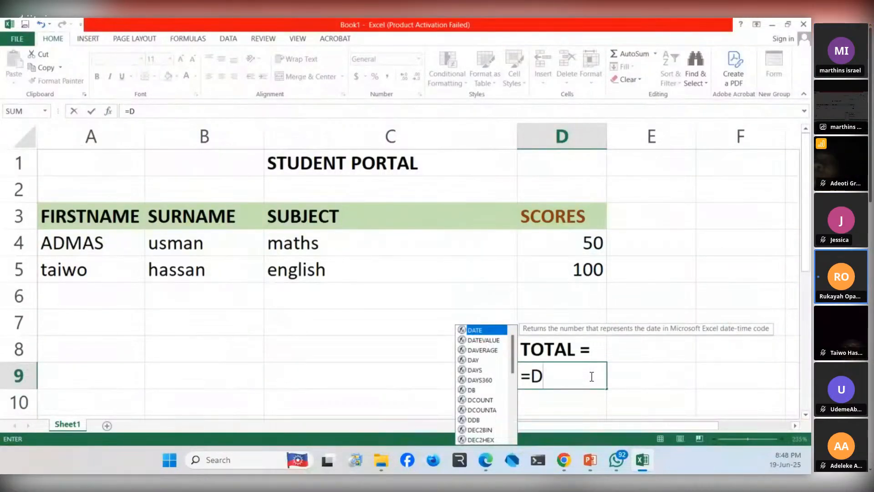
type("4")
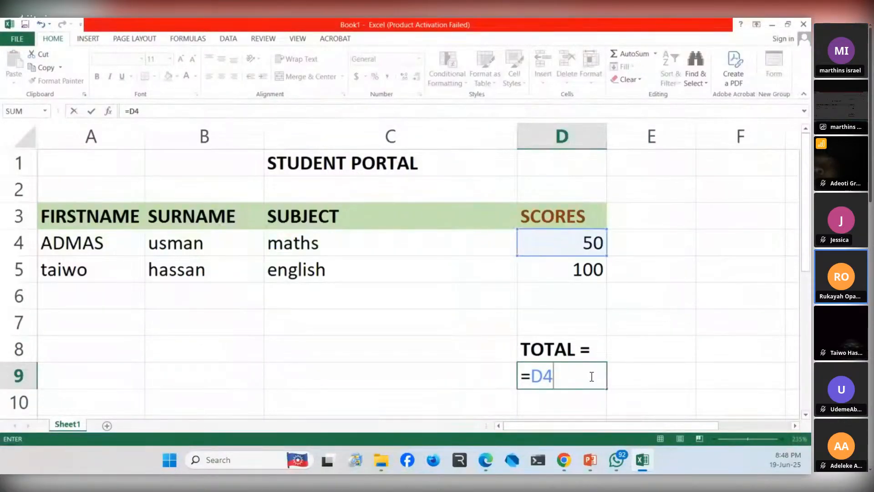
key("BackSpace")
type("5")
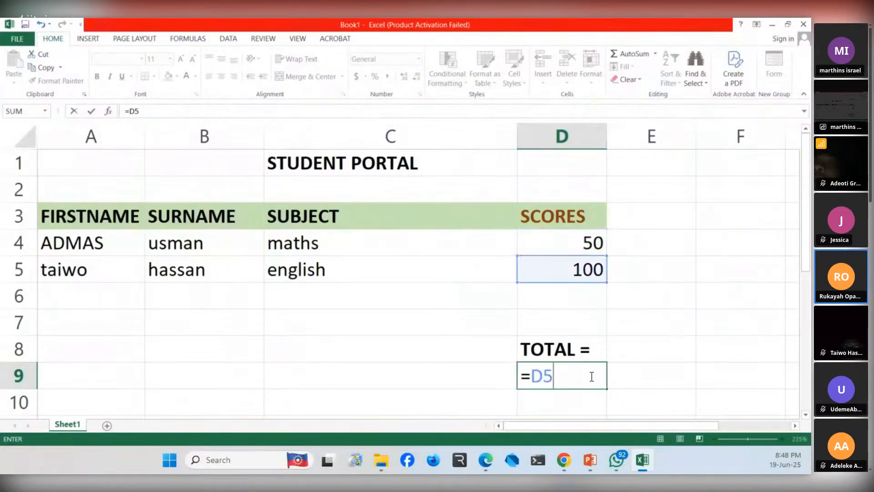
type("-D4")
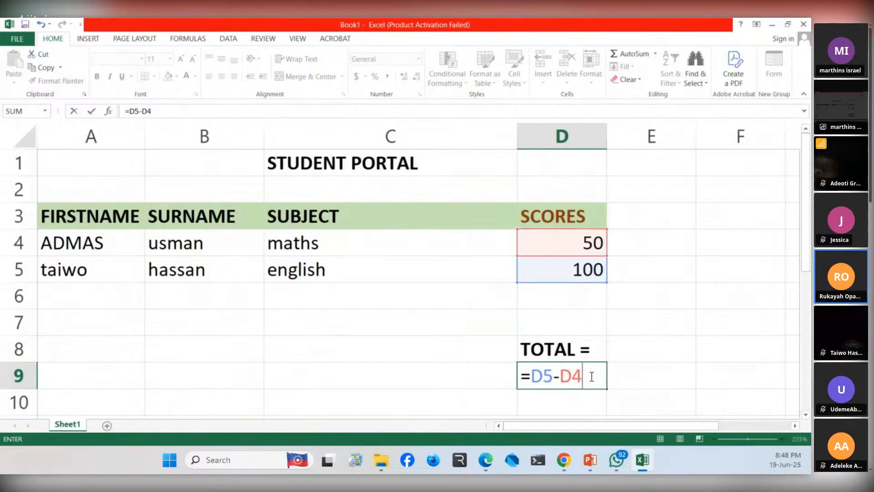
key("Return")
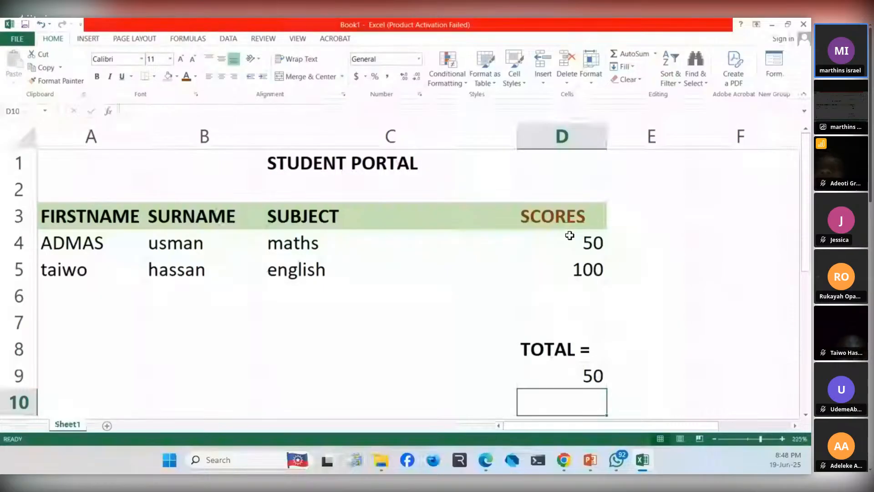
left_click(577, 269)
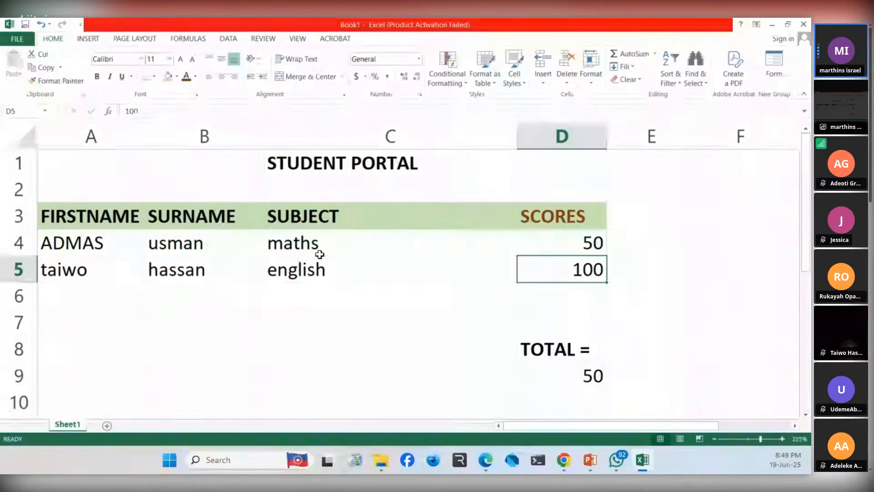
left_click(573, 244)
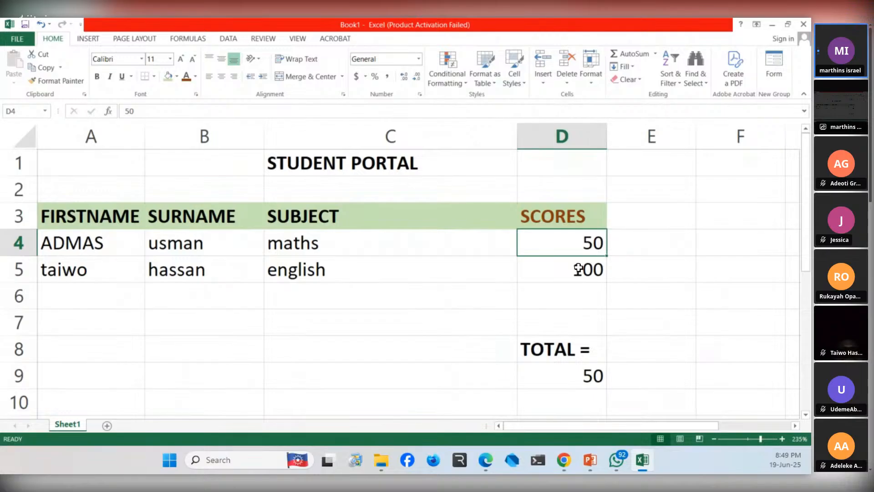
left_click(564, 274)
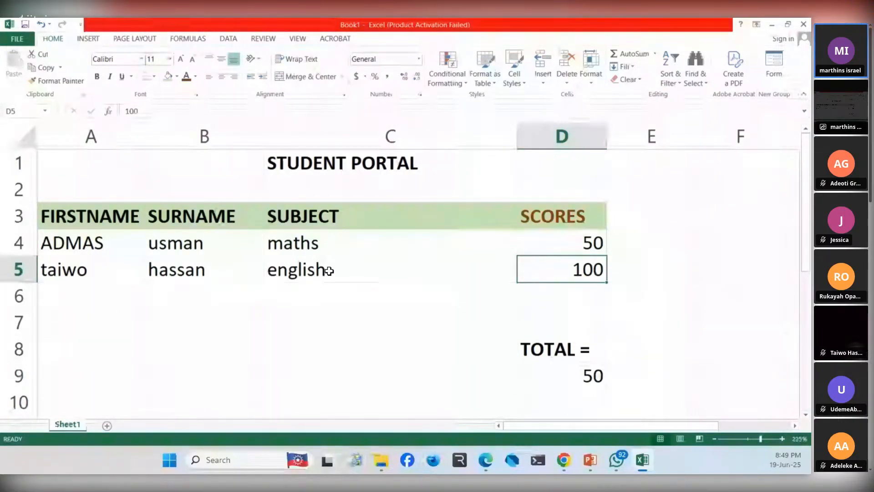
left_click(510, 339)
left_click(587, 359)
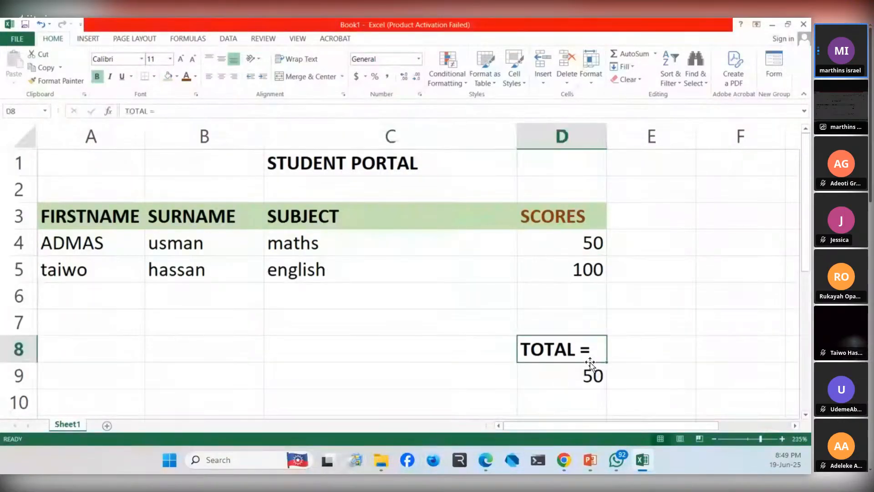
scroll(444, 303, "down", 2, "ctrl")
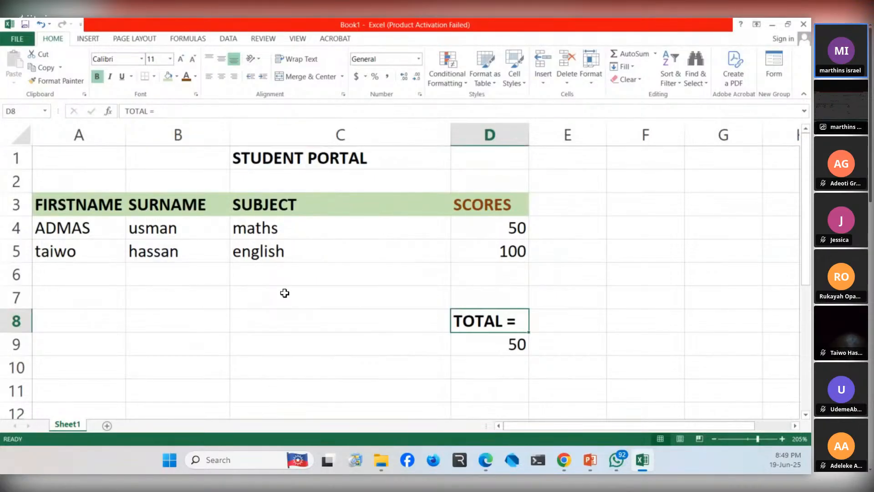
scroll(285, 293, "down", 1)
scroll(285, 293, "up", 1)
scroll(285, 293, "up", 1)
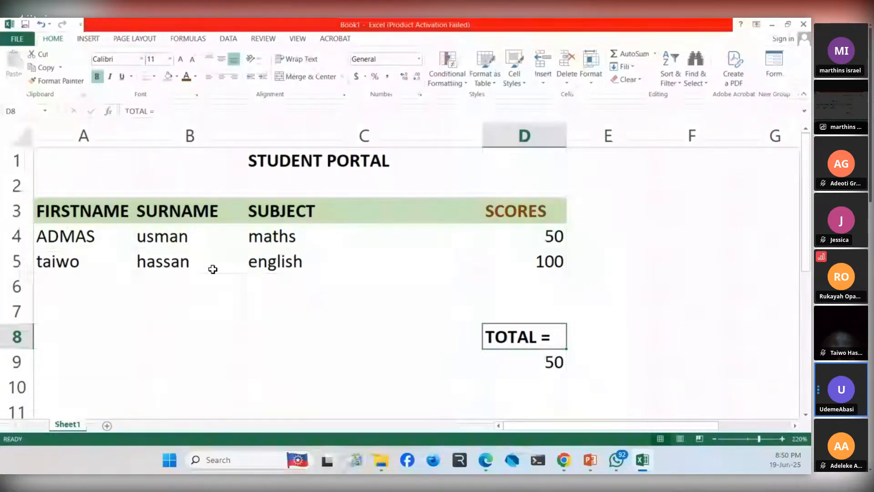
left_click(82, 265)
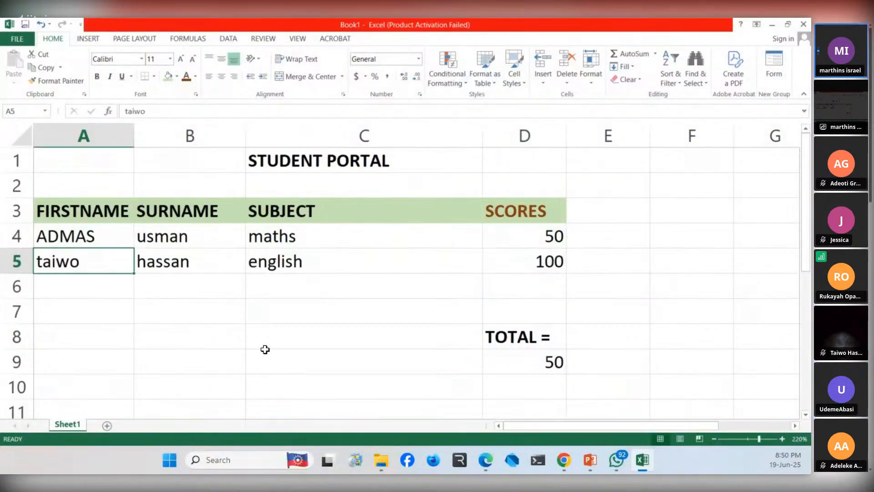
left_click(166, 329)
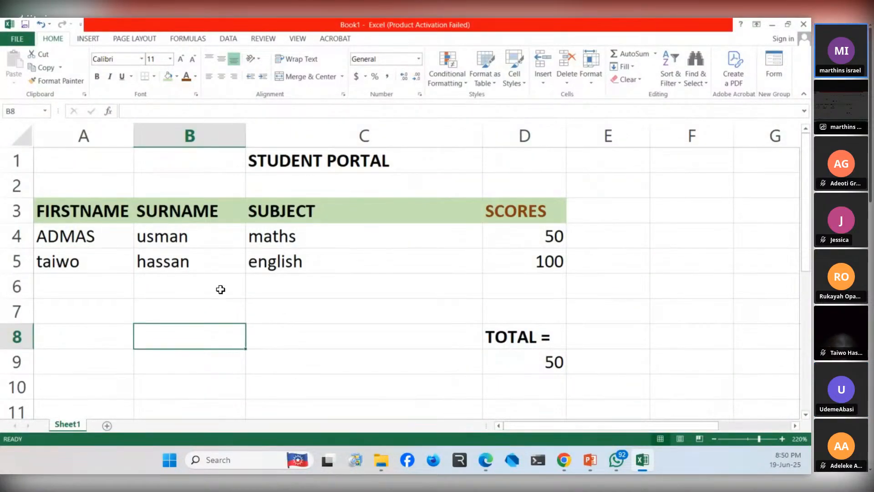
scroll(305, 290, "down", 4)
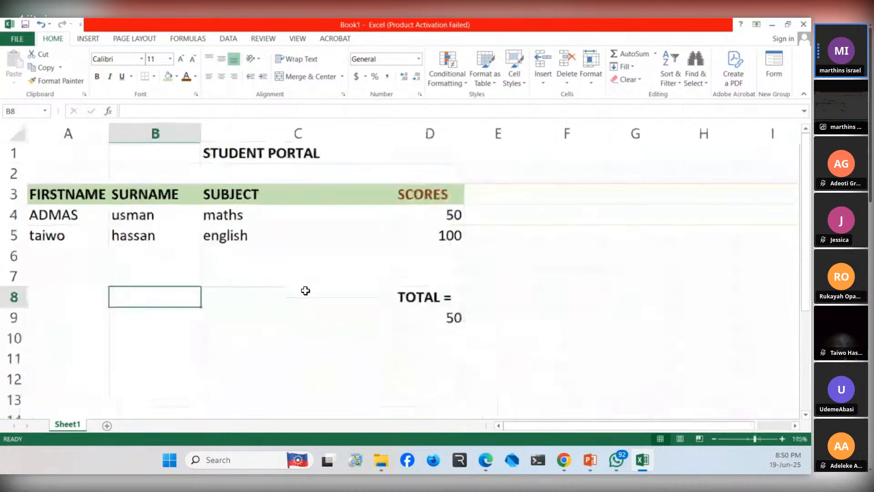
scroll(306, 290, "up", 2)
scroll(305, 290, "up", 1)
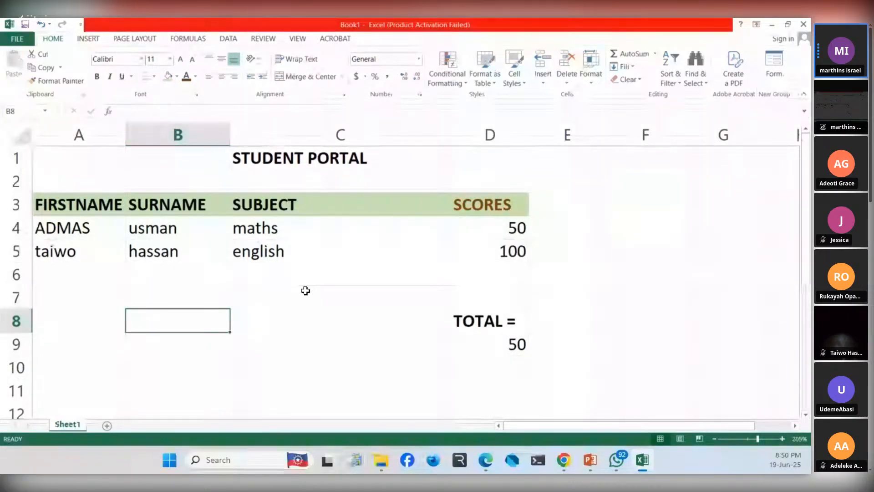
- Review the student table, going through its first name and surname cells, FIRSTNAME heading, title cell and the rows around the title
left_click(64, 224)
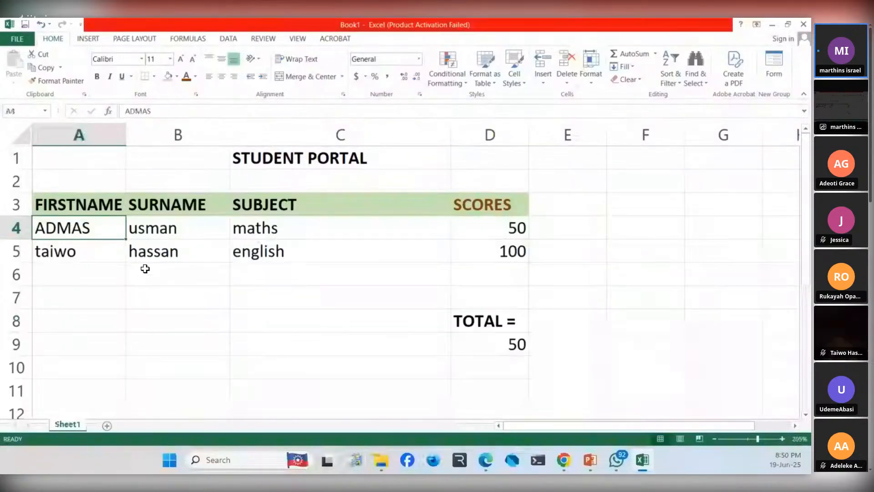
scroll(173, 271, "down", 1, "ctrl")
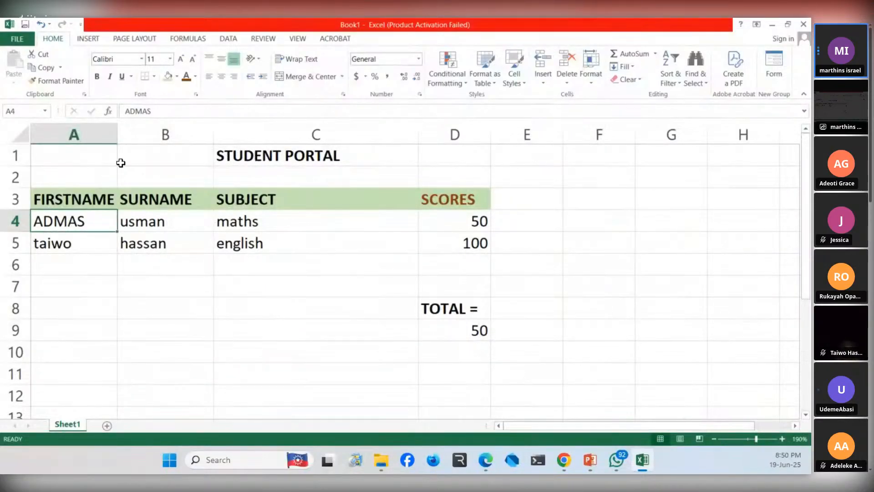
left_click_drag(87, 159, 493, 260)
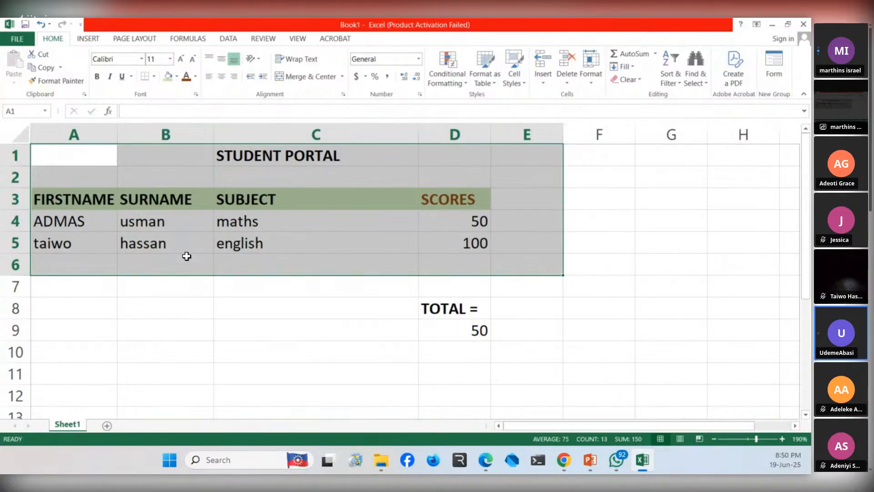
left_click(141, 309)
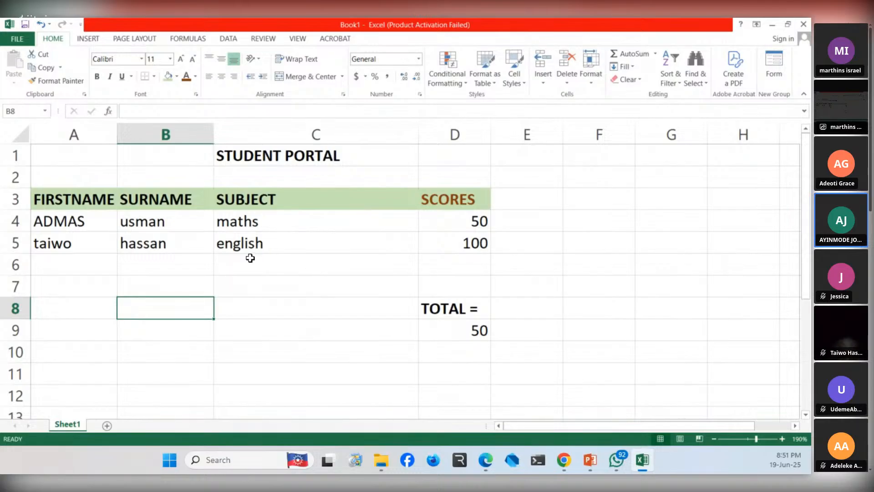
left_click(212, 245)
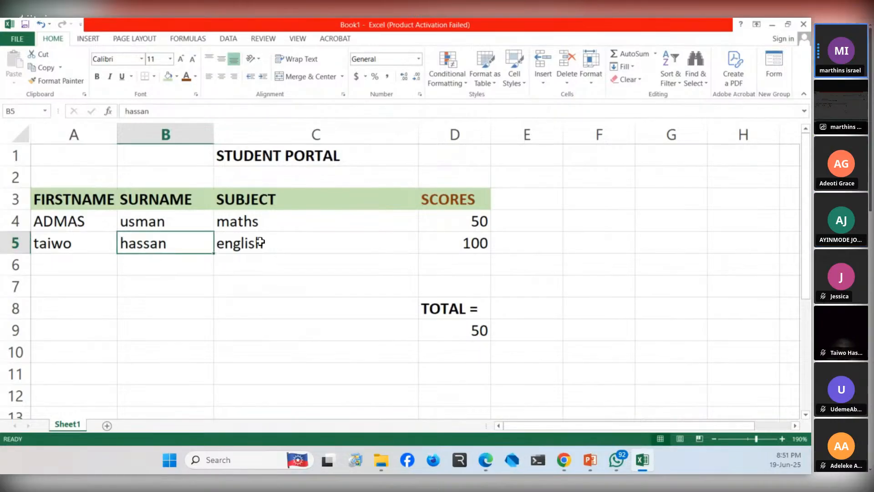
left_click(198, 225)
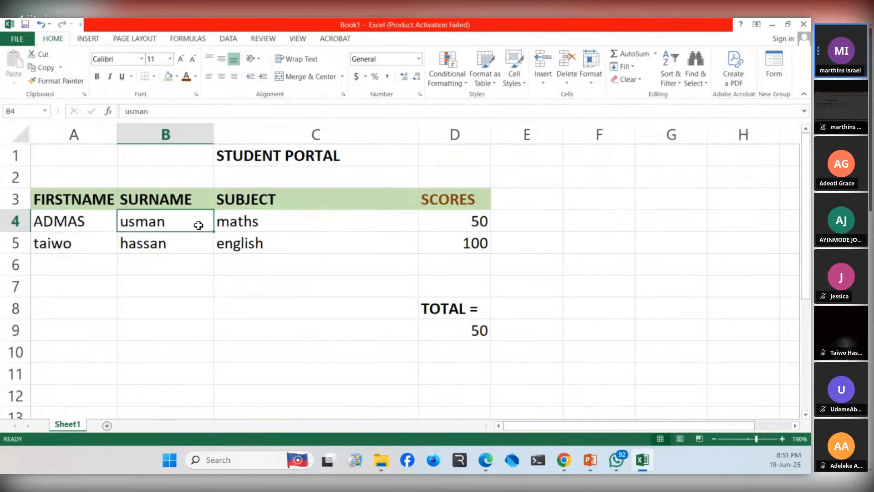
left_click(70, 201)
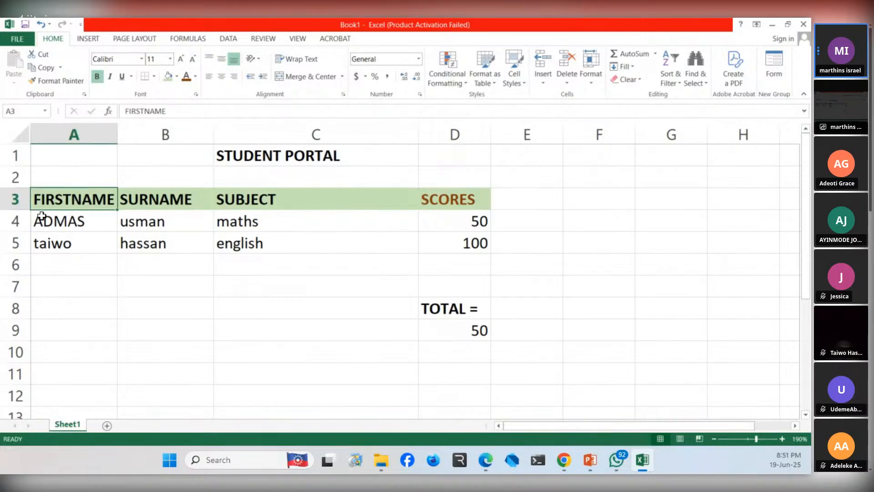
left_click(41, 218)
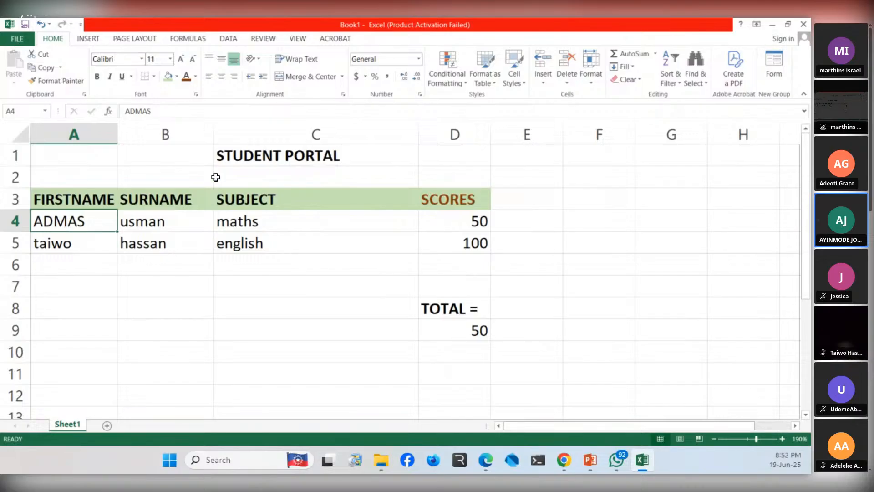
left_click(236, 163)
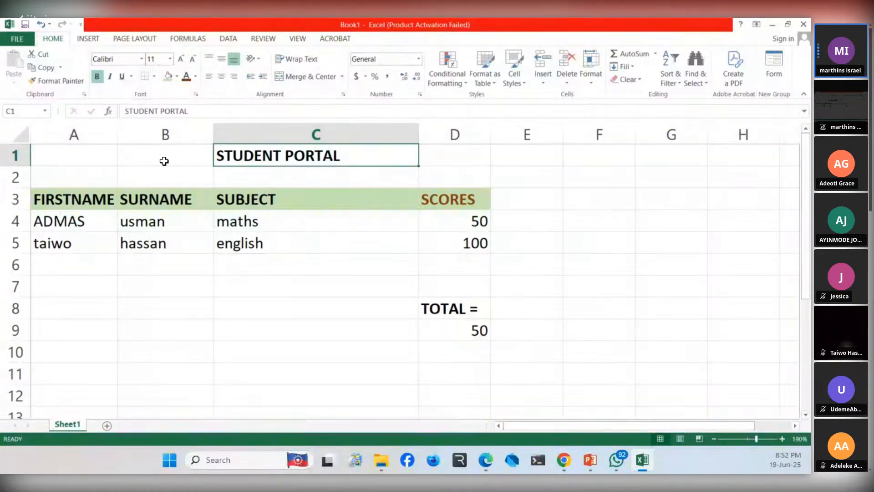
left_click(103, 145)
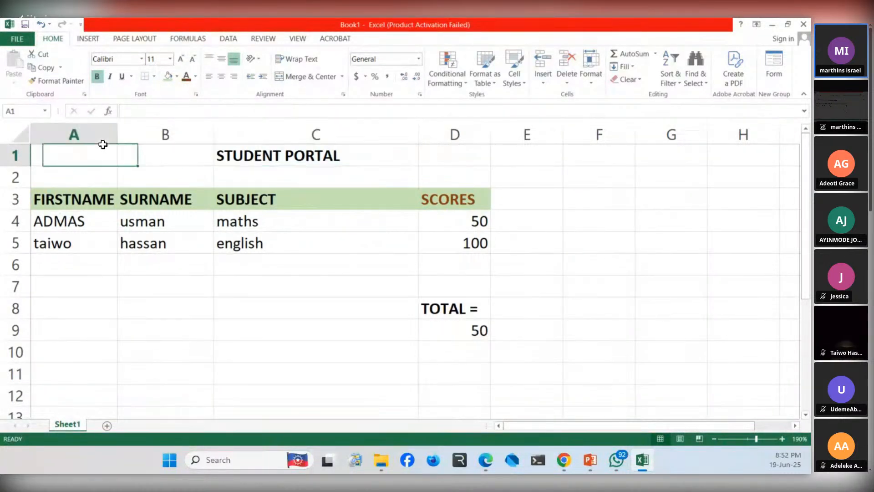
left_click_drag(103, 145, 652, 165)
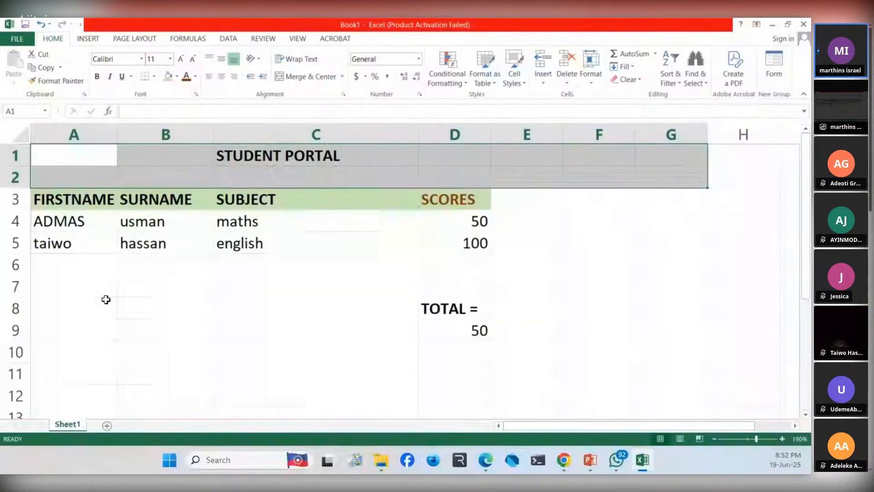
- Add three blank worksheets to the workbook and return to Sheet1
left_click(104, 426)
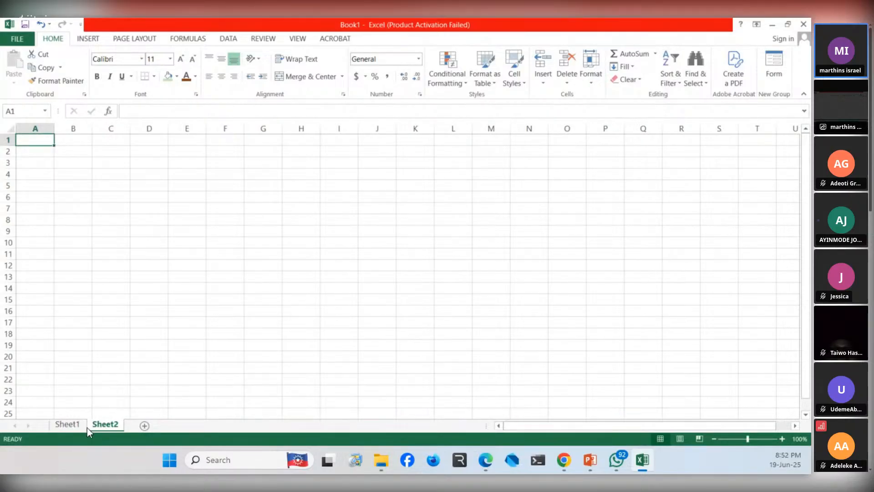
left_click(144, 426)
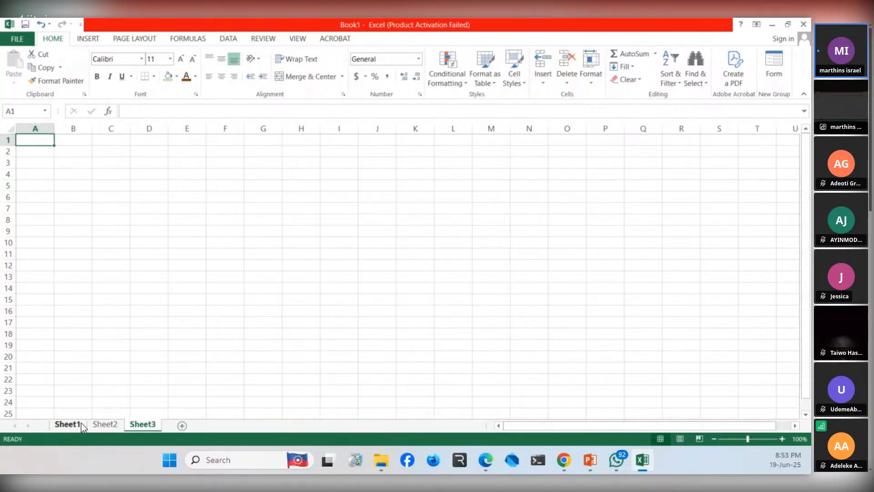
left_click(54, 426)
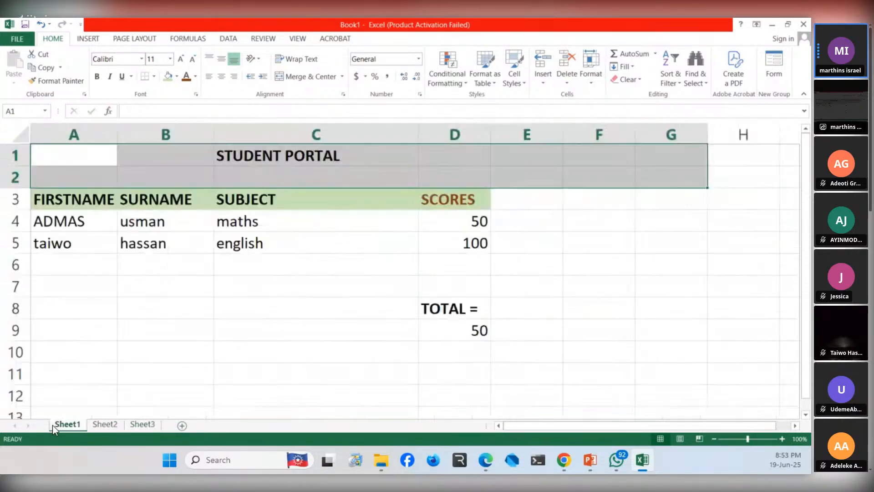
left_click(100, 427)
left_click(136, 426)
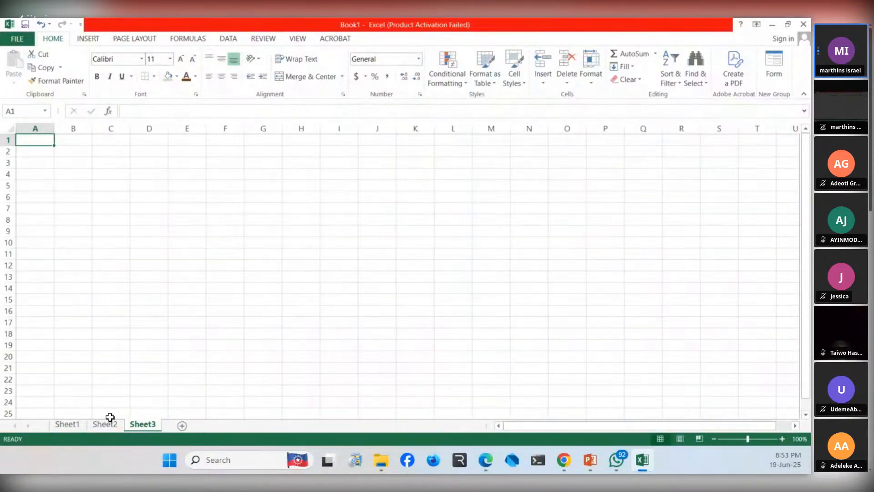
left_click(182, 425)
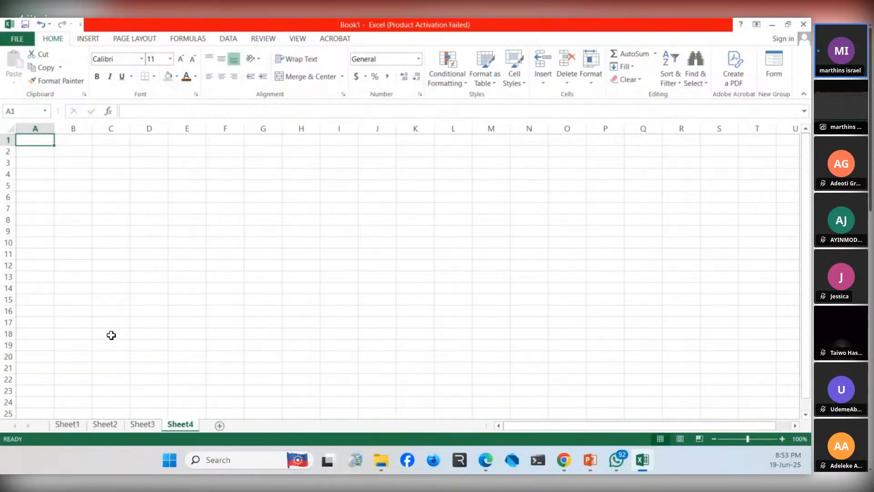
left_click(57, 426)
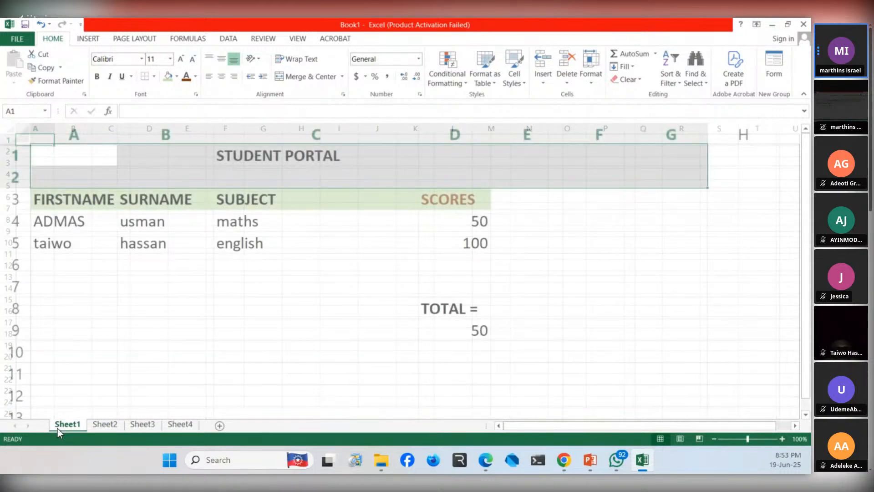
- Clear the second student's first name and surname from cells A5 and B5
left_click(136, 222)
left_click(62, 203)
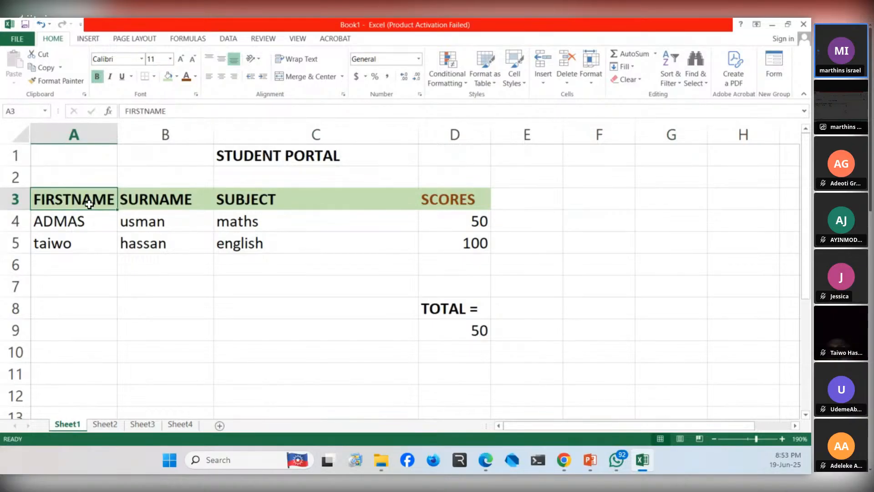
key("Down")
key("Down")
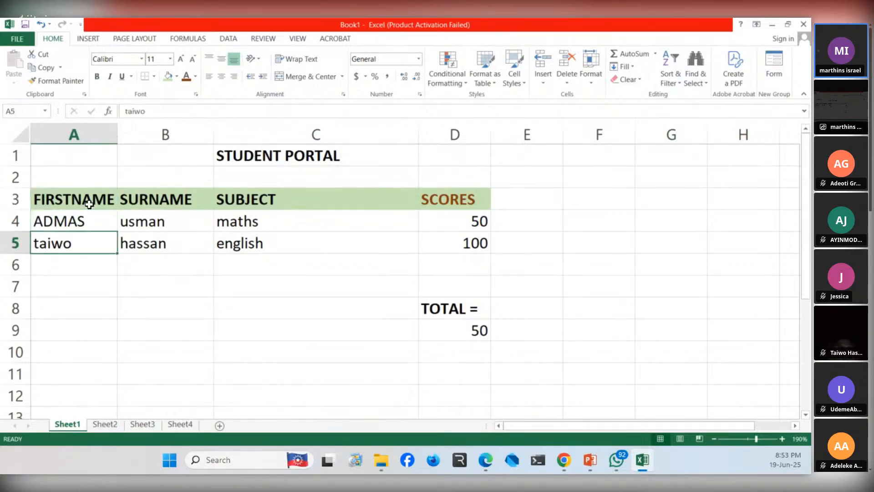
key("Delete")
key("Right")
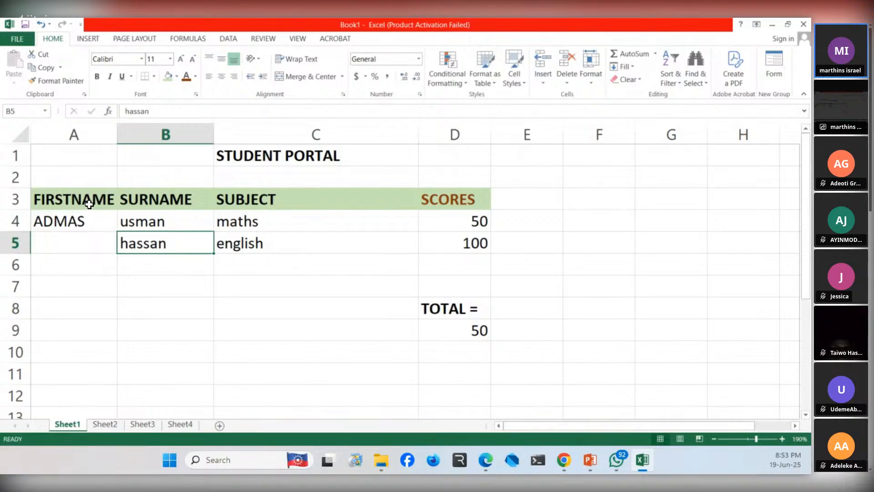
key("Delete")
key("Right")
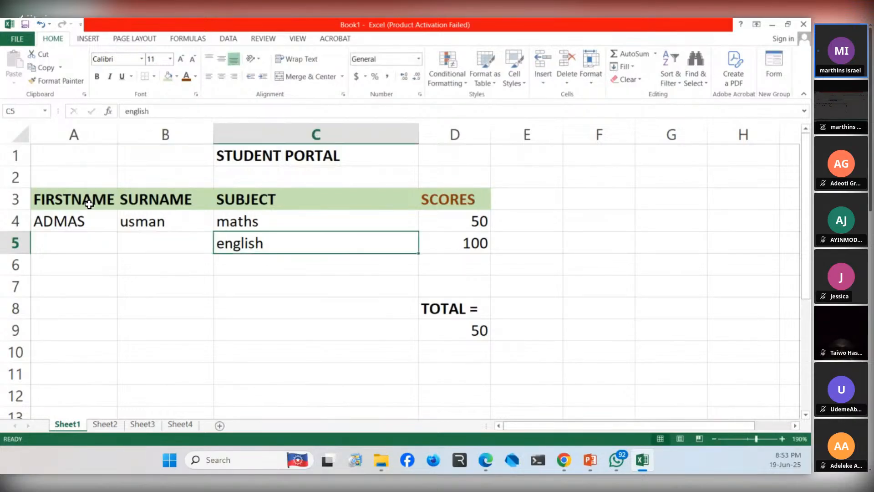
key("Left")
key("Right")
key("Left")
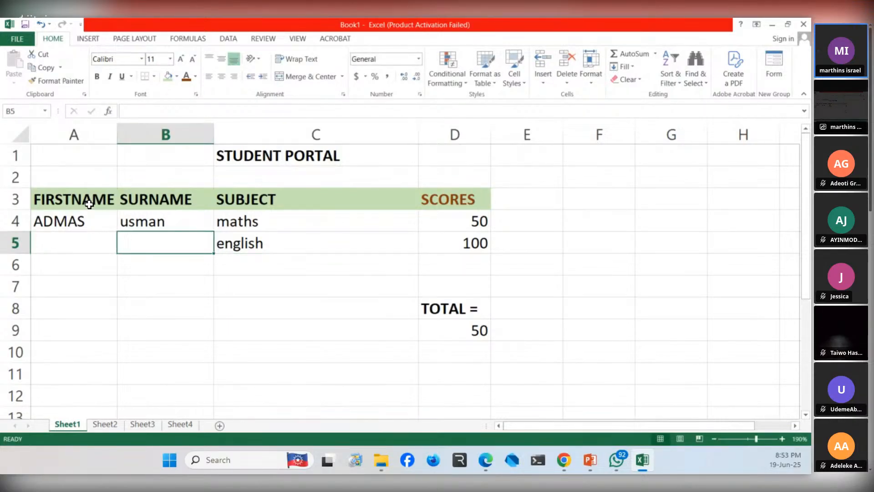
key("Left")
key("Right")
- Clear the SURNAME and FIRSTNAME headings in row 3 and the first student's surname in cell B4
key("Up")
key("Left")
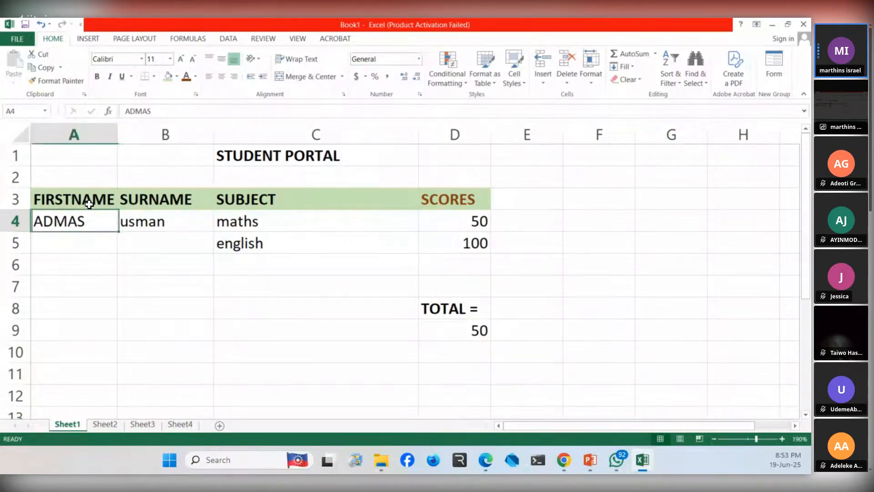
key("Up")
key("Right")
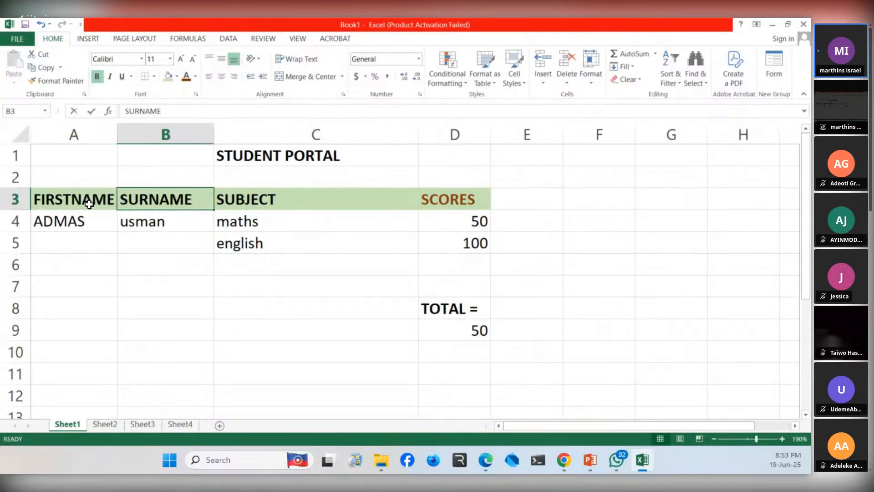
key("BackSpace")
key("Left")
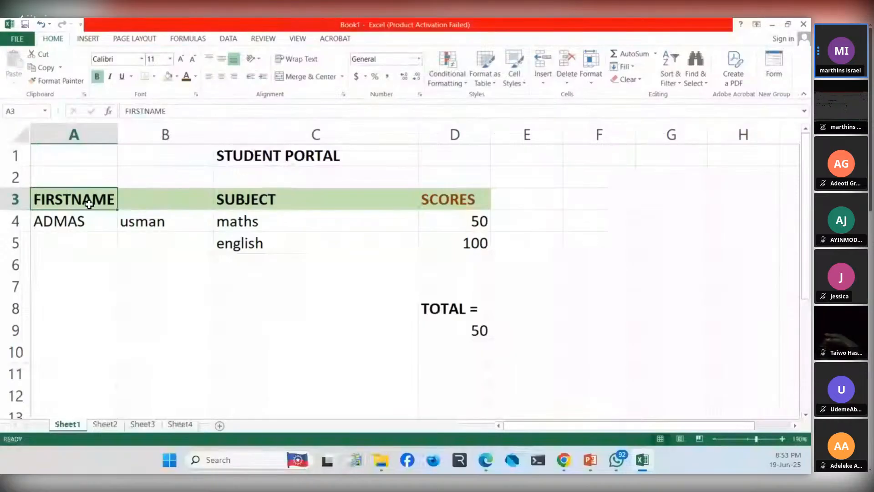
key("BackSpace")
key("Down")
key("Right")
key("BackSpace")
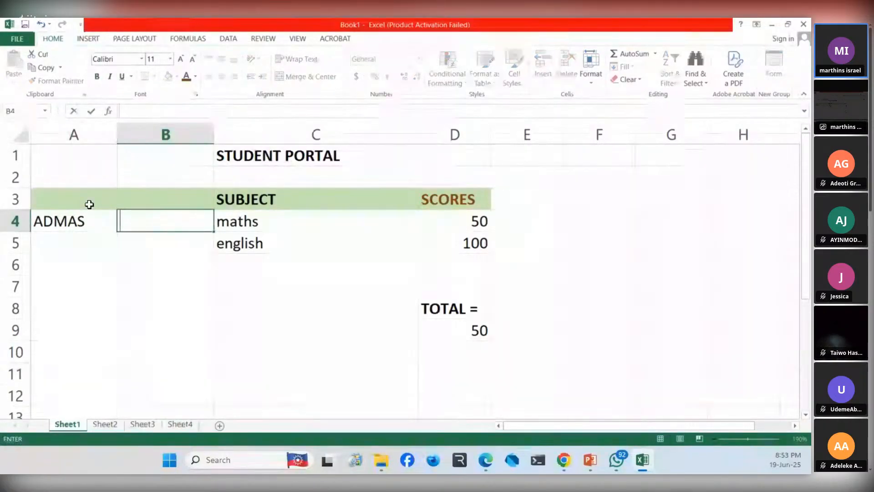
key("Left")
- Enter FULLNAME as the column heading in cell A3 and select the name cell below it
left_click(89, 204)
type("FUL")
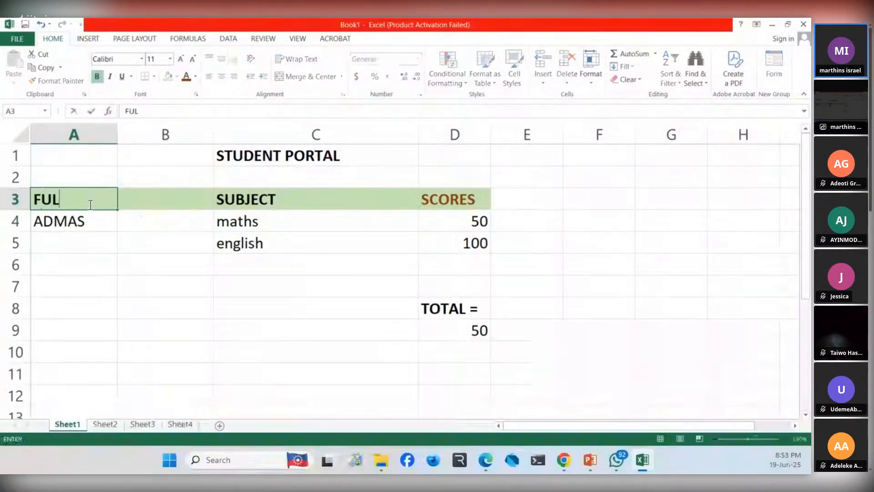
type("LNAME")
key("Return")
key("Right")
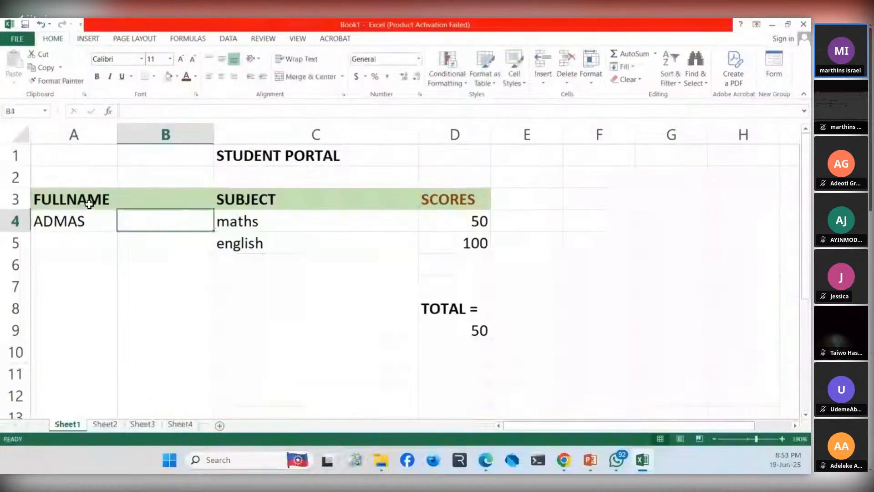
key("Left")
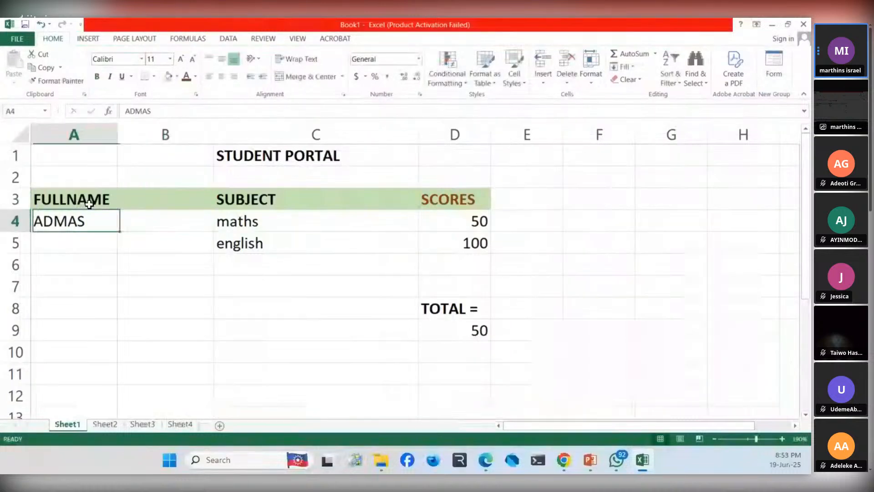
- Widen column A to about twice its width so it can hold full names
left_click(175, 205)
key("Down")
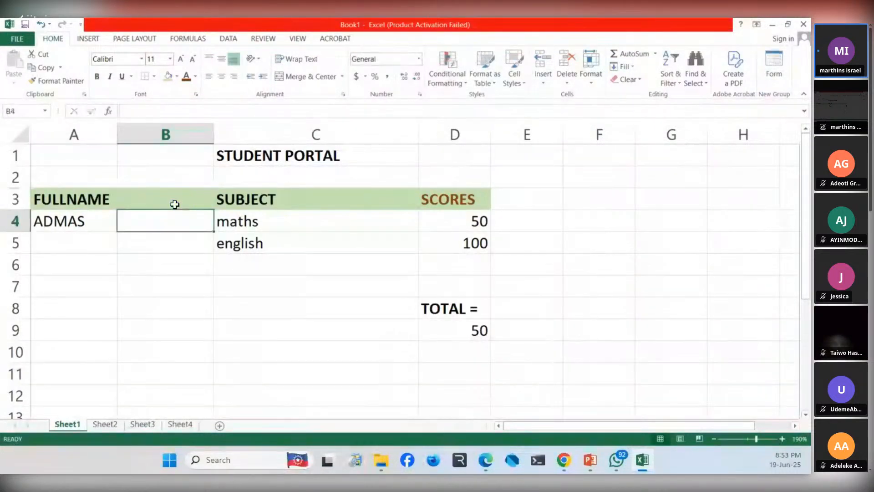
key("Left")
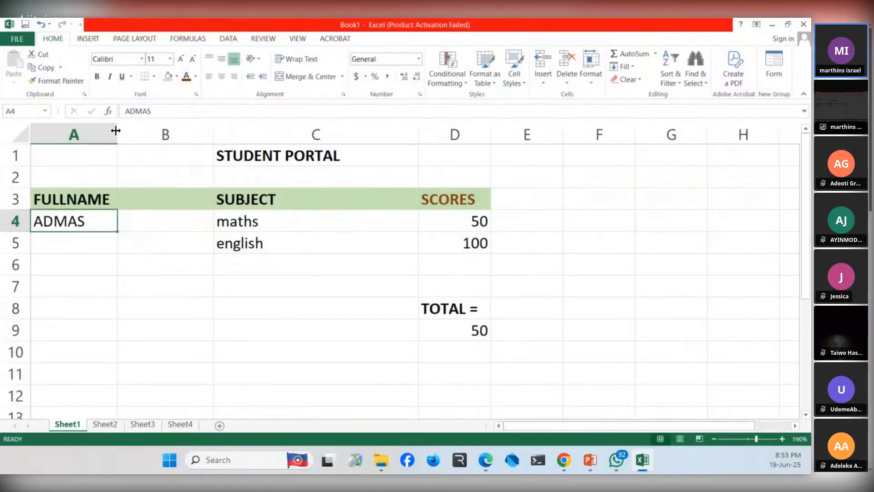
left_click_drag(116, 128, 204, 146)
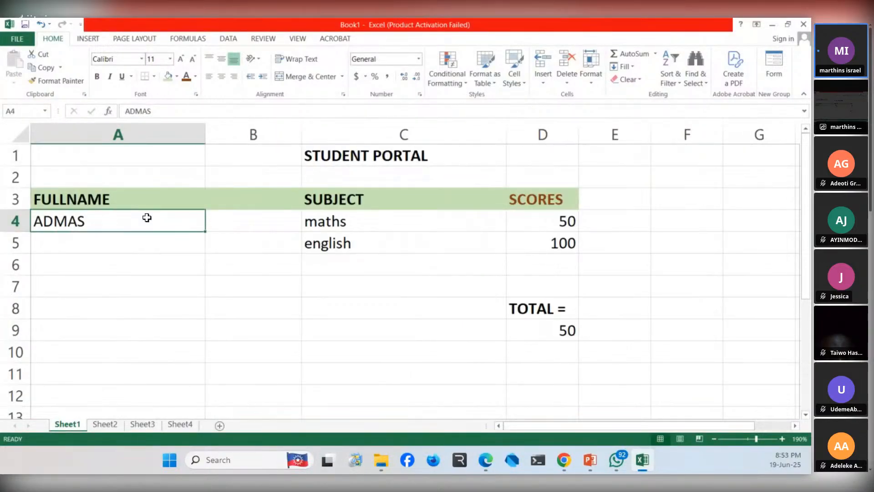
- Replace the entry under FULLNAME in cell A4 with the student's title and initials
key("BackSpace")
type("ADMA")
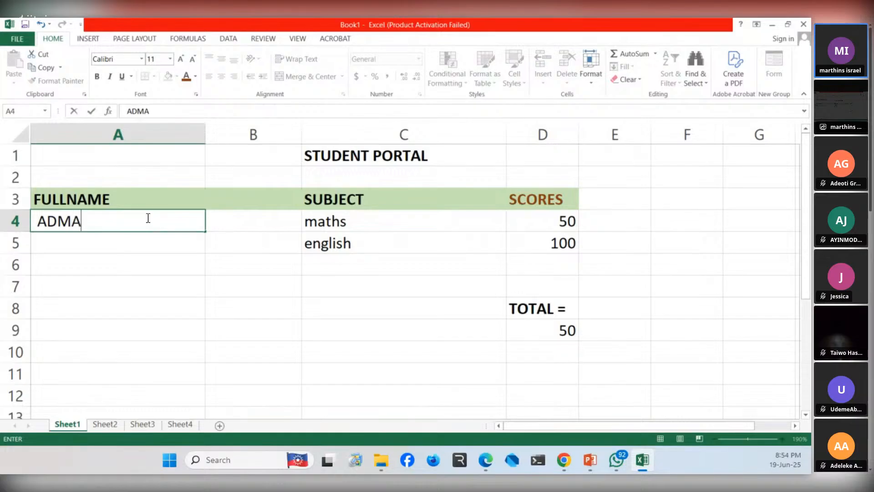
key("BackSpace")
key("BackSpace")
key("BackSpace")
key("BackSpace")
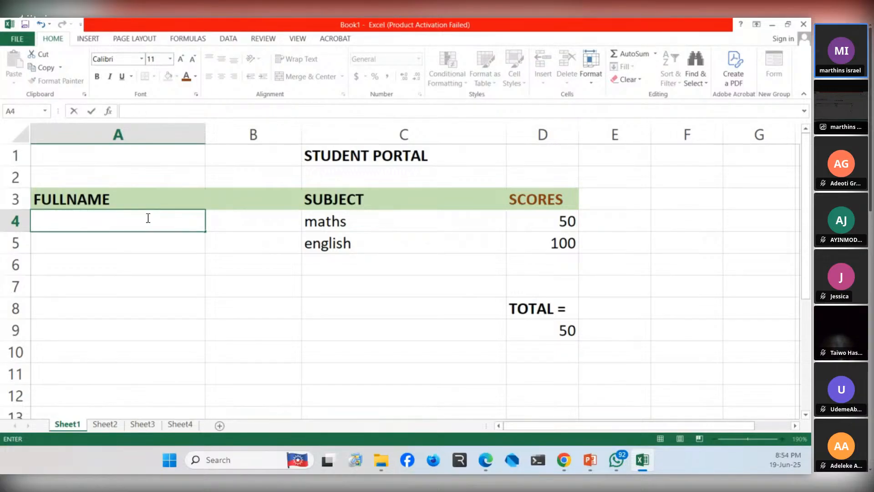
type("MR ")
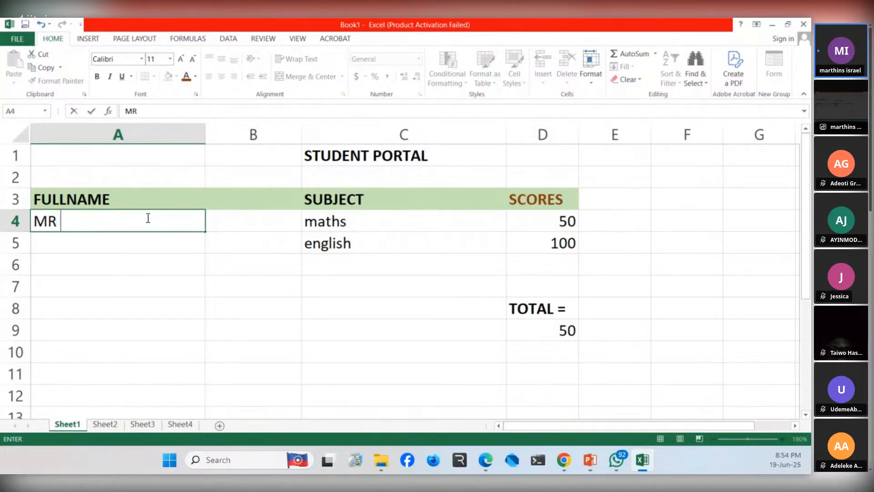
type("KK")
left_click(251, 286)
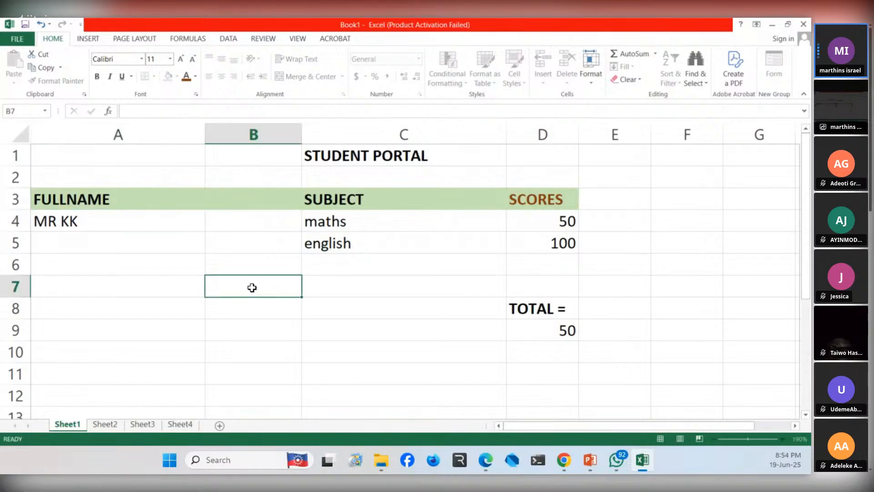
left_click(156, 222)
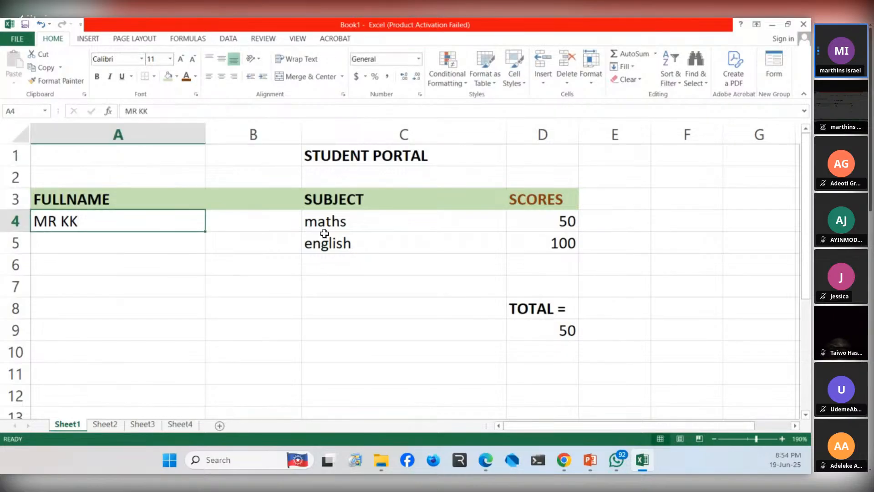
left_click(321, 278)
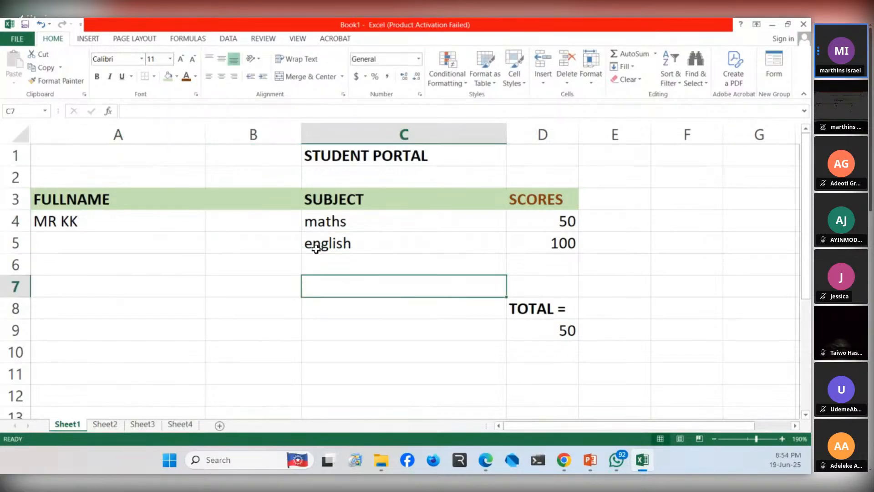
left_click(232, 199)
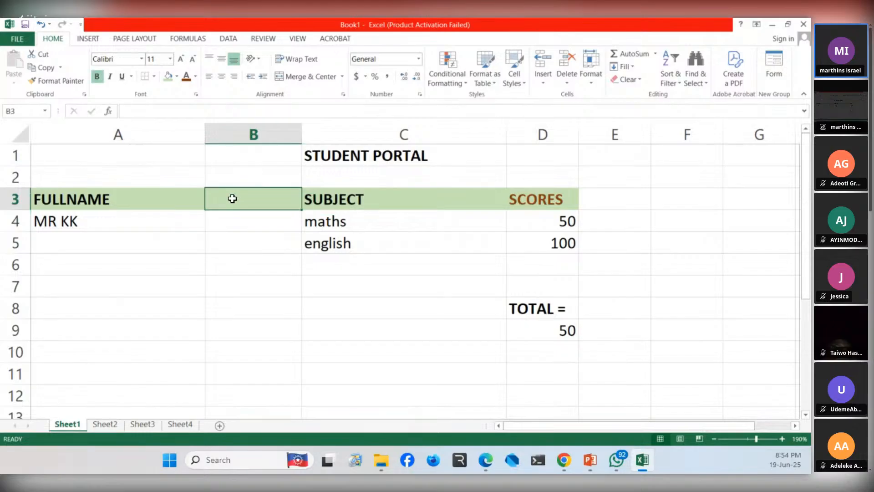
type("GR")
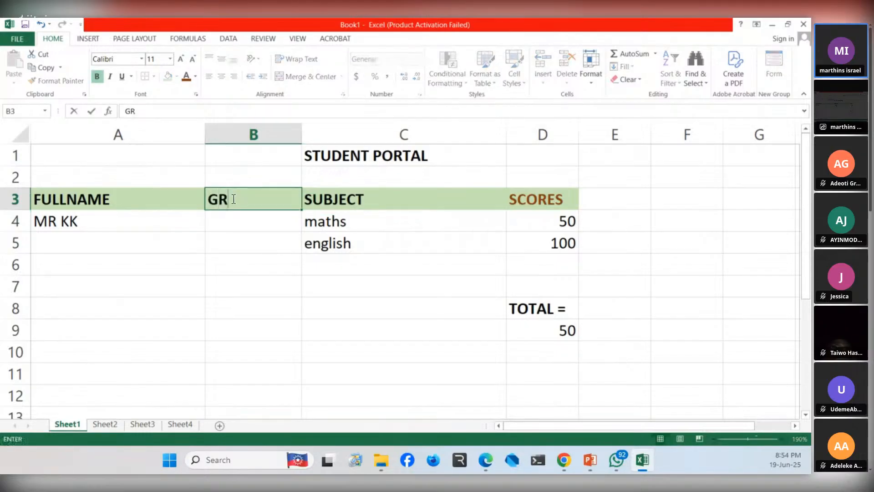
key("BackSpace")
key("BackSpace")
key("Tab")
key("Tab")
key("Tab")
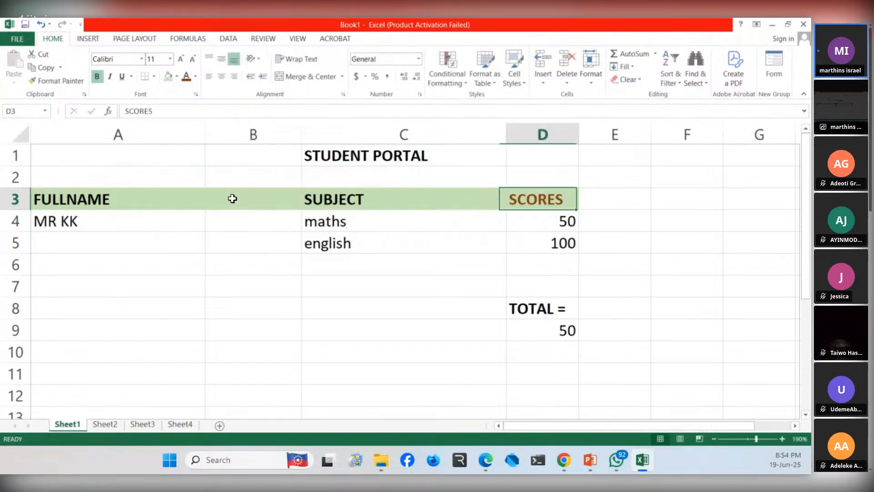
key("Left")
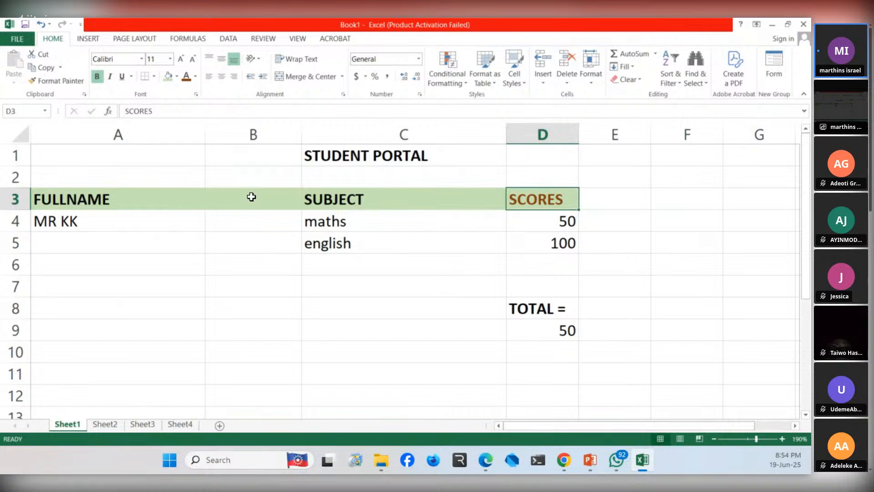
key("BackSpace")
type("GRAD")
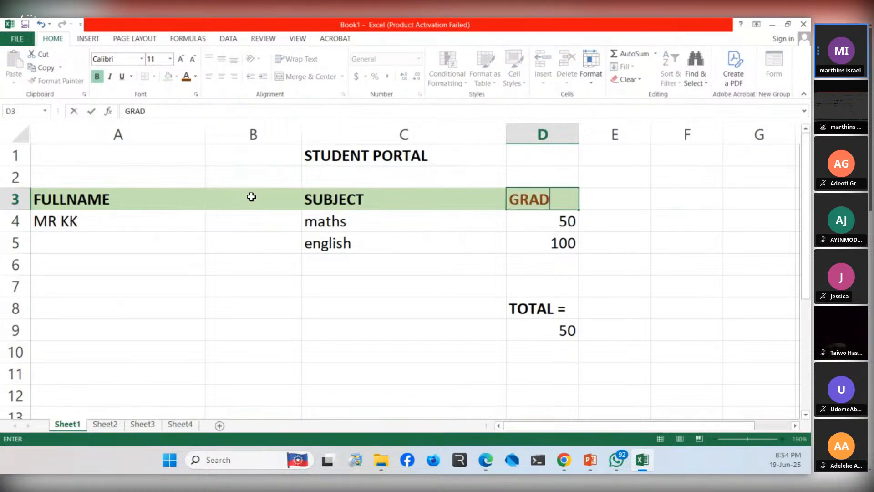
key("Return")
key("Up")
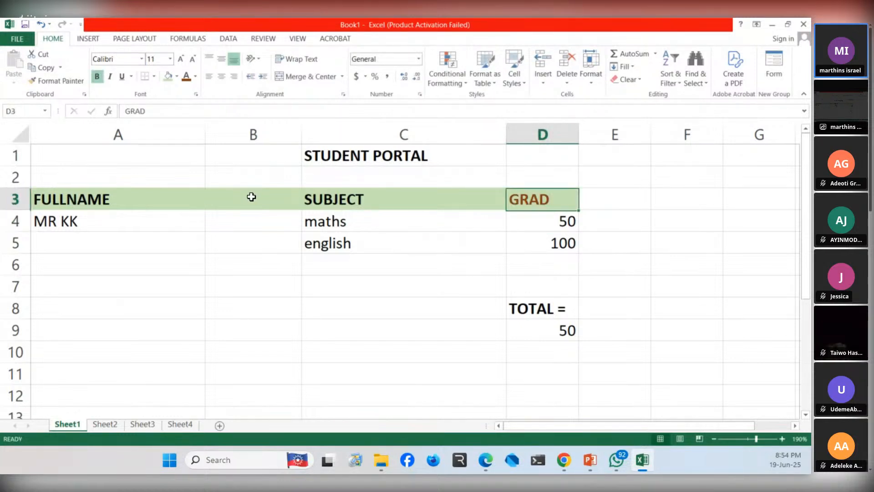
- Change the column heading in cell D3 to SCORE
key("BackSpace")
type("S")
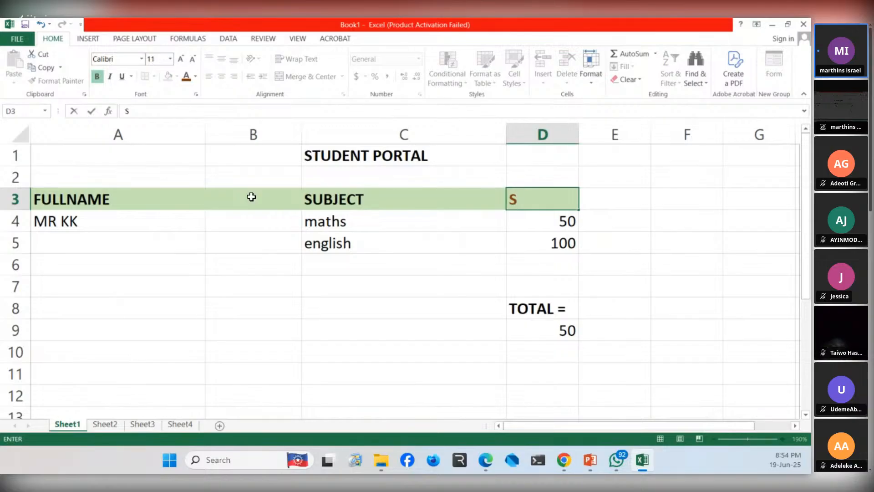
type("CORE")
key("Tab")
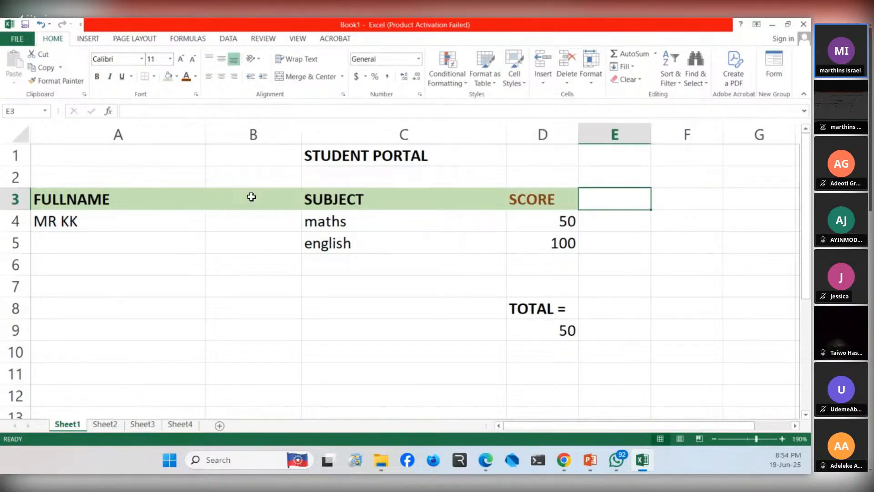
- Add a GRADE column heading in cell E3, beside the score heading
type("GRAD")
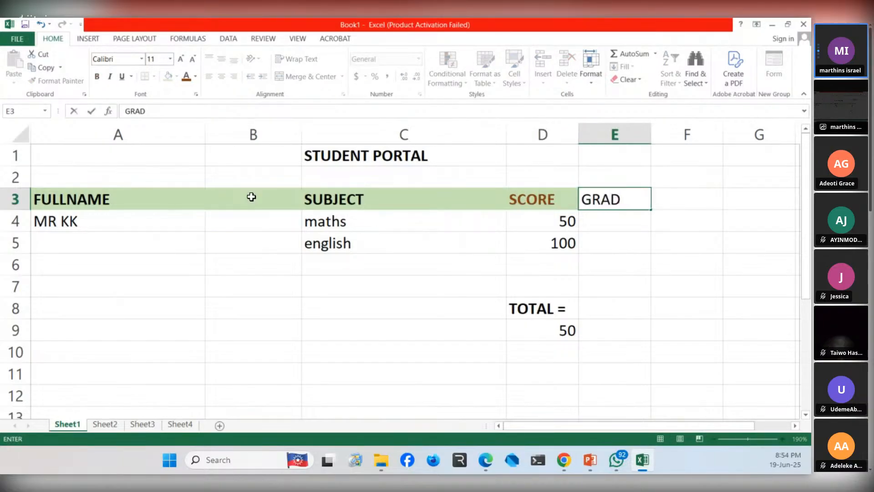
type("E")
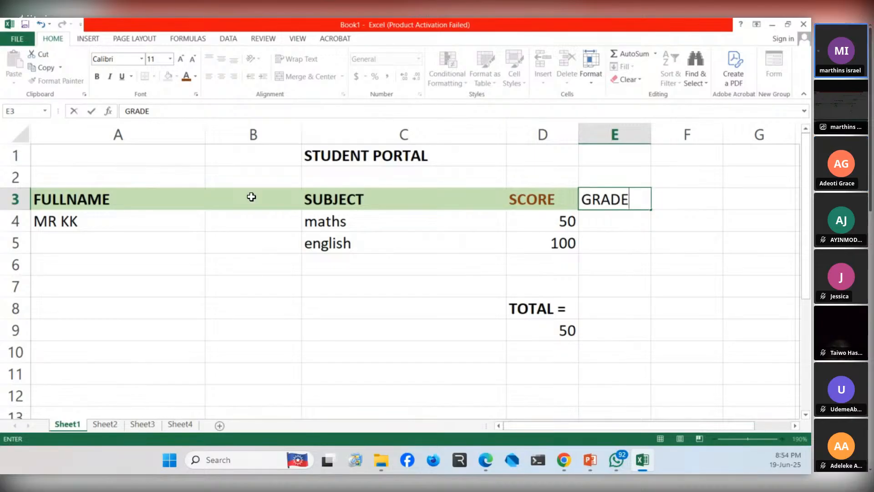
key("ctrl+Return")
- Enter grade A for maths in cell E4 and grade B for english in cell E5
key("Left")
key("Down")
key("Right")
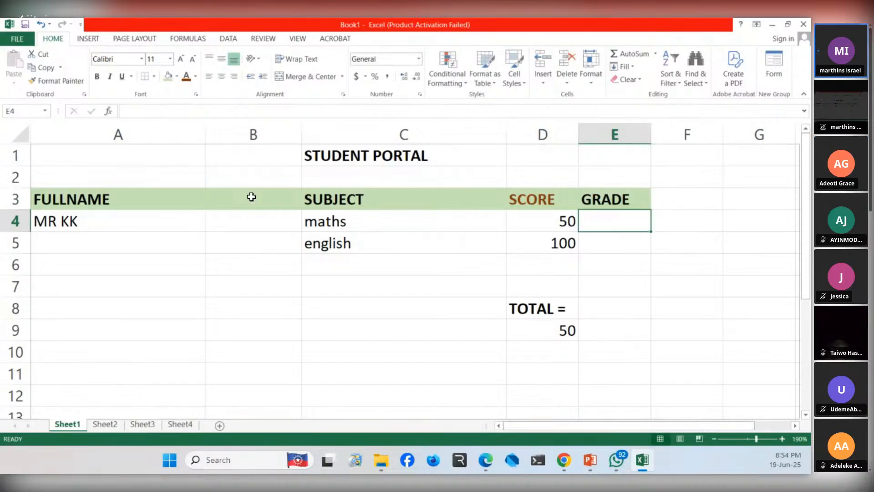
type("A")
key("Escape")
type("A")
key("Return")
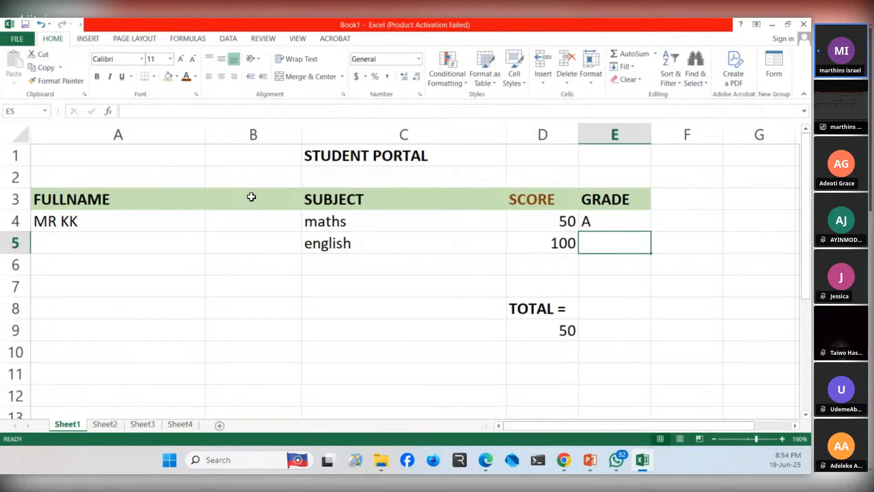
type("B")
key("Return")
key("Up")
key("Up")
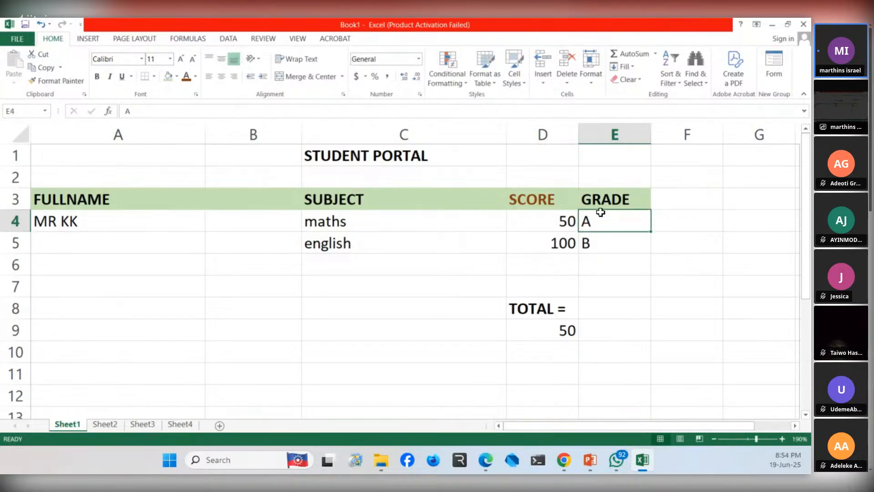
left_click(546, 314)
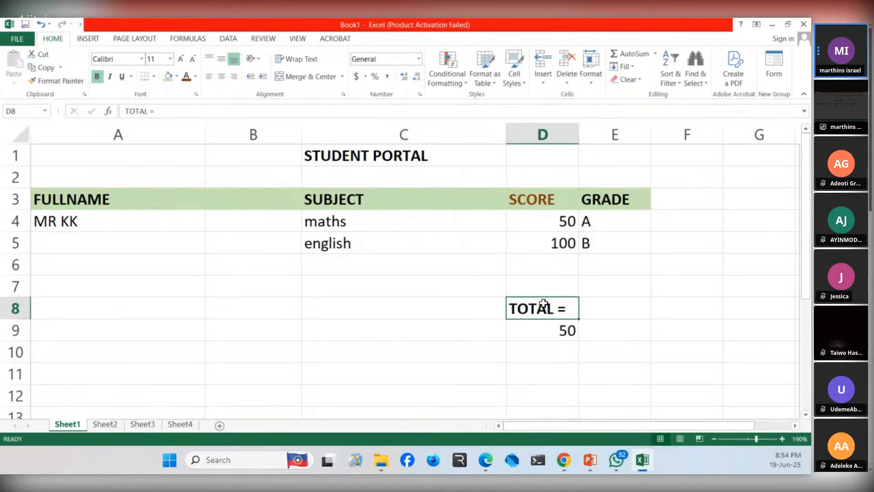
scroll(502, 283, "up", 3)
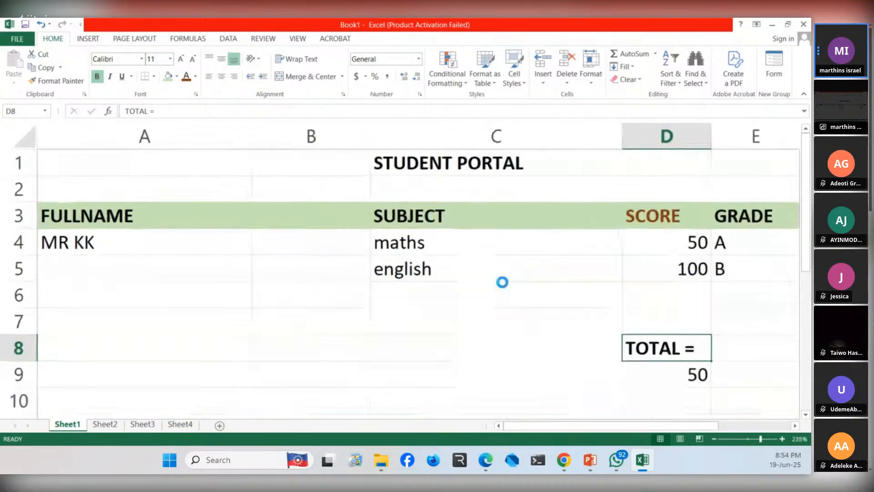
scroll(502, 284, "down", 4)
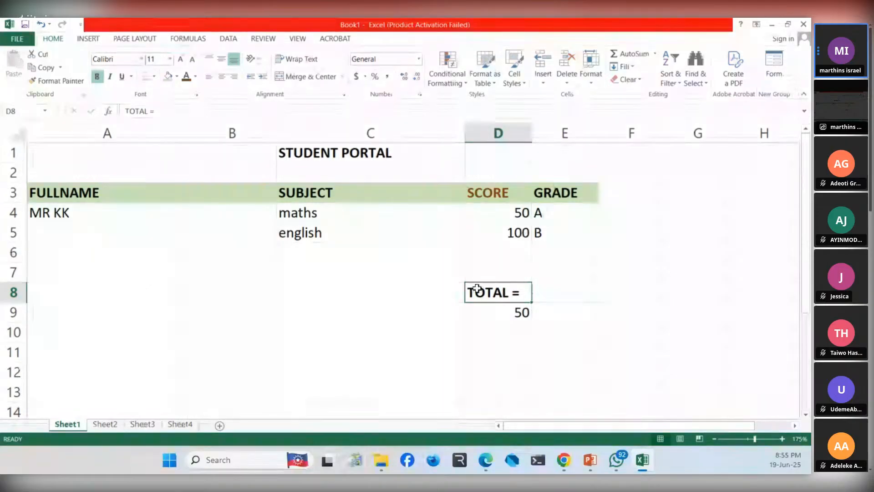
left_click(414, 273)
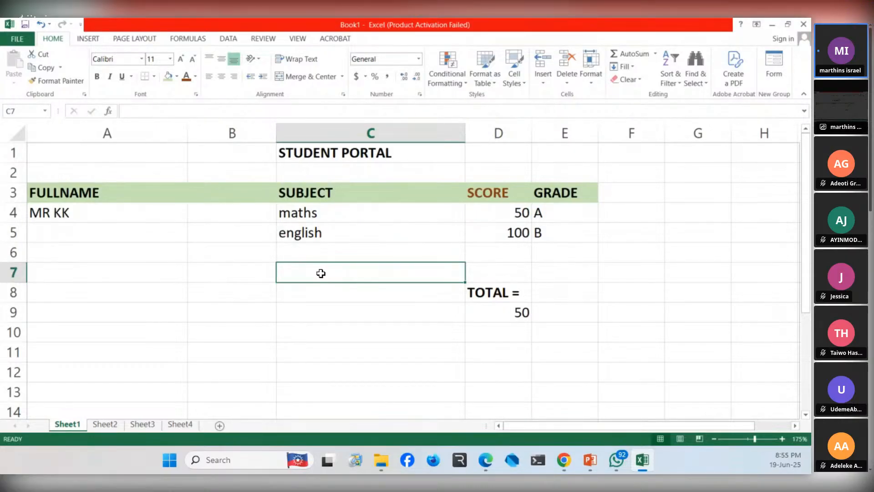
left_click(522, 296)
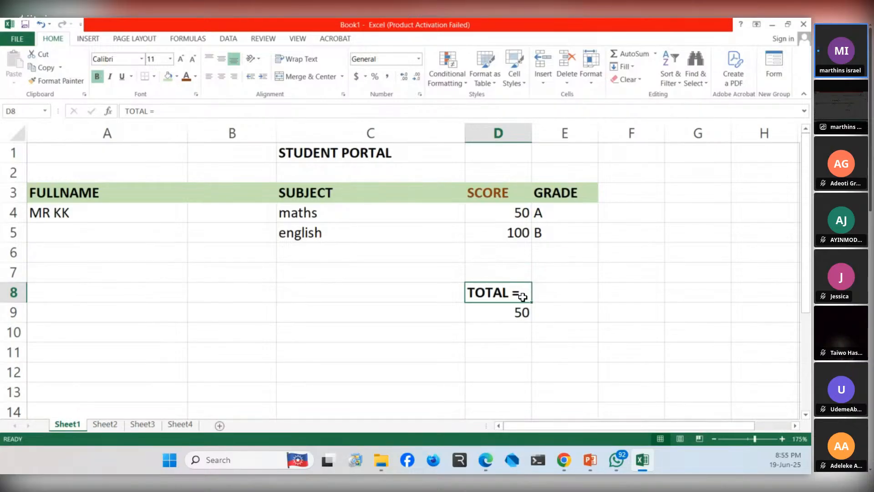
left_click(250, 154)
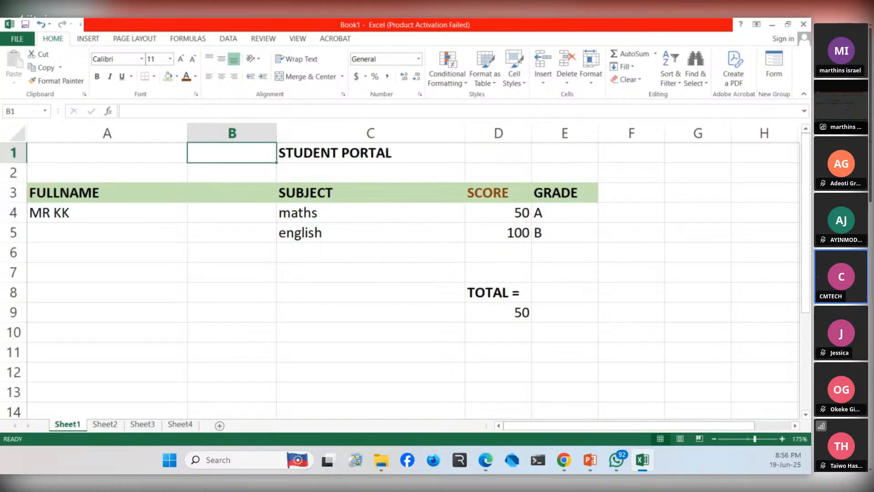
key("alt+Tab")
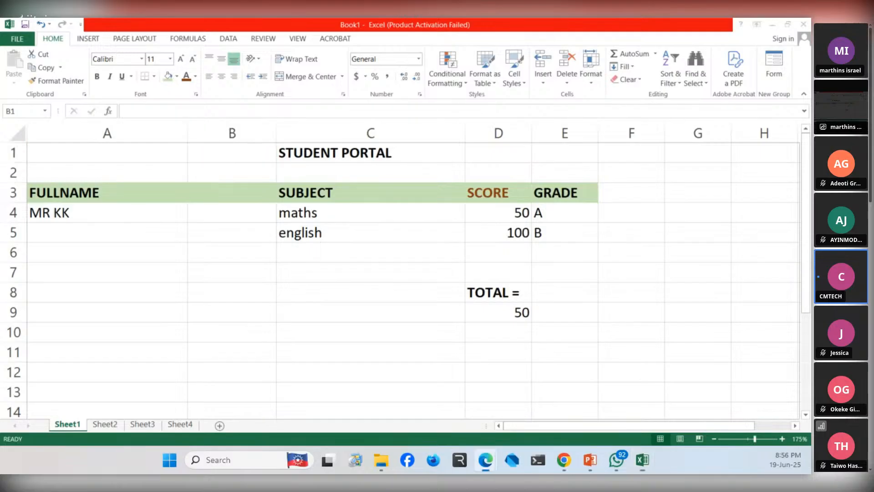